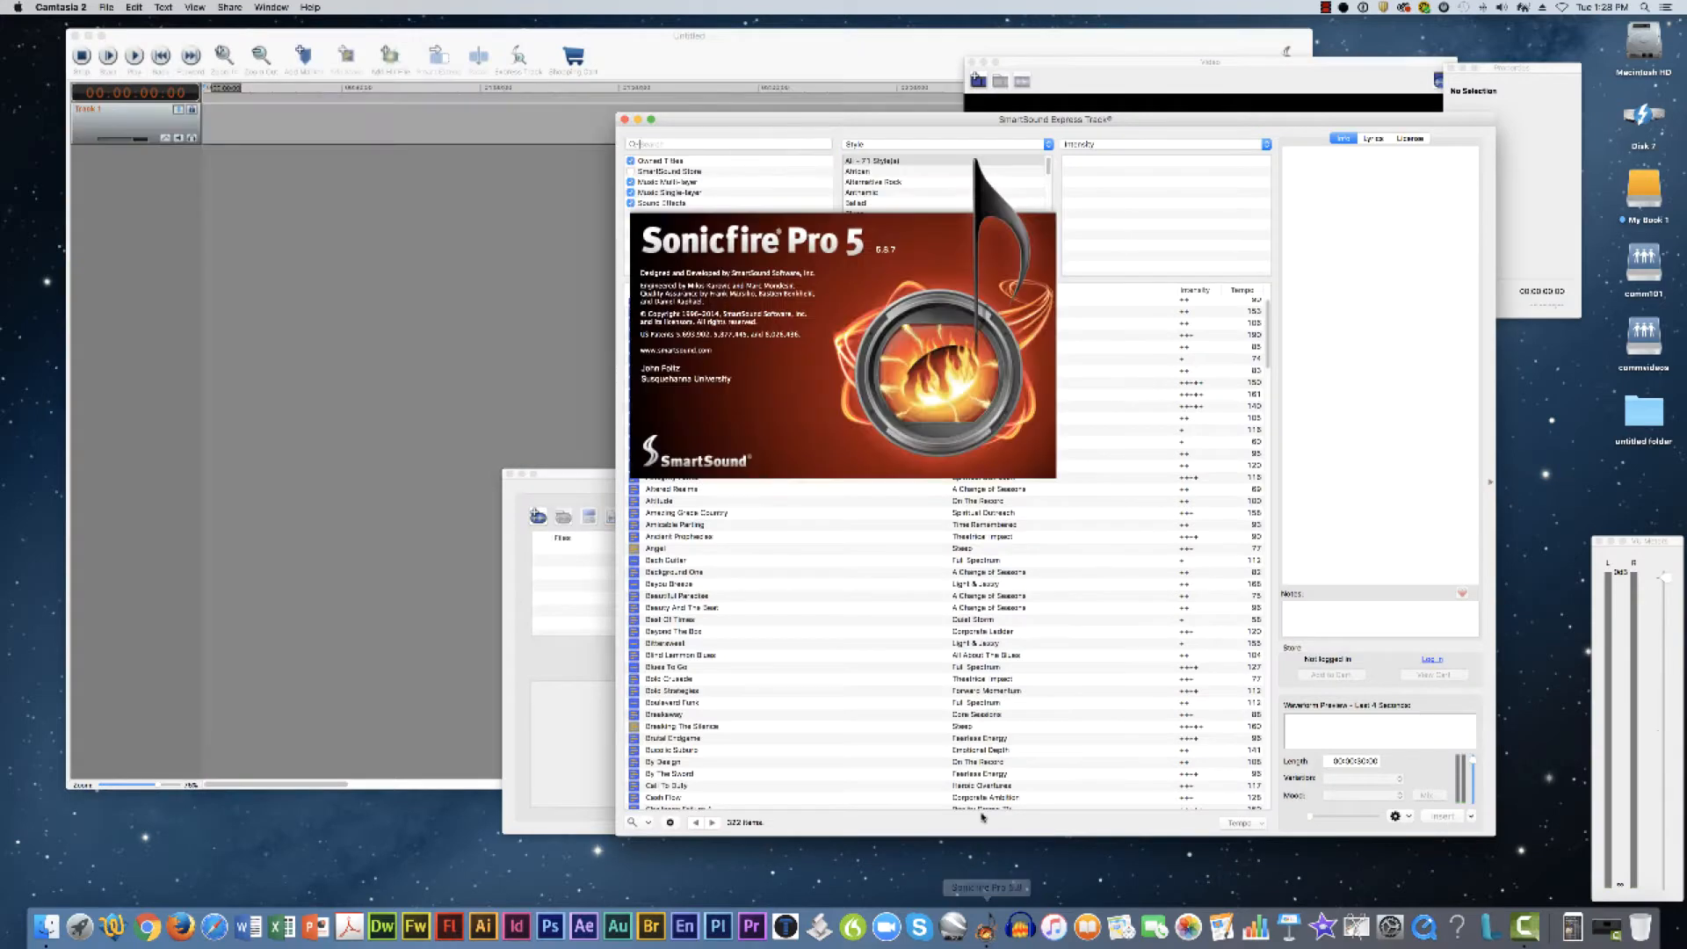
Step: Close the Spotting window, and move the project window to the screen's upper-left corner at a smaller size
{"action": "left_click", "coordinate": [568, 477]}
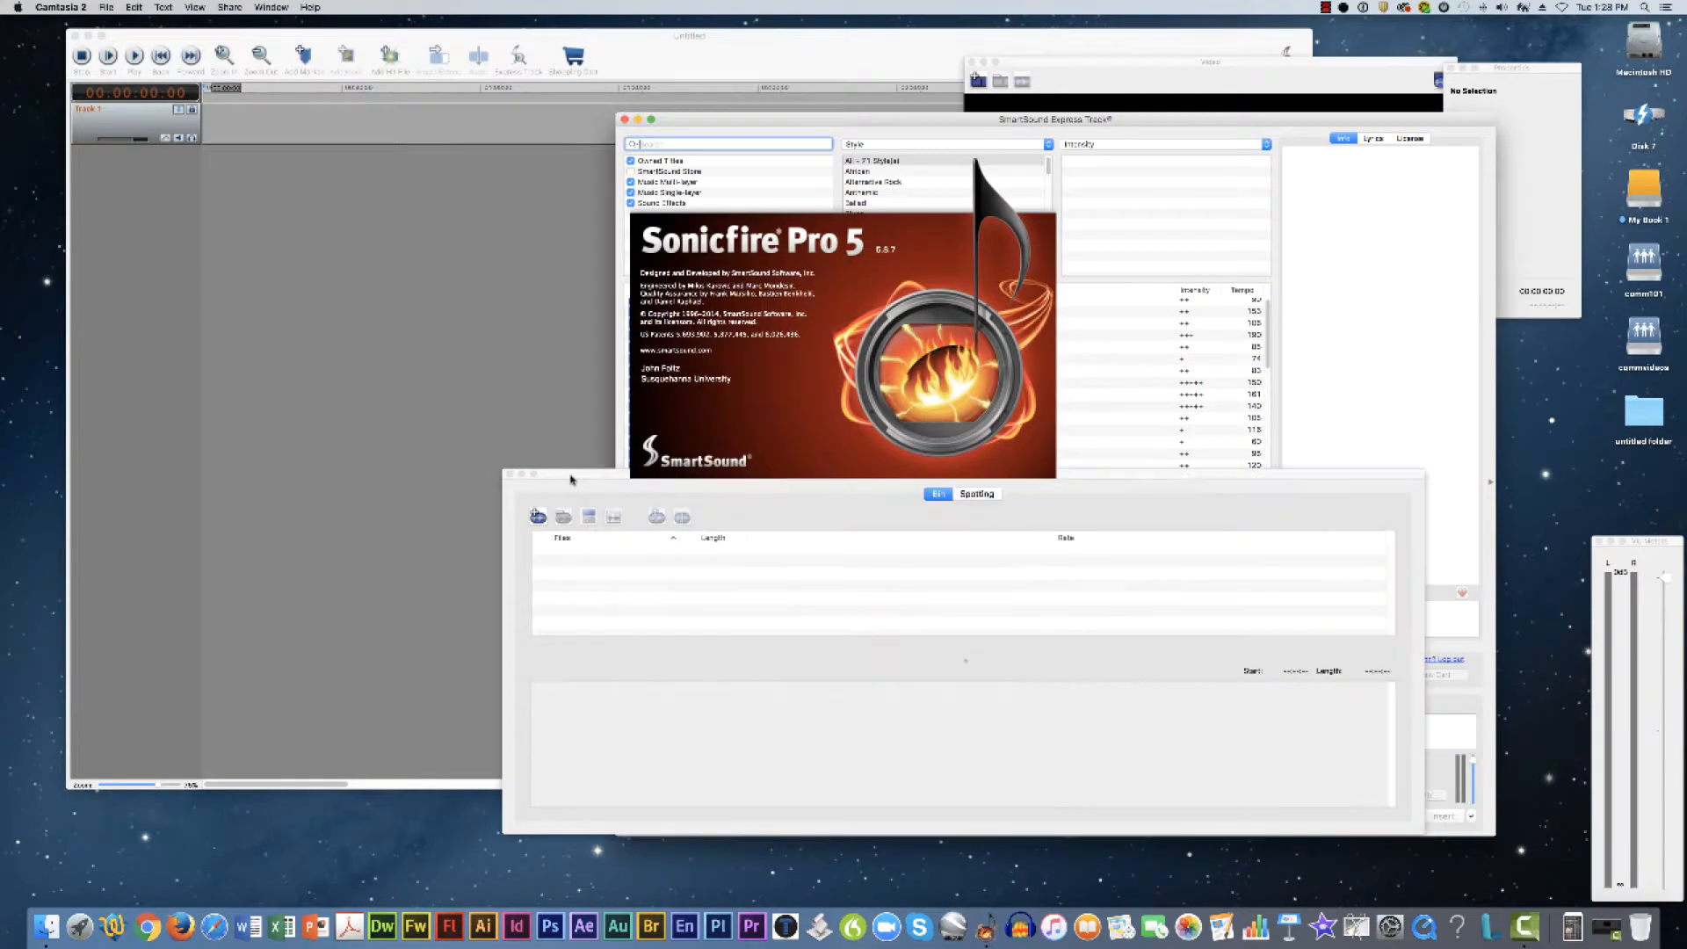
{"action": "left_click", "coordinate": [510, 475]}
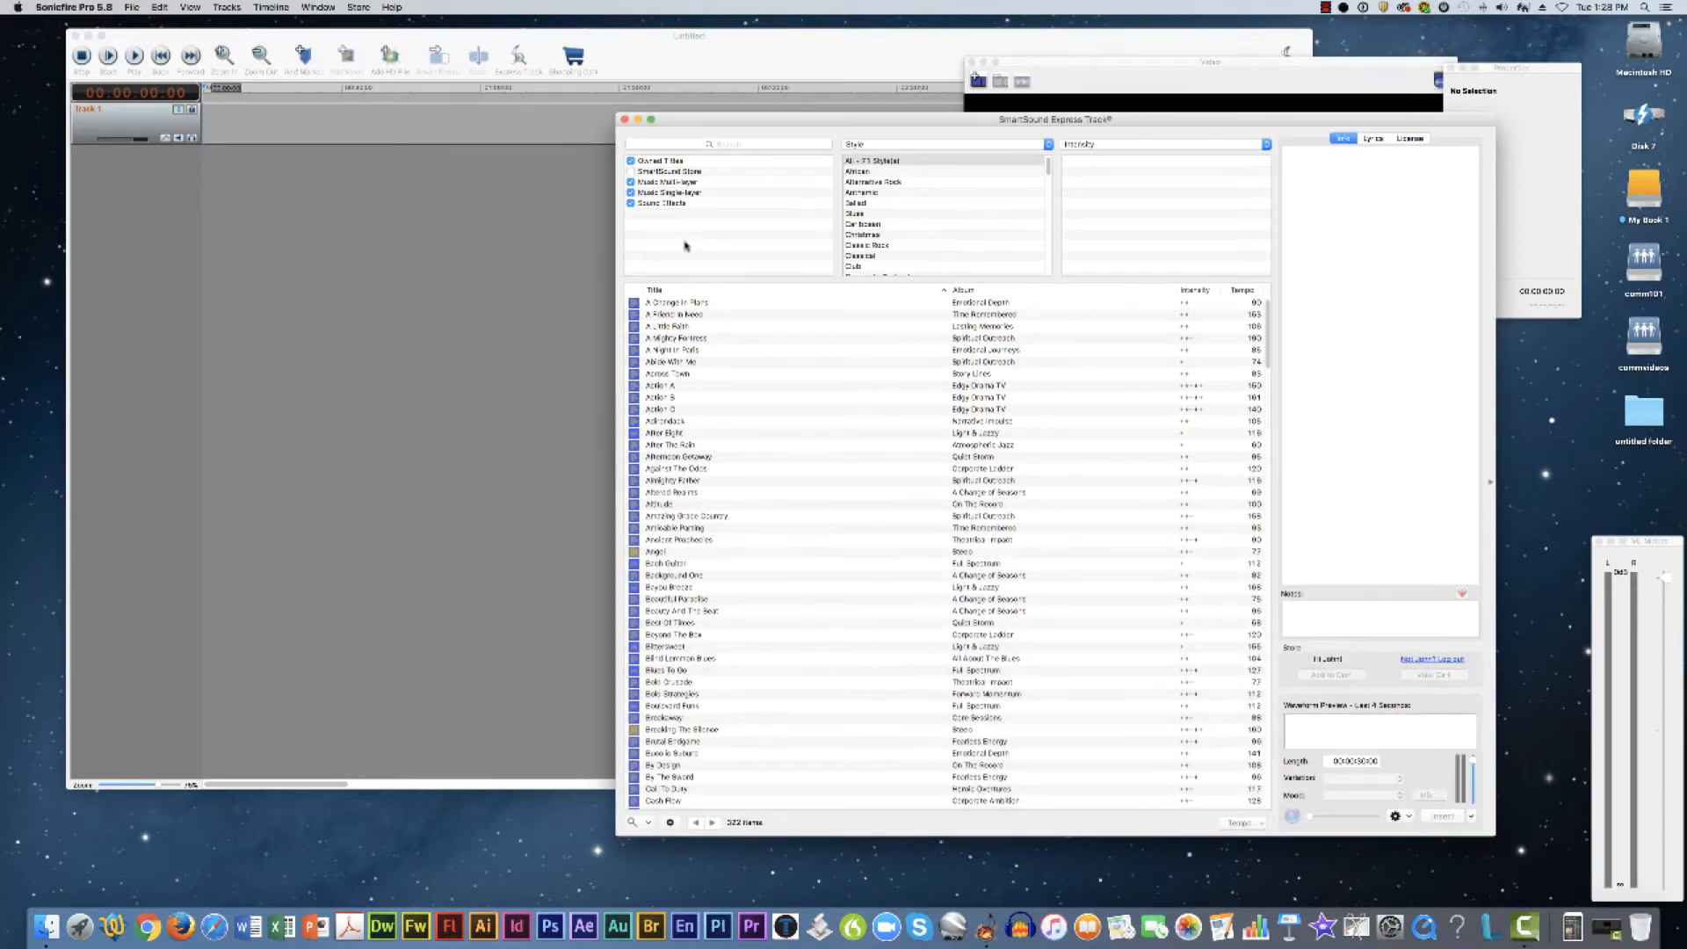
{"action": "left_click_drag", "start_coordinate": [794, 121], "coordinate": [792, 136]}
{"action": "left_click_drag", "start_coordinate": [738, 62], "coordinate": [708, 47]}
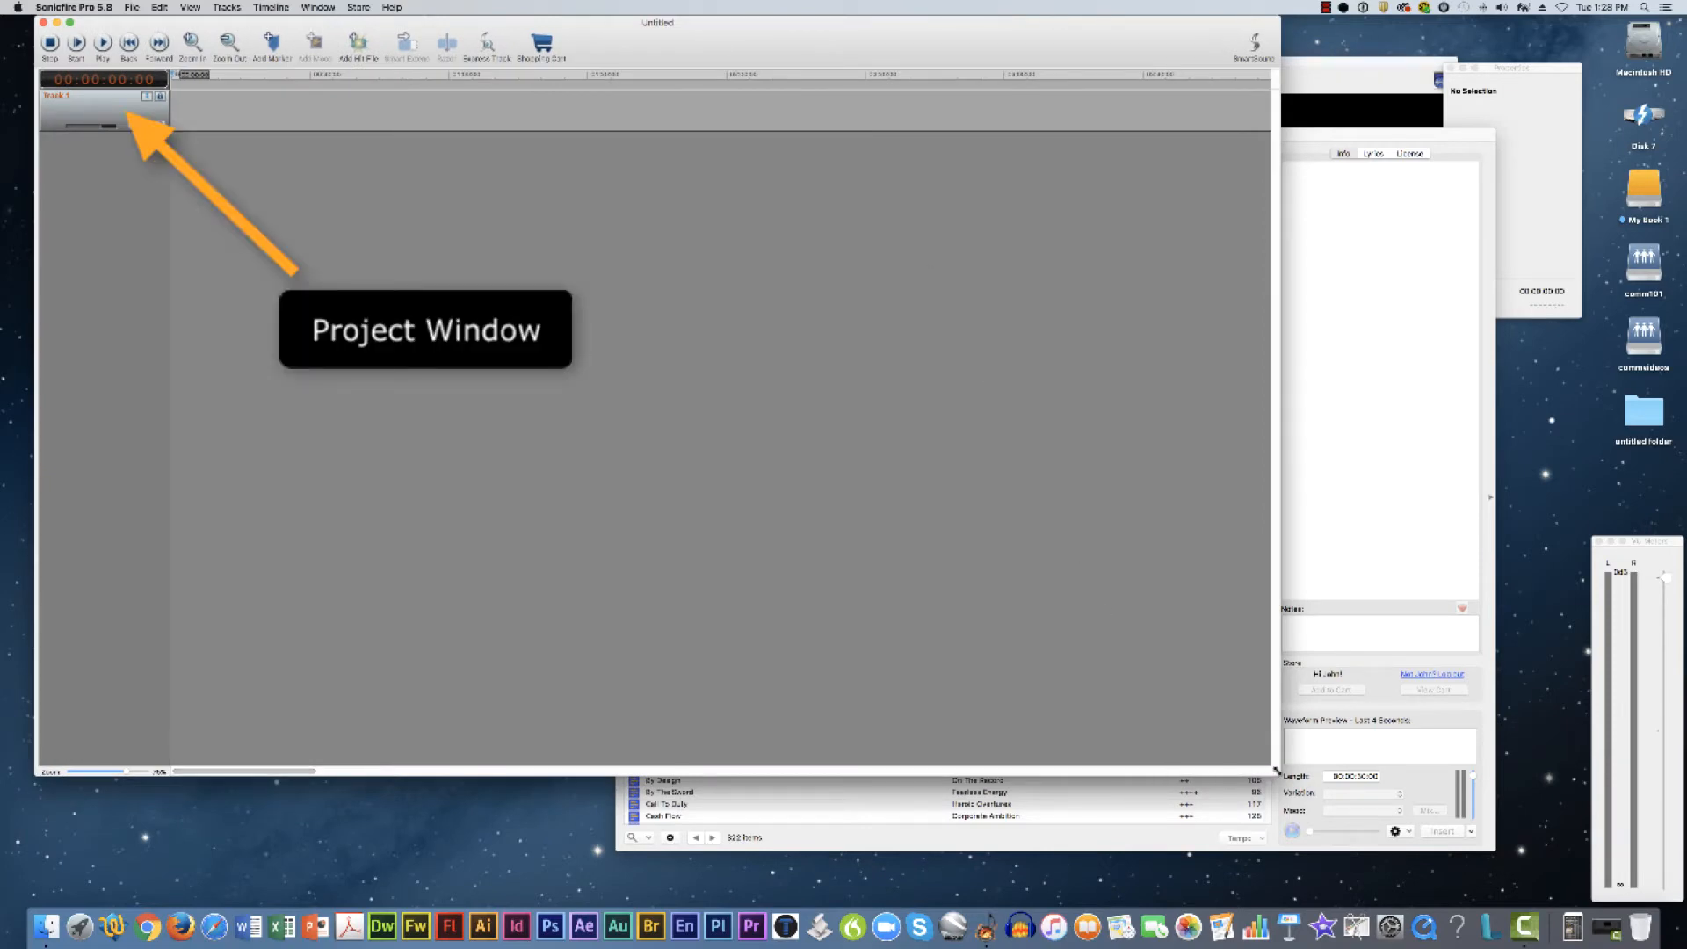
{"action": "left_click_drag", "start_coordinate": [1277, 772], "coordinate": [983, 465]}
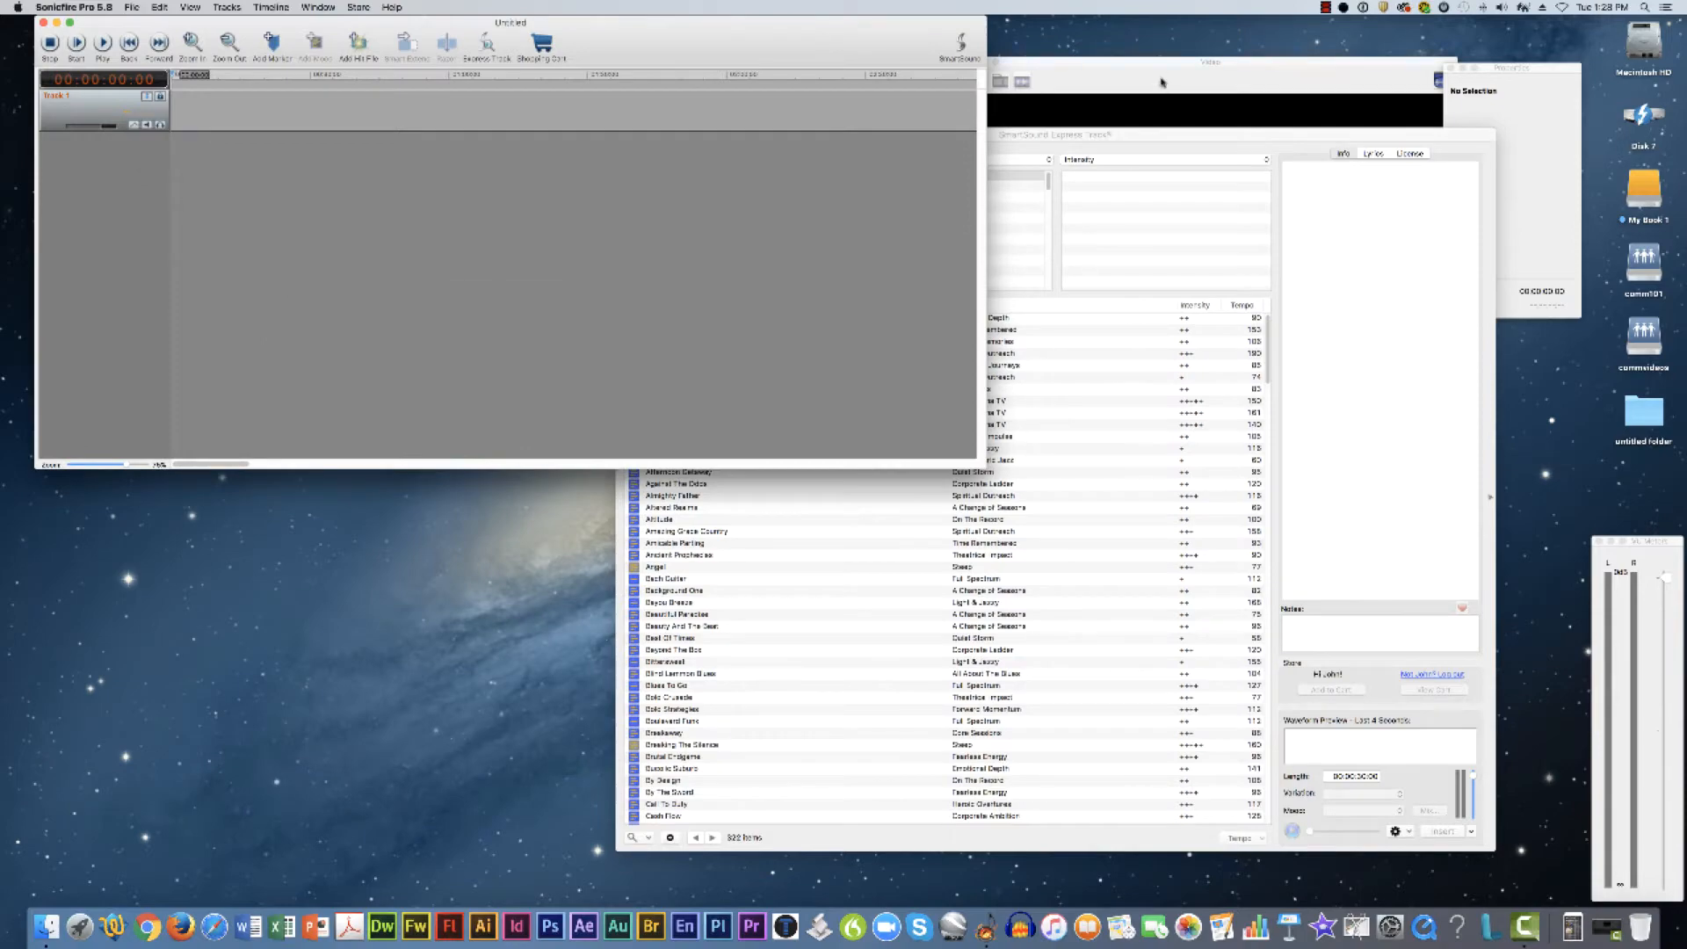
Step: Arrange the Express Track, Video and Properties windows around the project window so that each one is accessible
{"action": "left_click_drag", "start_coordinate": [1163, 140], "coordinate": [640, 139]}
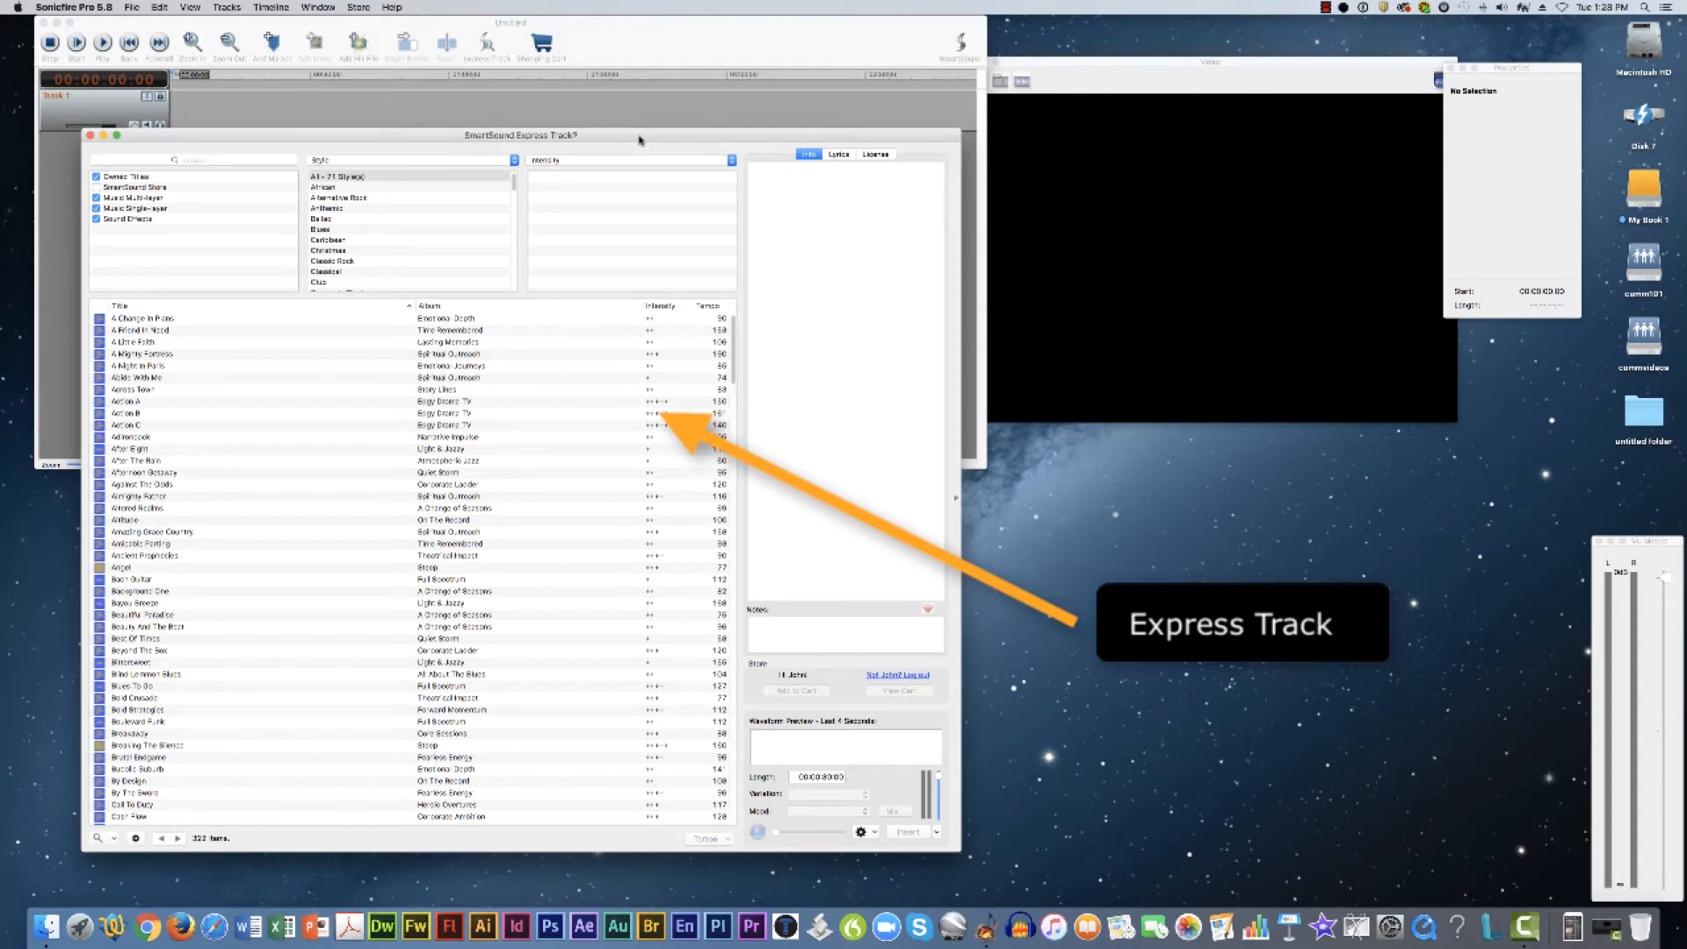
{"action": "left_click", "coordinate": [1105, 85]}
{"action": "left_click_drag", "start_coordinate": [1084, 69], "coordinate": [1133, 365]}
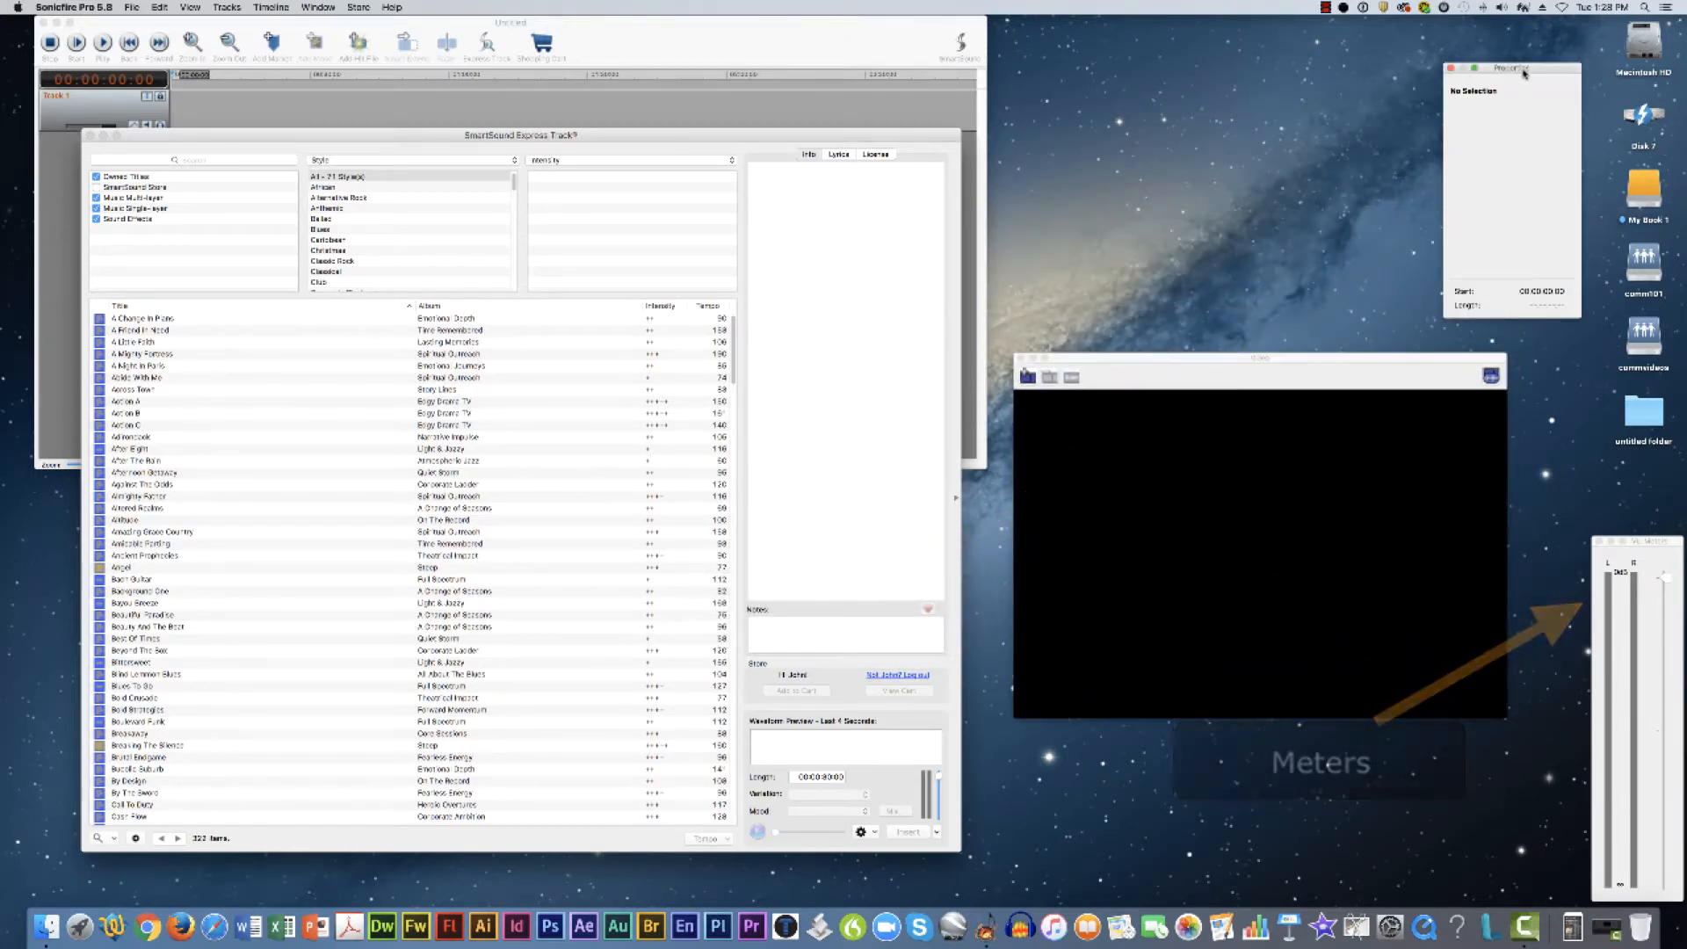
{"action": "left_click_drag", "start_coordinate": [1525, 74], "coordinate": [1071, 25]}
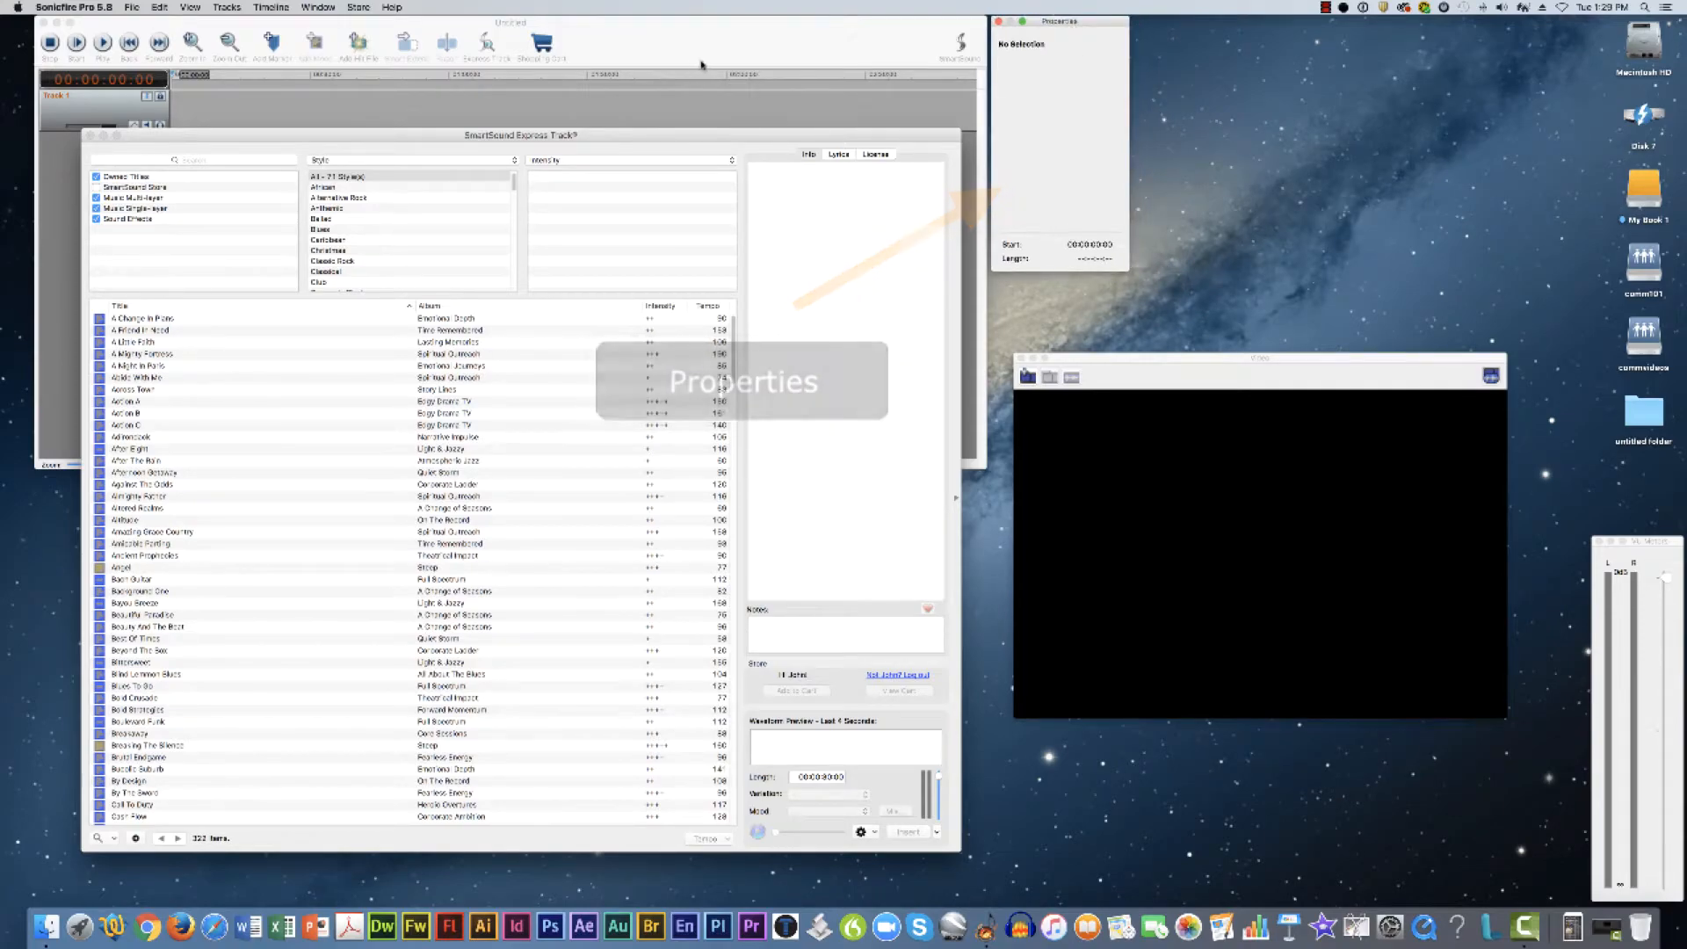
{"action": "left_click_drag", "start_coordinate": [596, 138], "coordinate": [608, 119]}
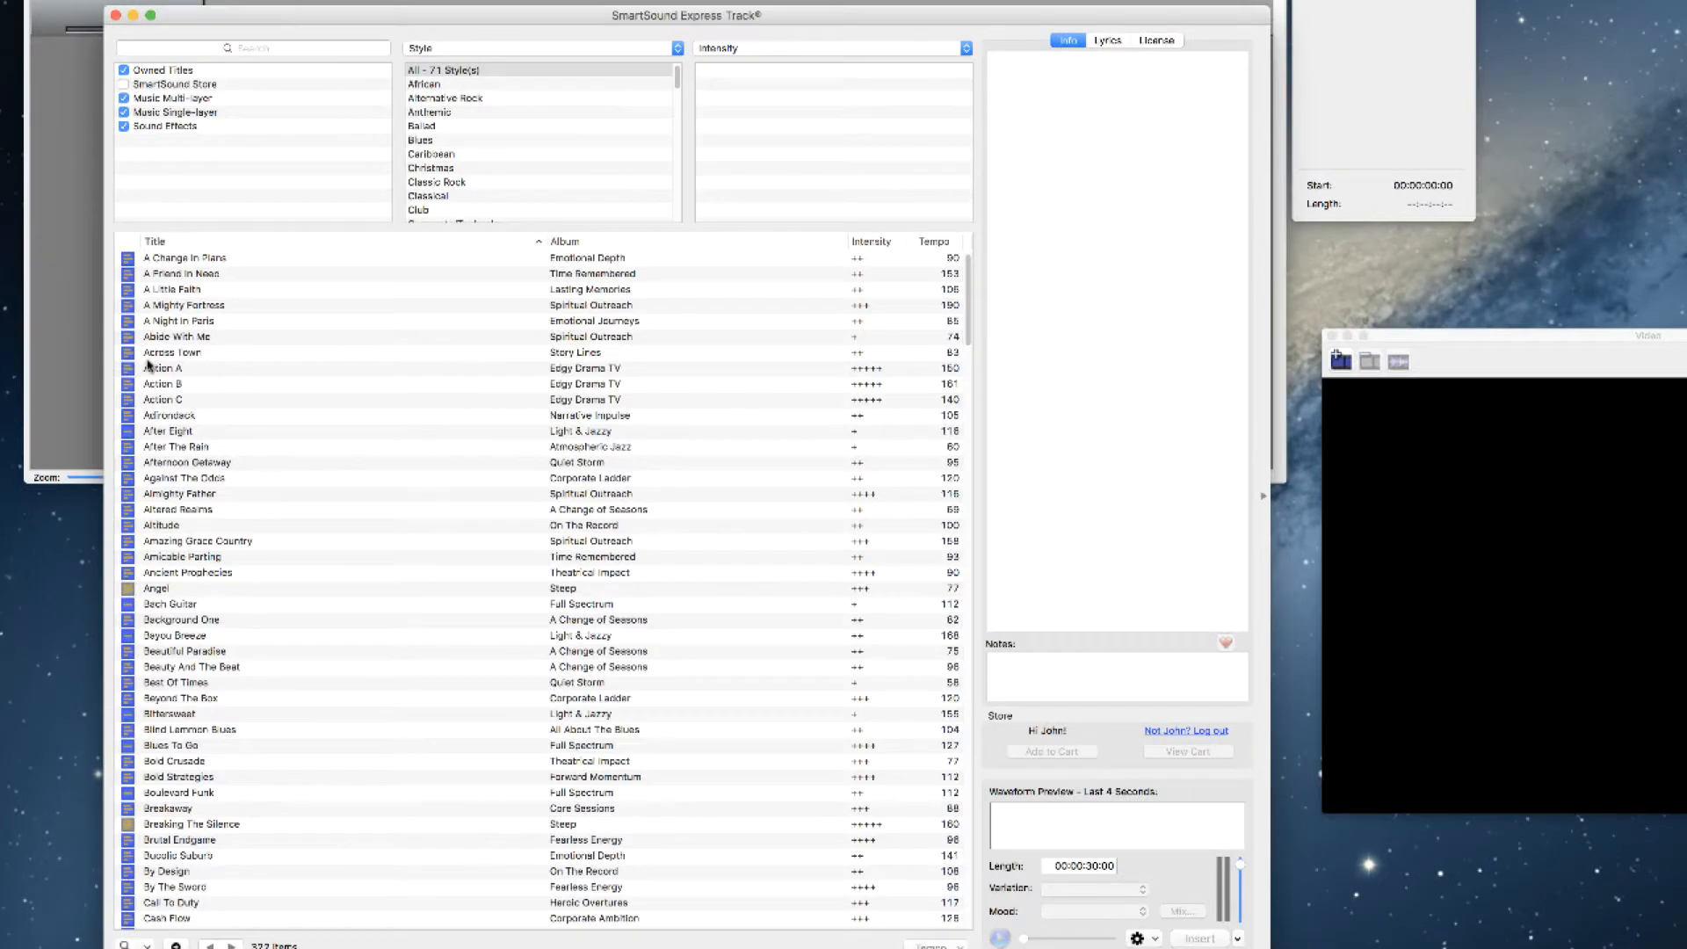
Step: Select the Action A track in Express Track and examine its available variations and moods
{"action": "left_click", "coordinate": [127, 373]}
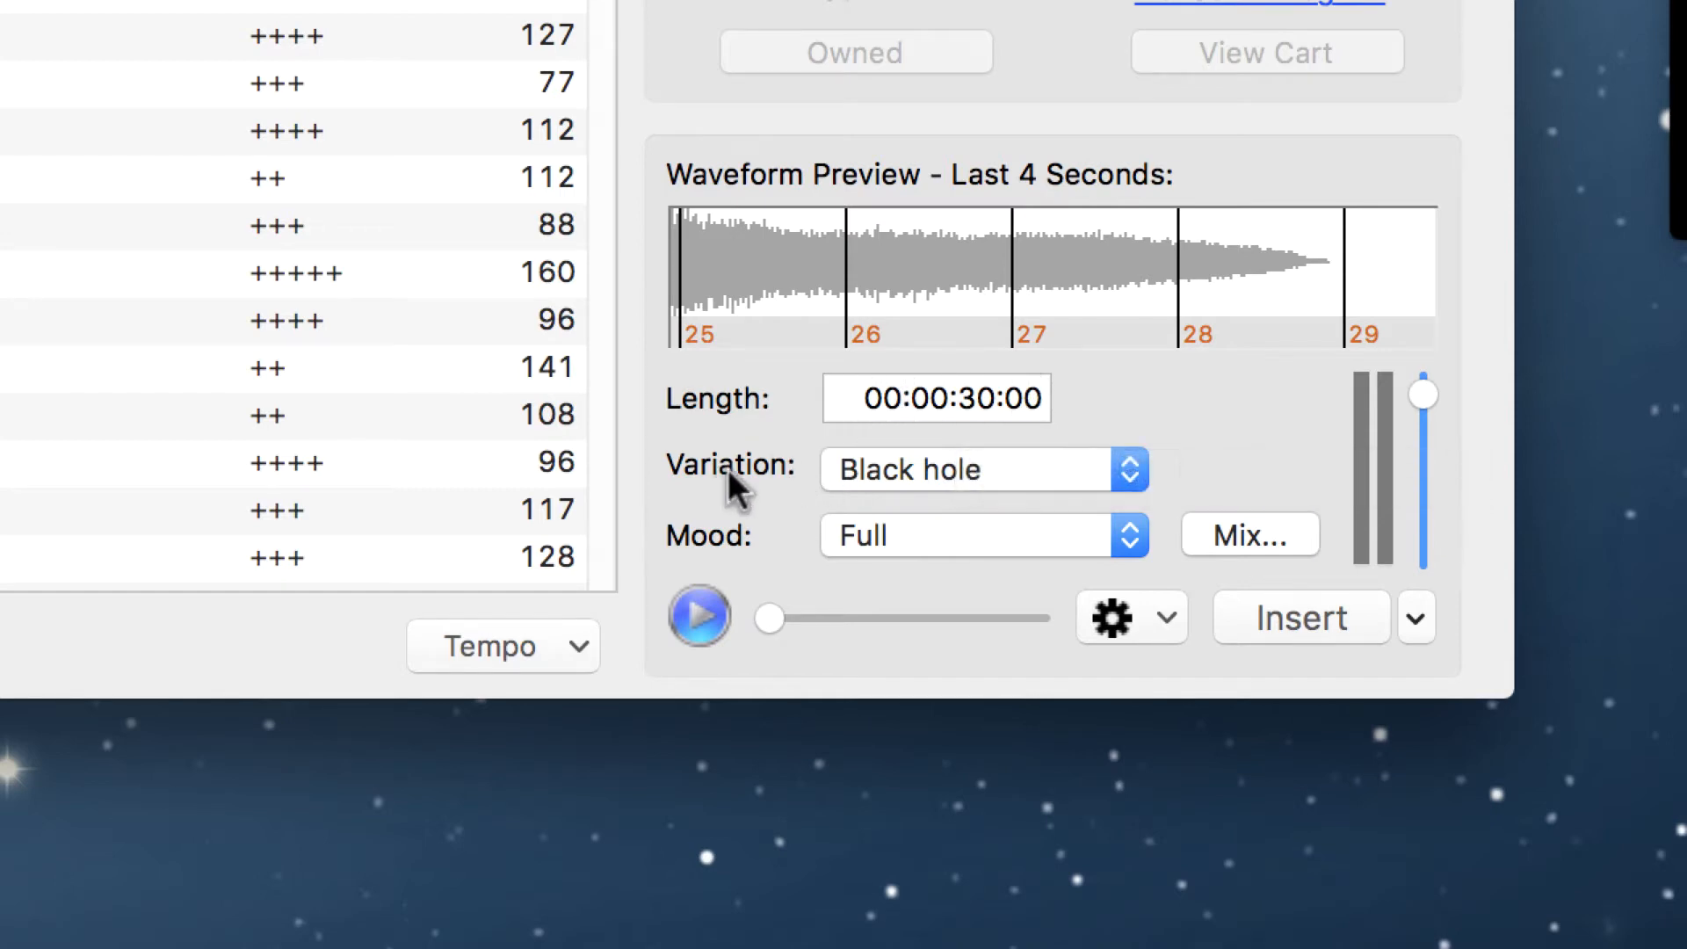
{"action": "left_click", "coordinate": [1110, 471]}
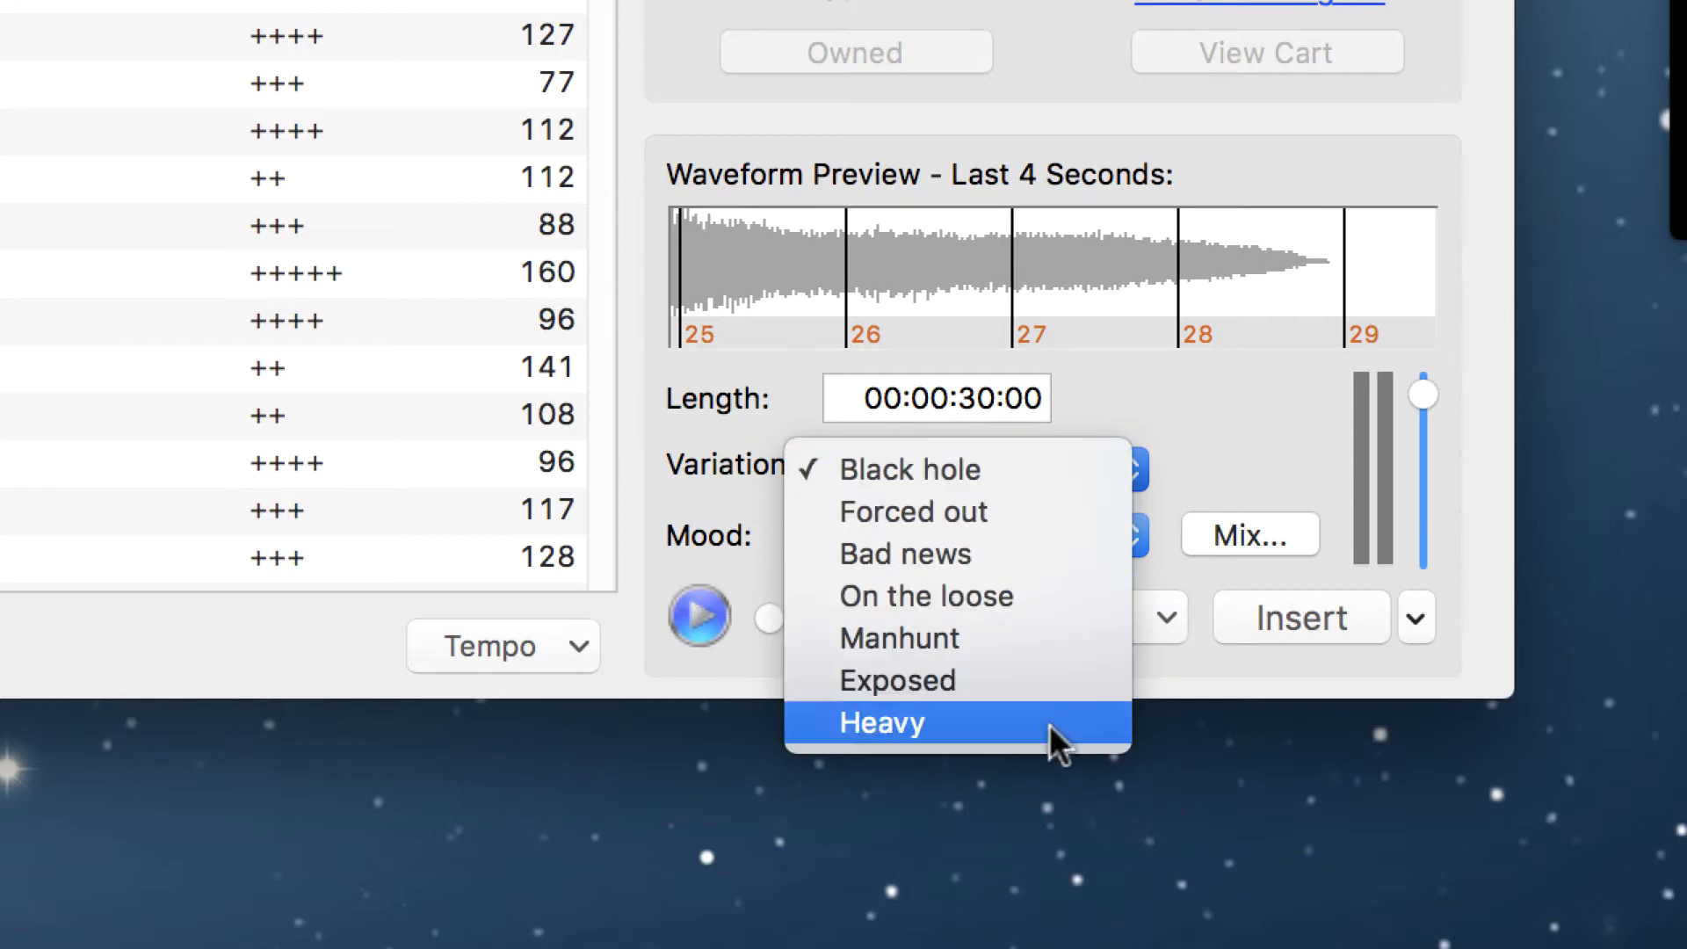
{"action": "left_click", "coordinate": [679, 463]}
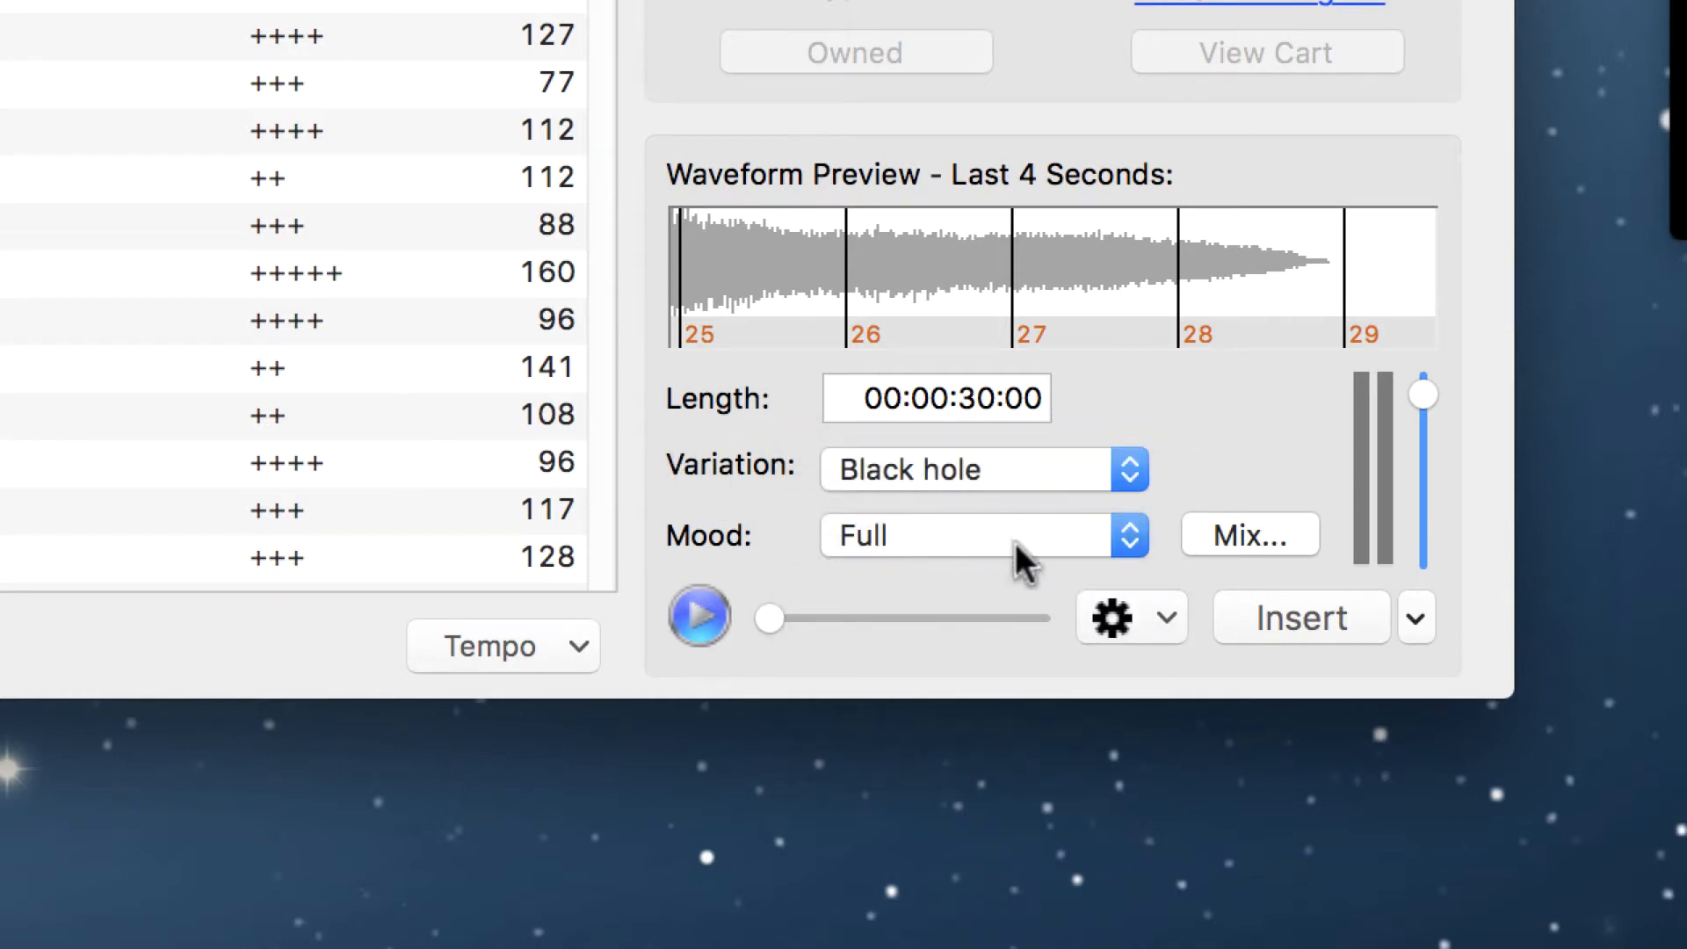
{"action": "left_click", "coordinate": [1108, 536]}
{"action": "left_click", "coordinate": [1108, 536]}
{"action": "left_click", "coordinate": [1115, 535]}
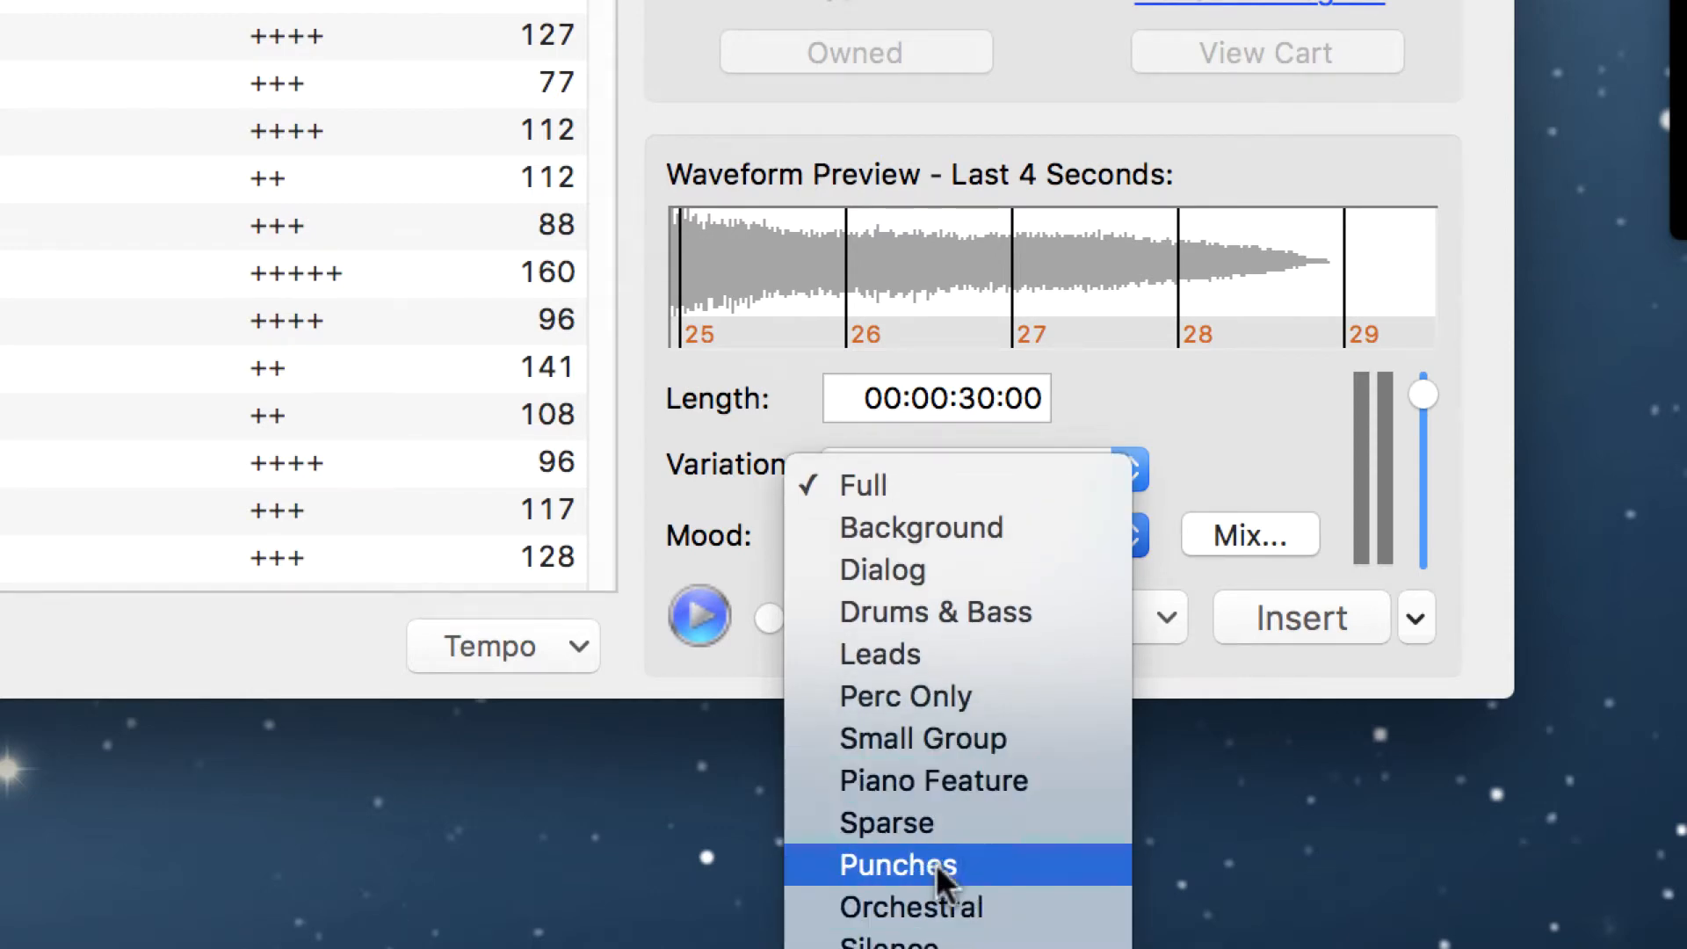
{"action": "left_click", "coordinate": [1229, 668]}
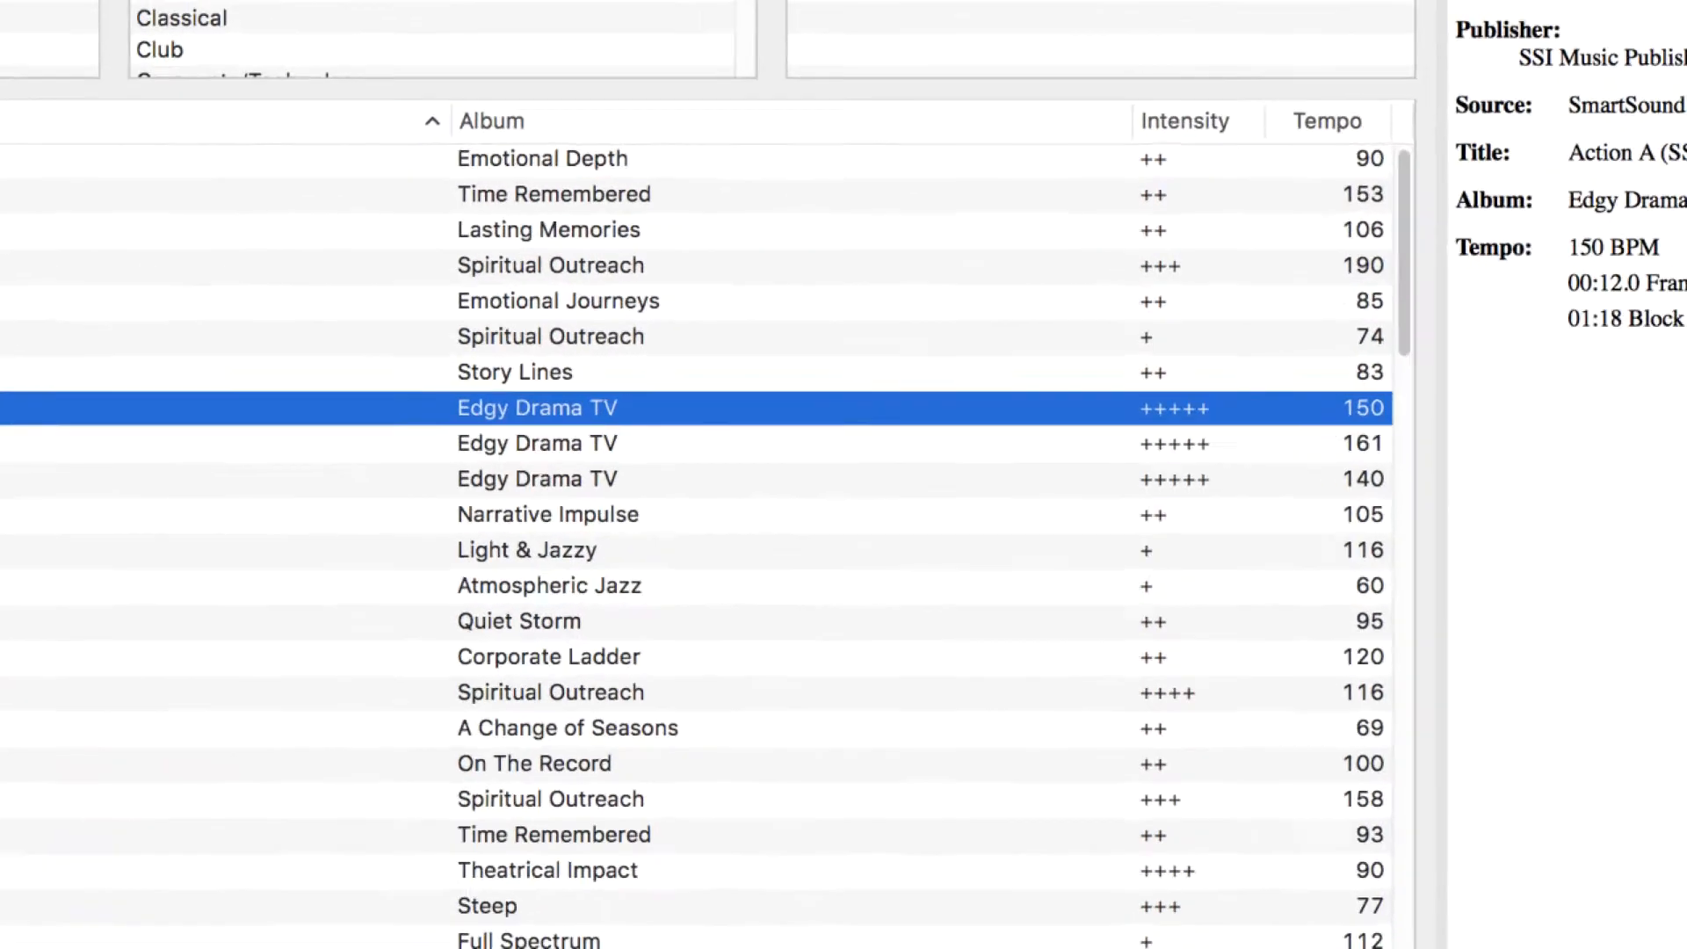
Step: Select the A Night In Paris track and listen to a short preview of it
{"action": "left_click", "coordinate": [105, 440]}
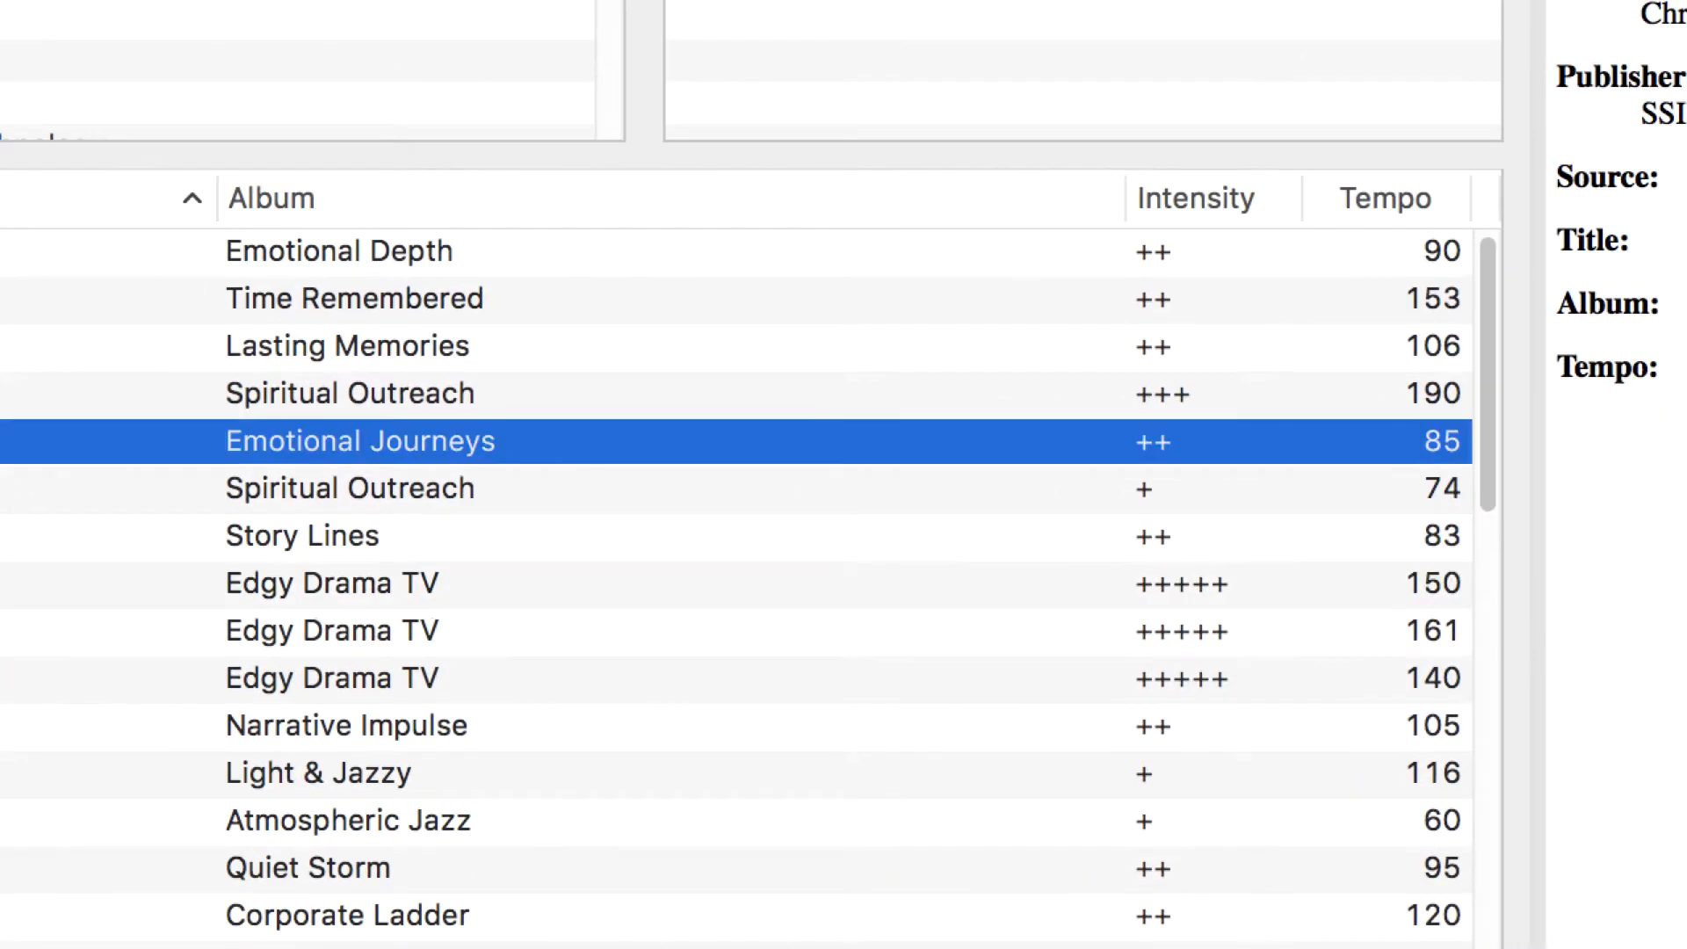
{"action": "scroll", "coordinate": [105, 439], "scroll_direction": "down", "scroll_amount": 1}
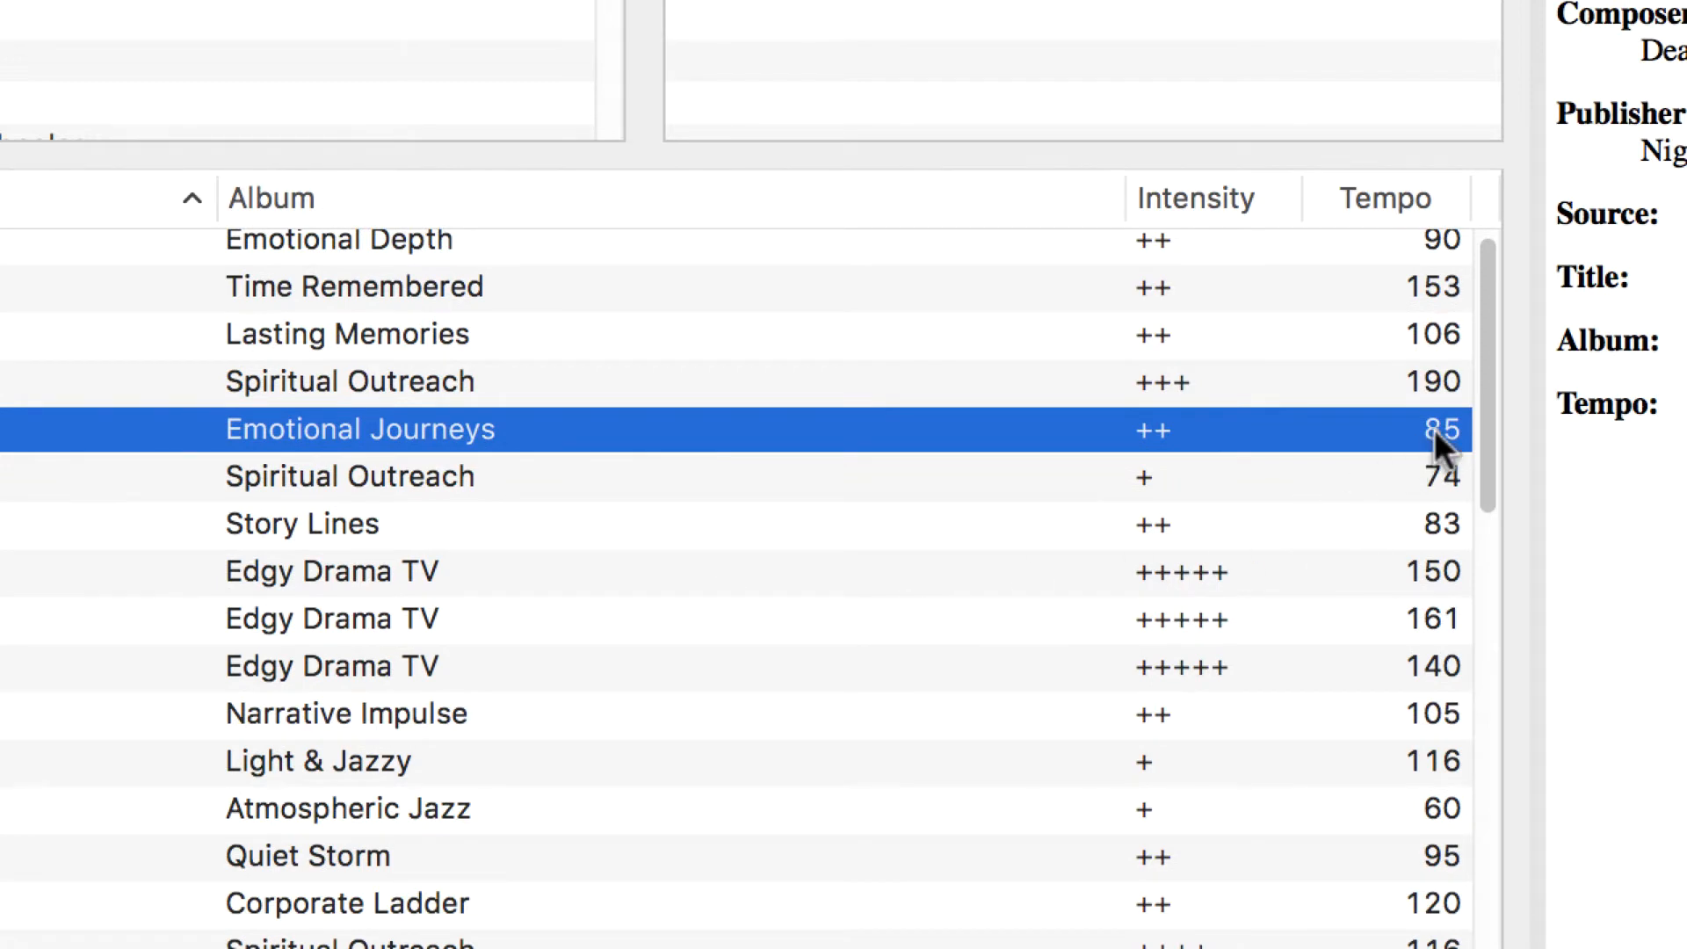
{"action": "scroll", "coordinate": [1436, 434], "scroll_direction": "down", "scroll_amount": 1}
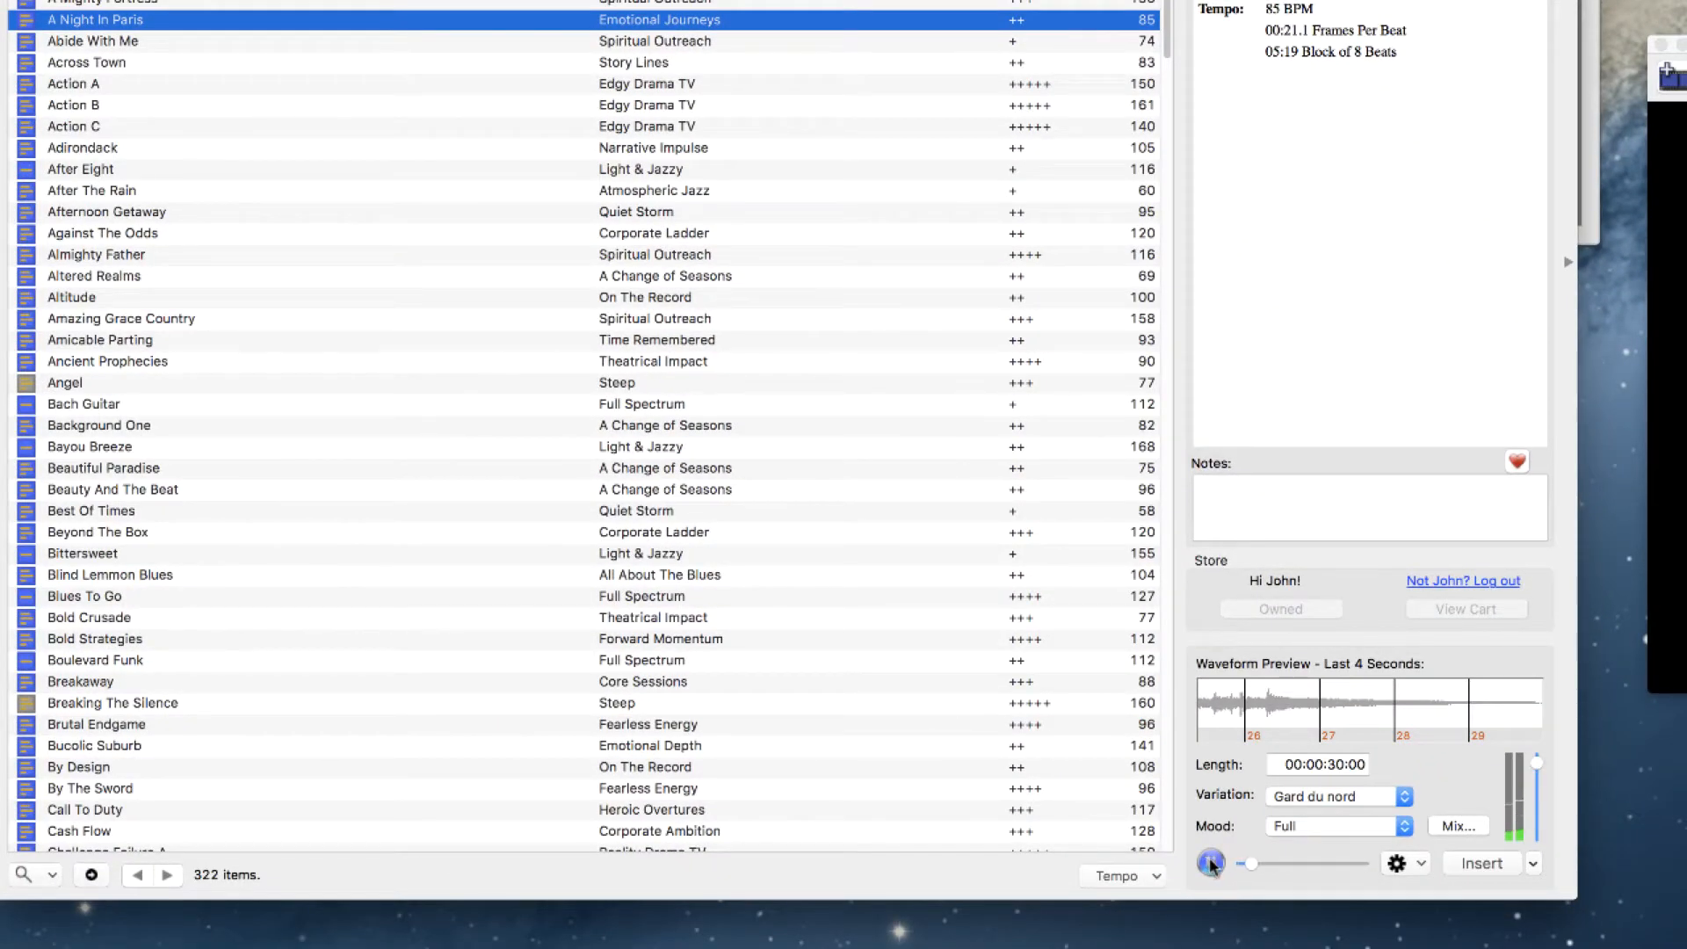
{"action": "left_click", "coordinate": [1212, 864]}
Step: Switch the A Night In Paris mood to Background and listen to the preview
{"action": "left_click", "coordinate": [1331, 831]}
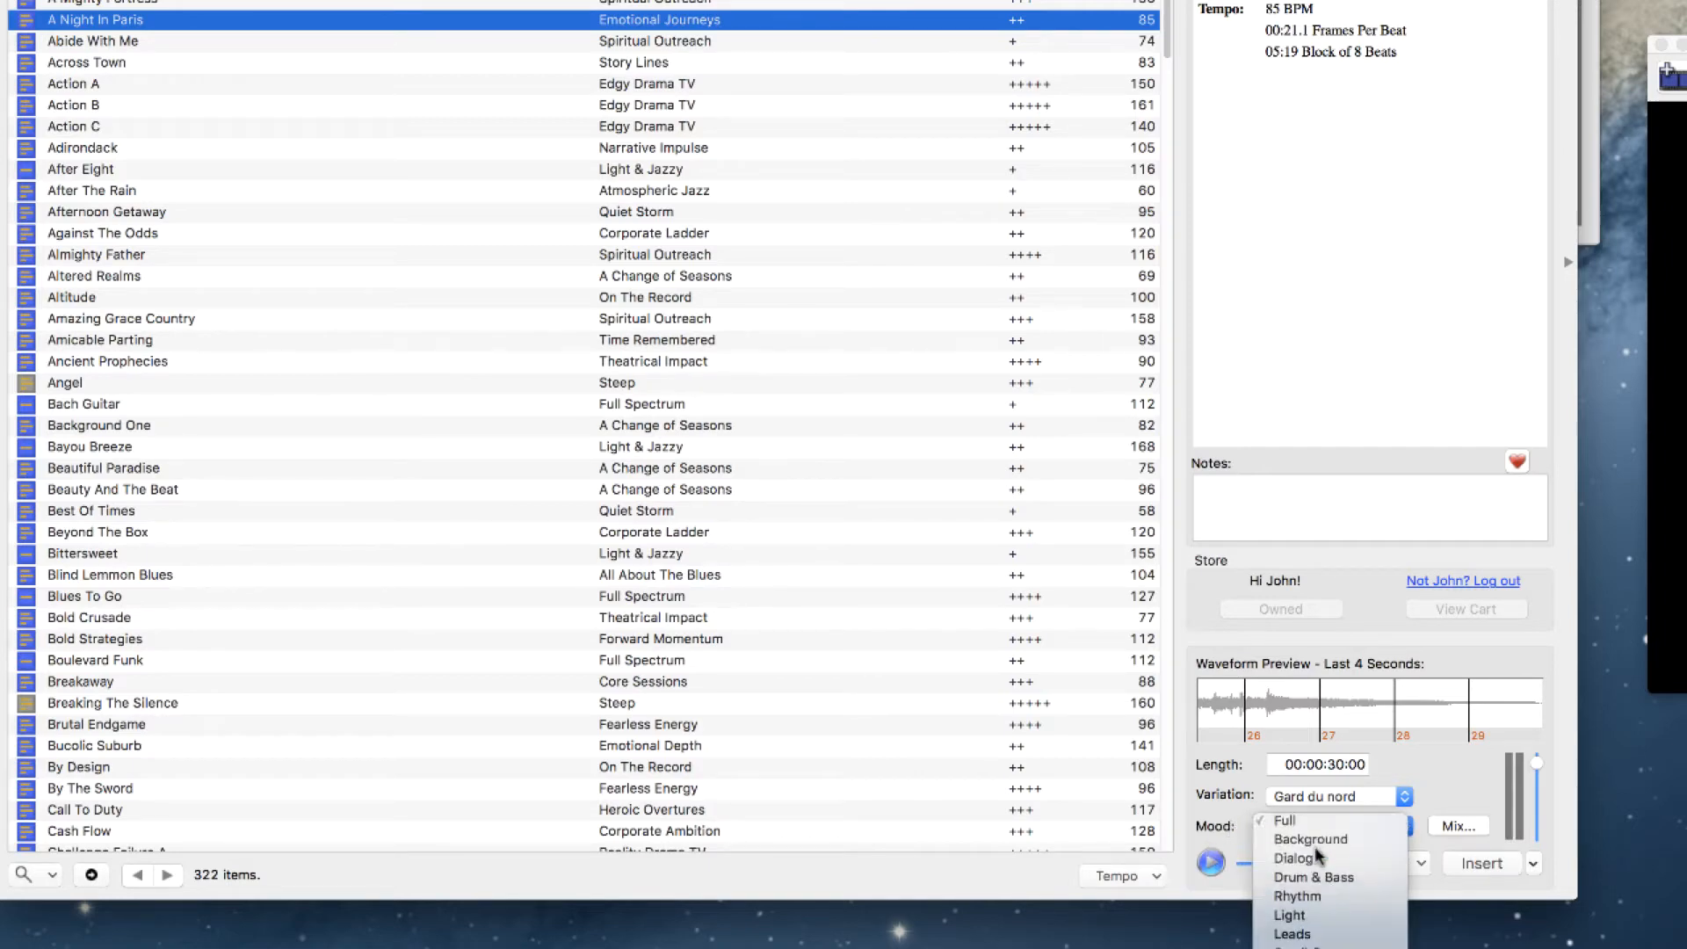
{"action": "left_click", "coordinate": [1317, 846]}
{"action": "left_click", "coordinate": [1211, 864]}
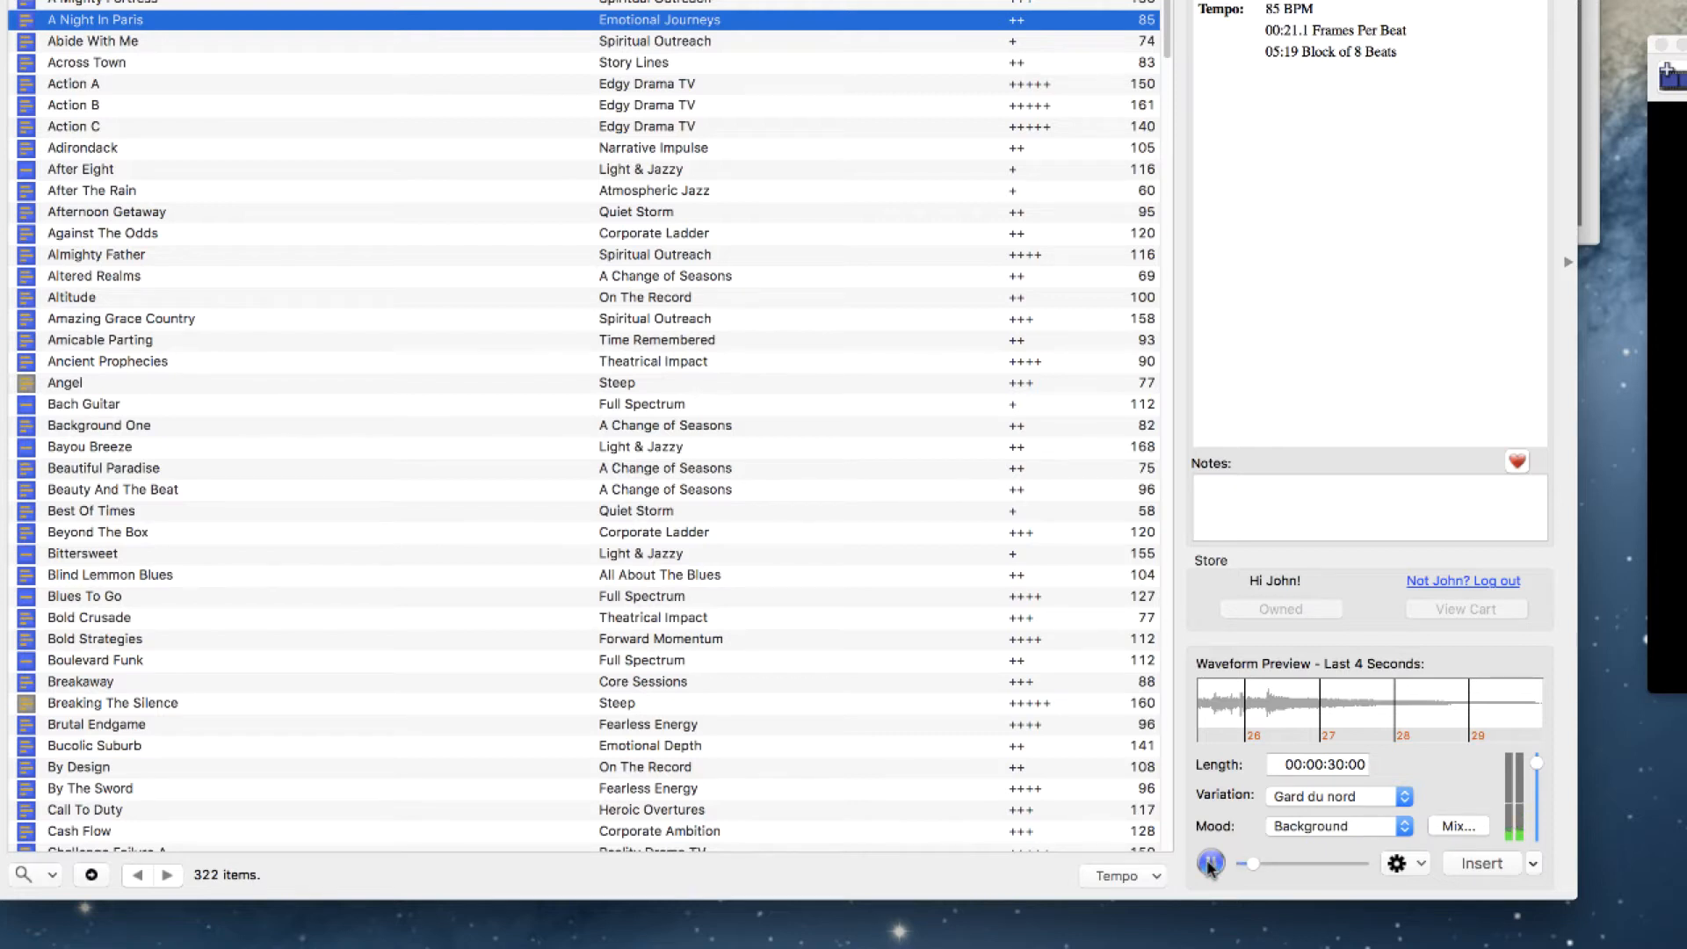
{"action": "left_click", "coordinate": [1211, 864]}
Step: Switch the A Night In Paris mood to Guitars and listen to the preview
{"action": "left_click", "coordinate": [1333, 832]}
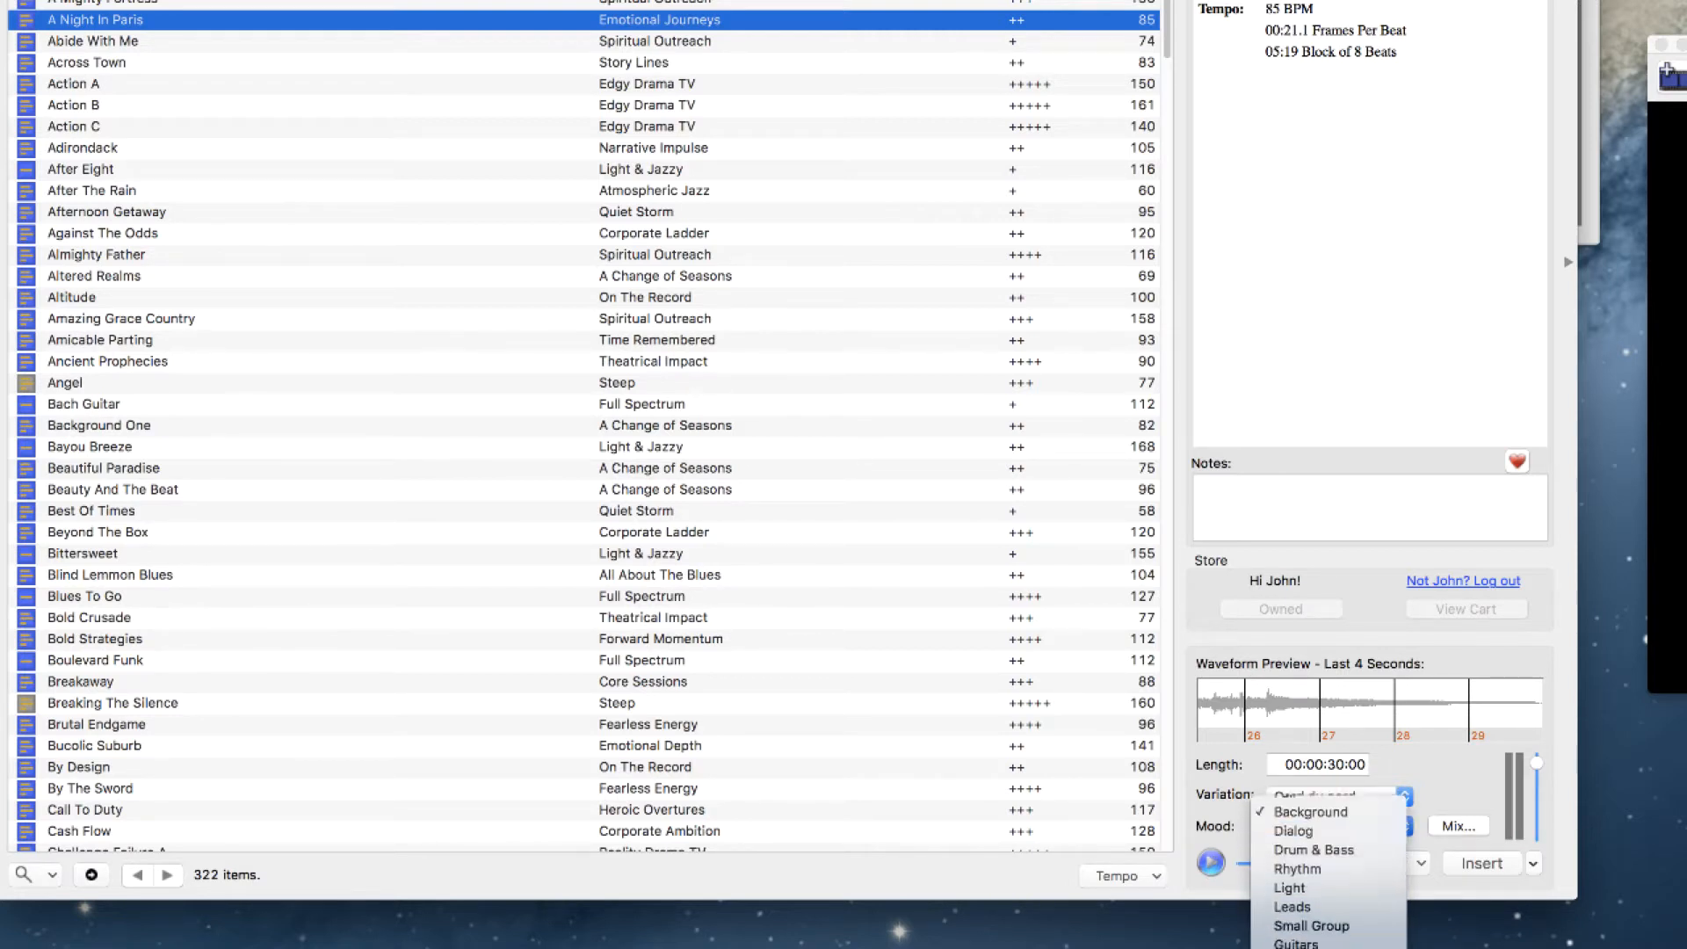
{"action": "left_click", "coordinate": [1305, 932]}
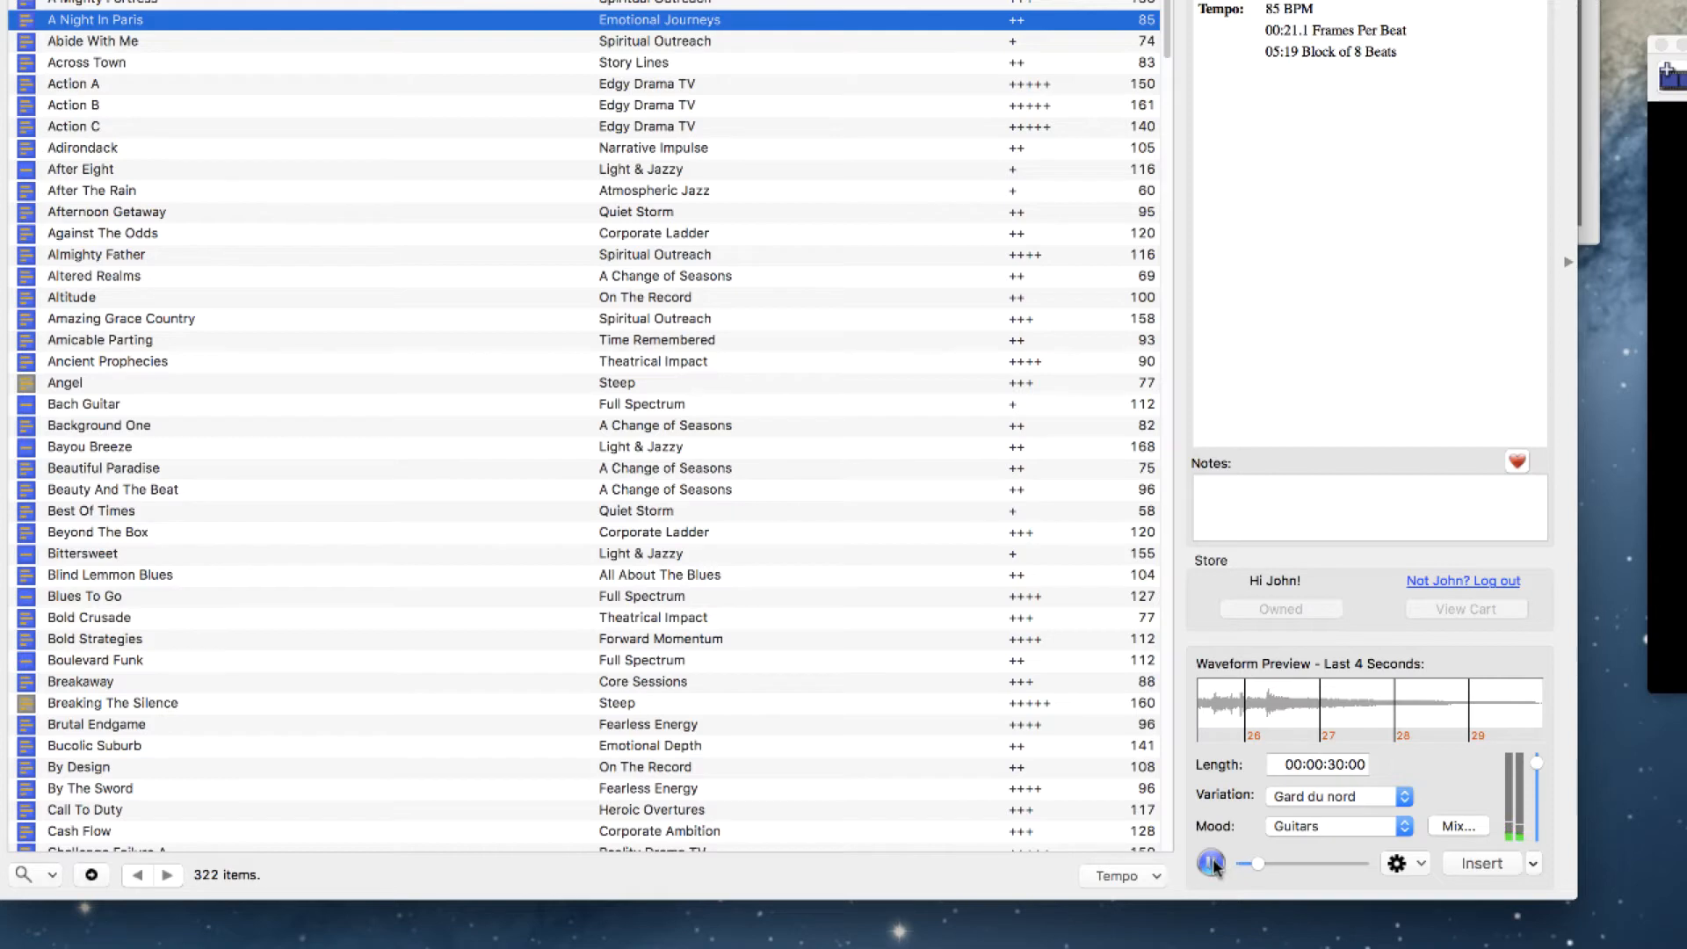
{"action": "left_click", "coordinate": [1213, 864]}
Step: Reselect the Action A track in the title list and preview its Black hole variation
{"action": "scroll", "coordinate": [1047, 271], "scroll_direction": "down", "scroll_amount": 1}
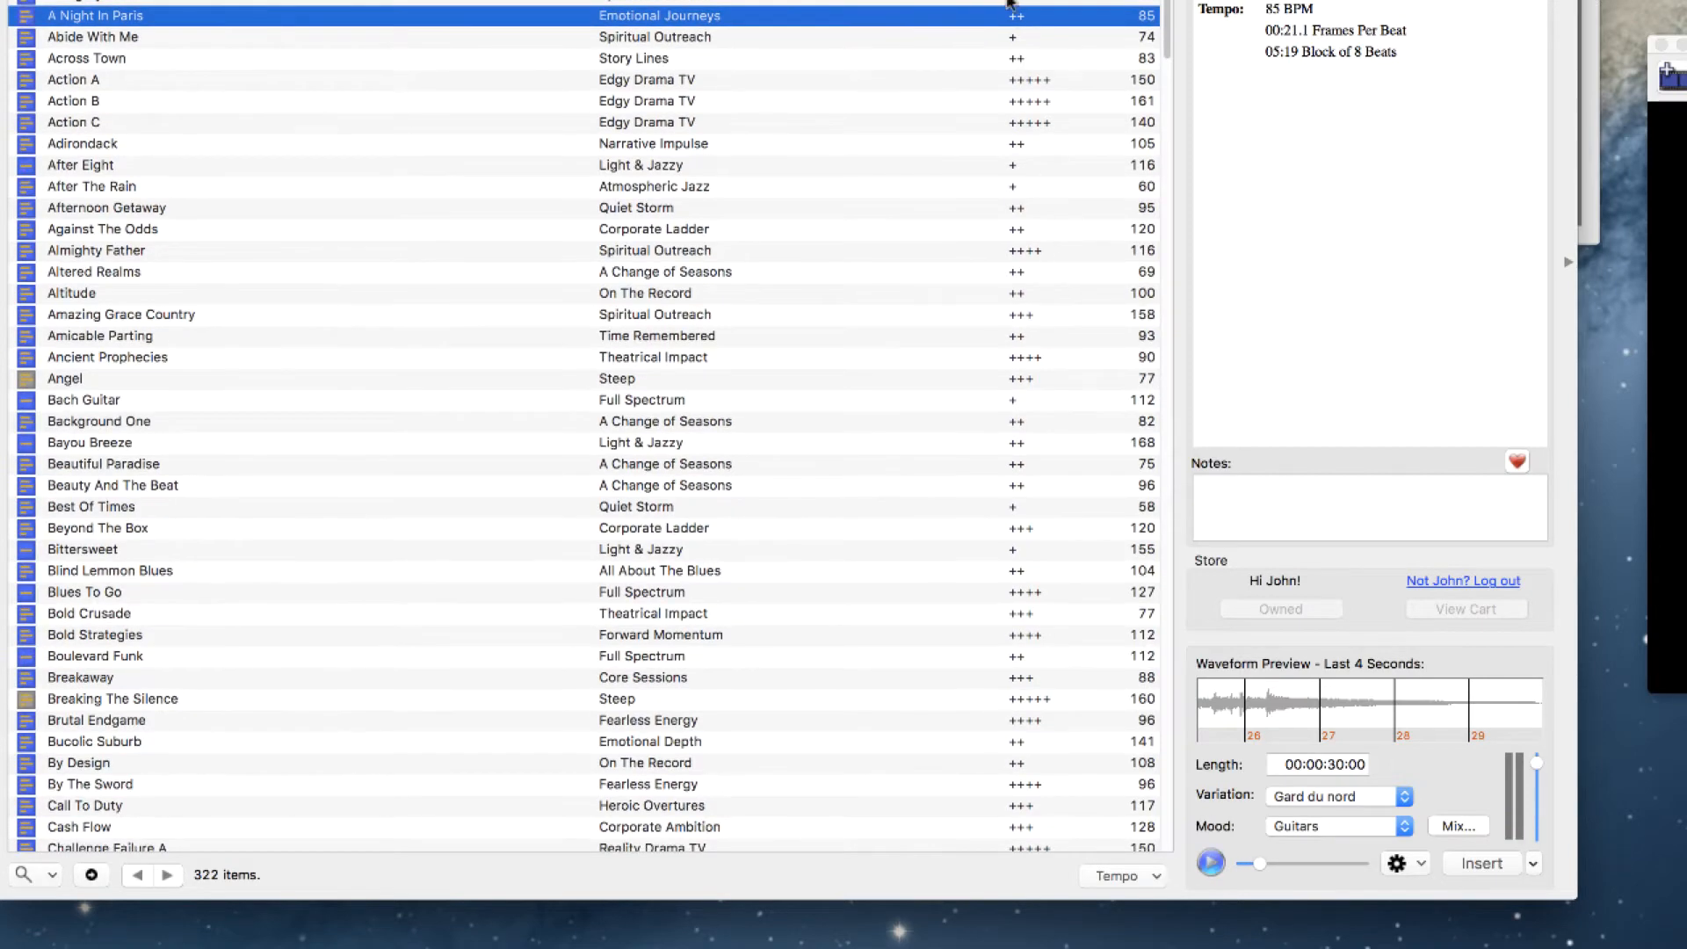
{"action": "scroll", "coordinate": [1015, 22], "scroll_direction": "up", "scroll_amount": 1}
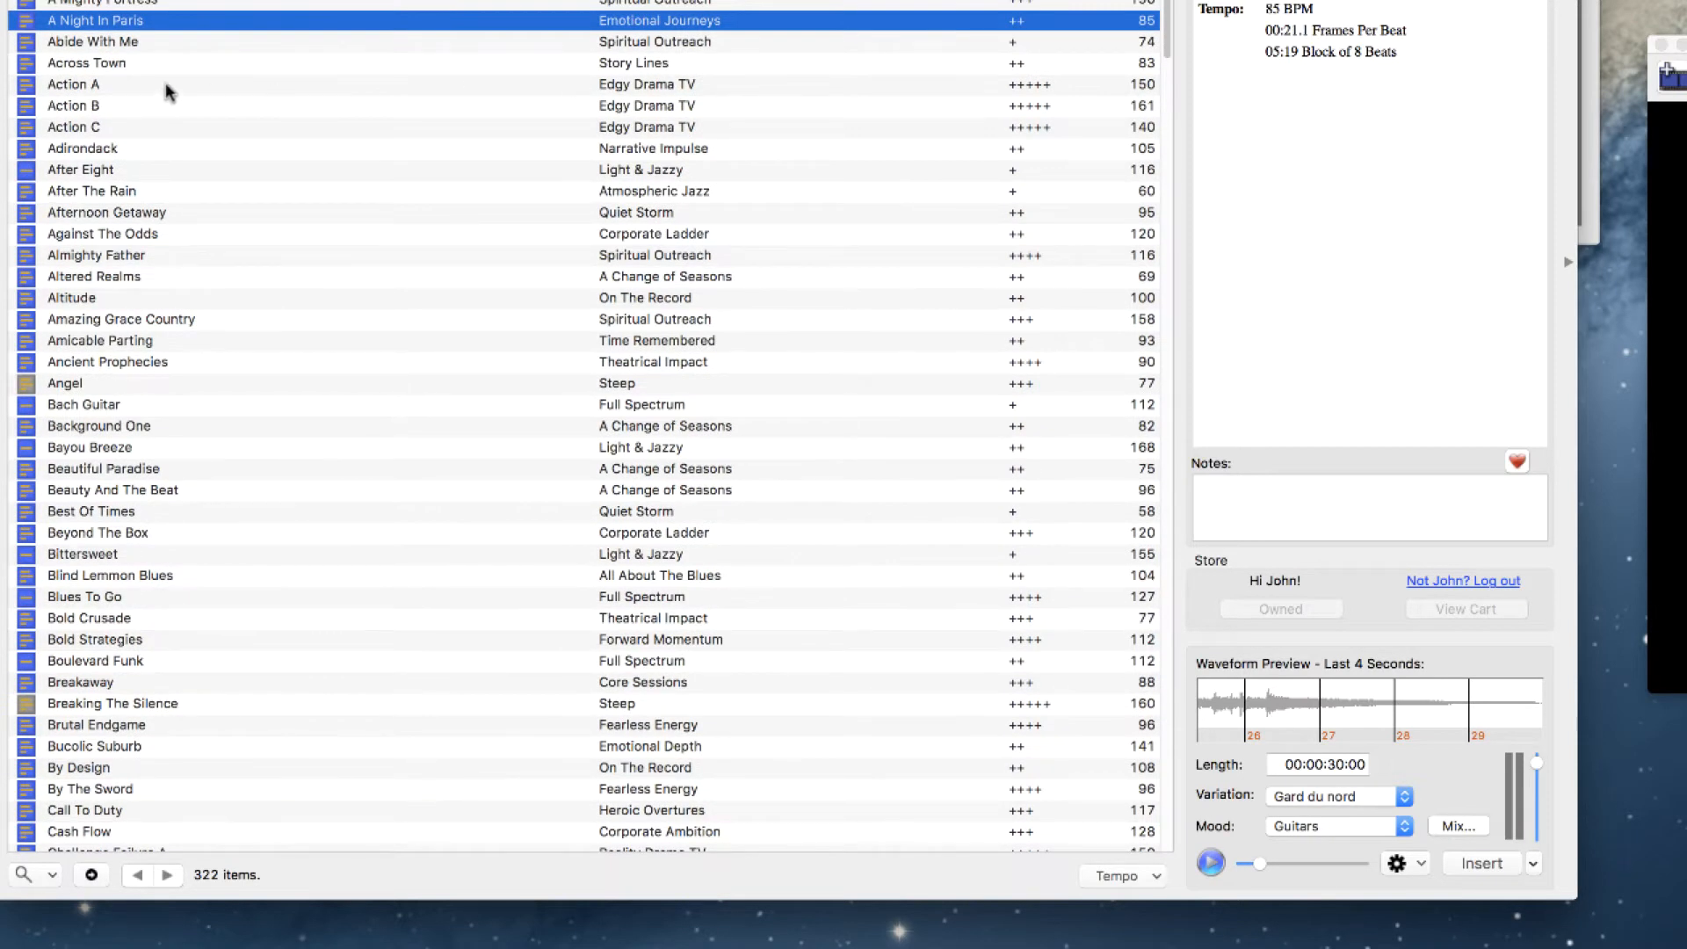
{"action": "left_click", "coordinate": [29, 87]}
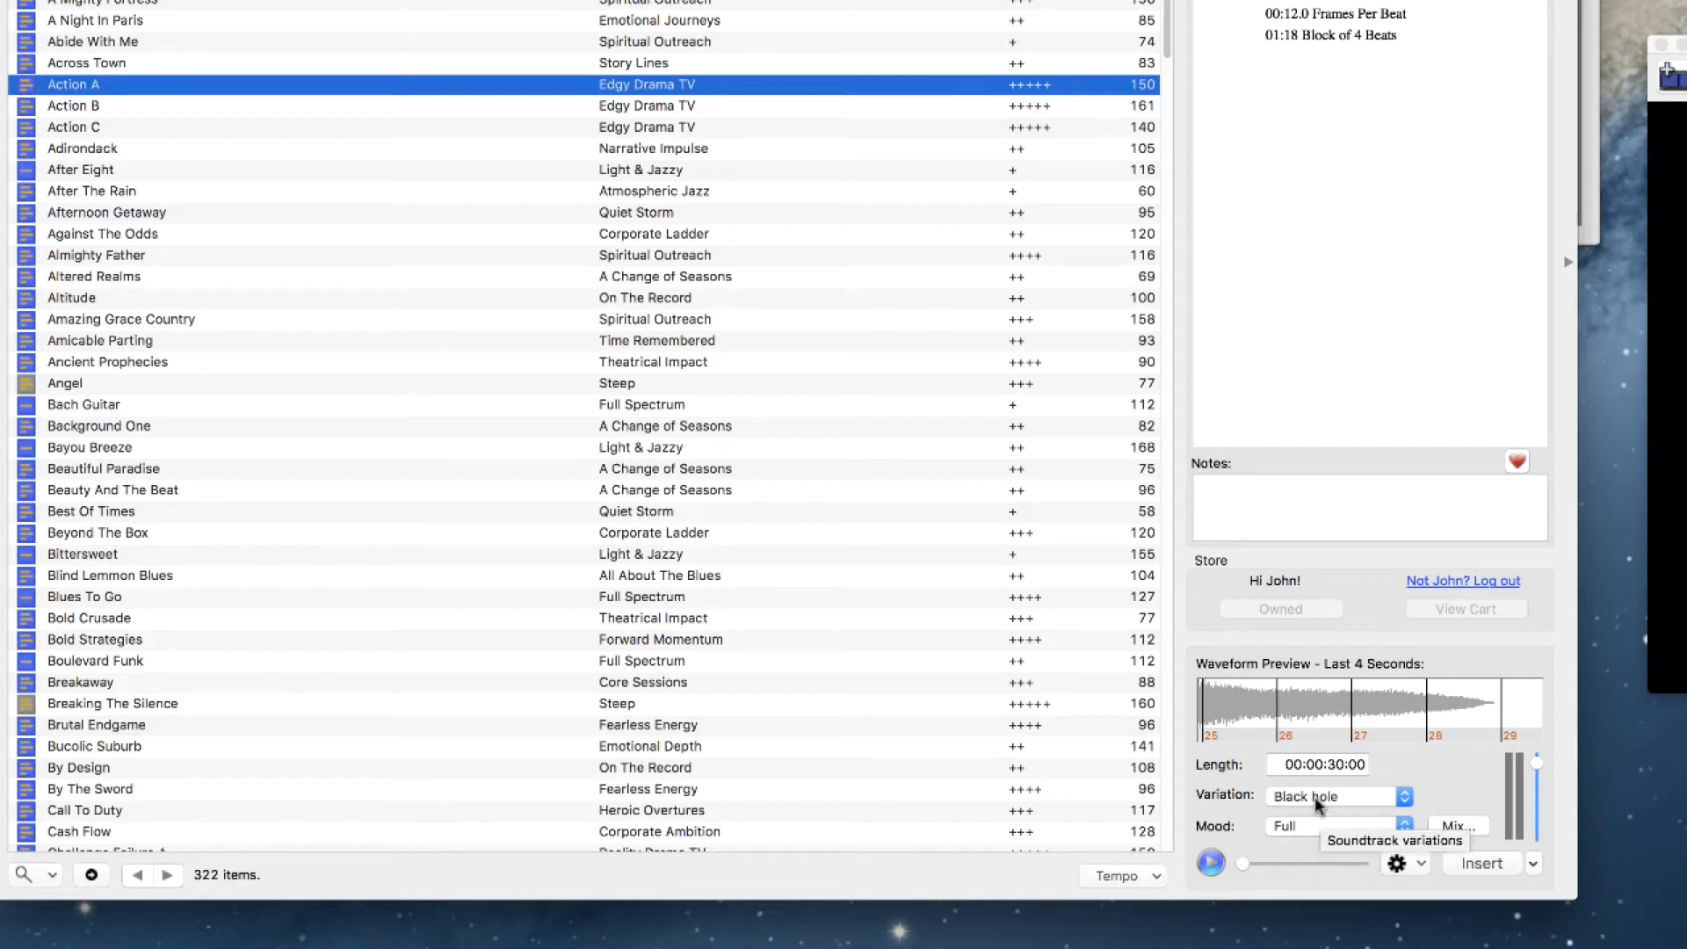
{"action": "left_click", "coordinate": [1211, 864]}
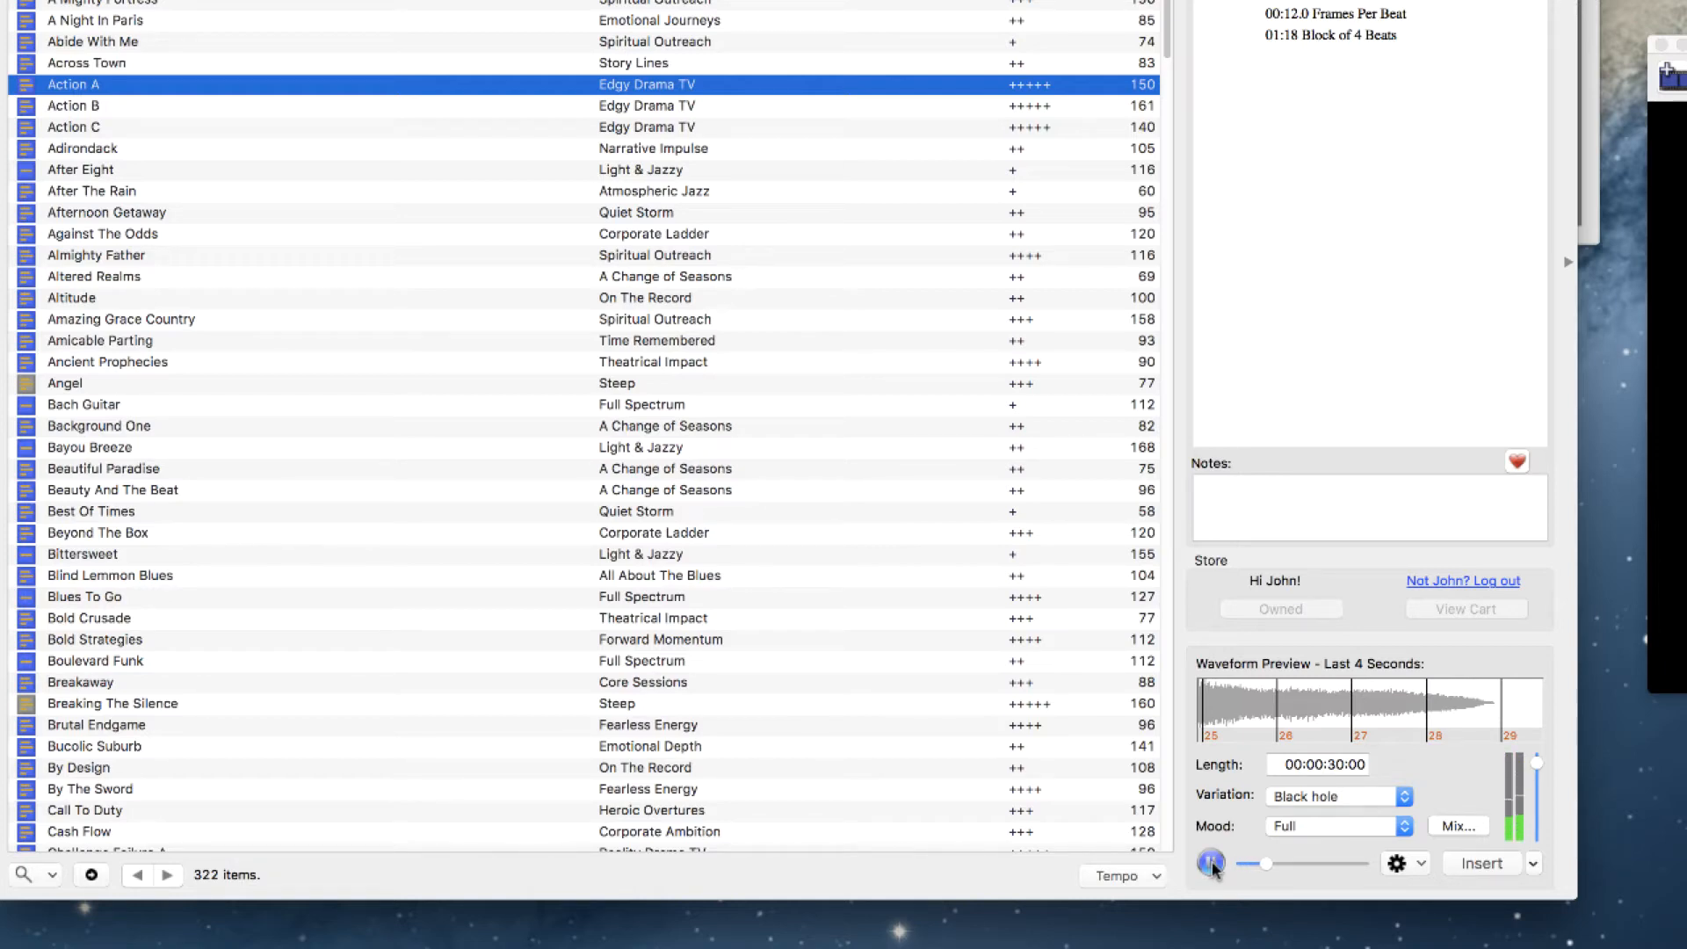
{"action": "left_click", "coordinate": [1213, 866]}
Step: Set the Action A track's length to 1.20.00 and insert it into the project timeline
{"action": "left_click", "coordinate": [1321, 765]}
{"action": "left_click_drag", "start_coordinate": [1318, 765], "coordinate": [1382, 761]}
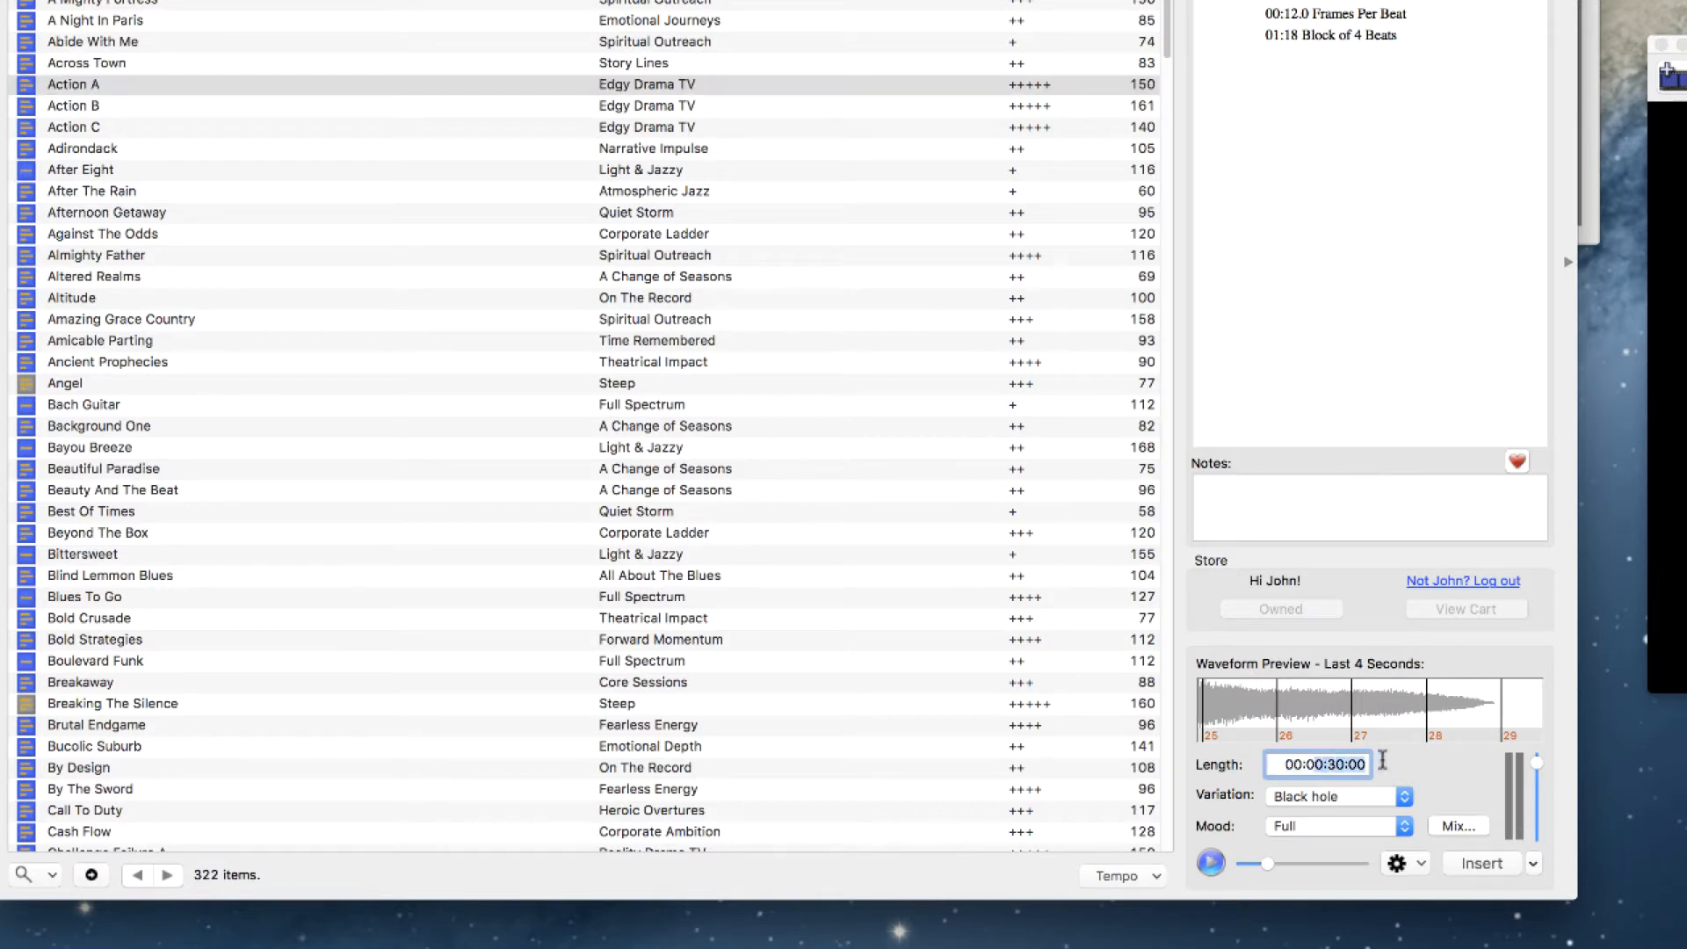
{"action": "type", "text": "1.20.00"}
{"action": "left_click", "coordinate": [1485, 868]}
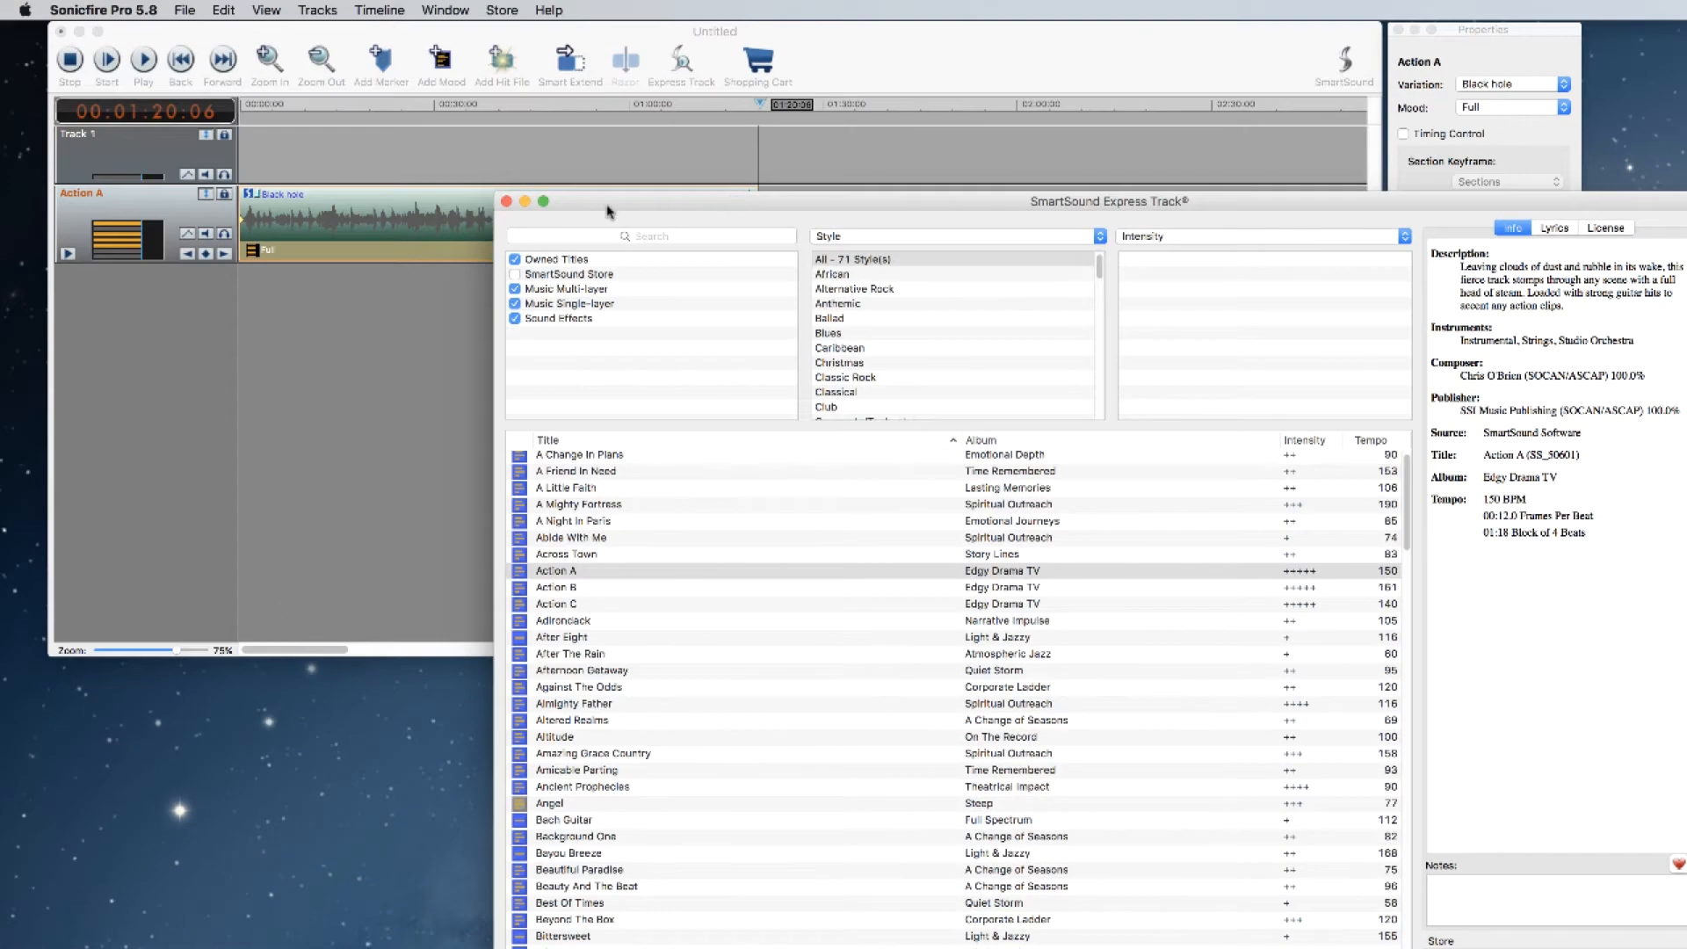
Step: Move the Express Track window off the timeline and play the Action A clip from near its start
{"action": "left_click_drag", "start_coordinate": [602, 207], "coordinate": [1019, 45]}
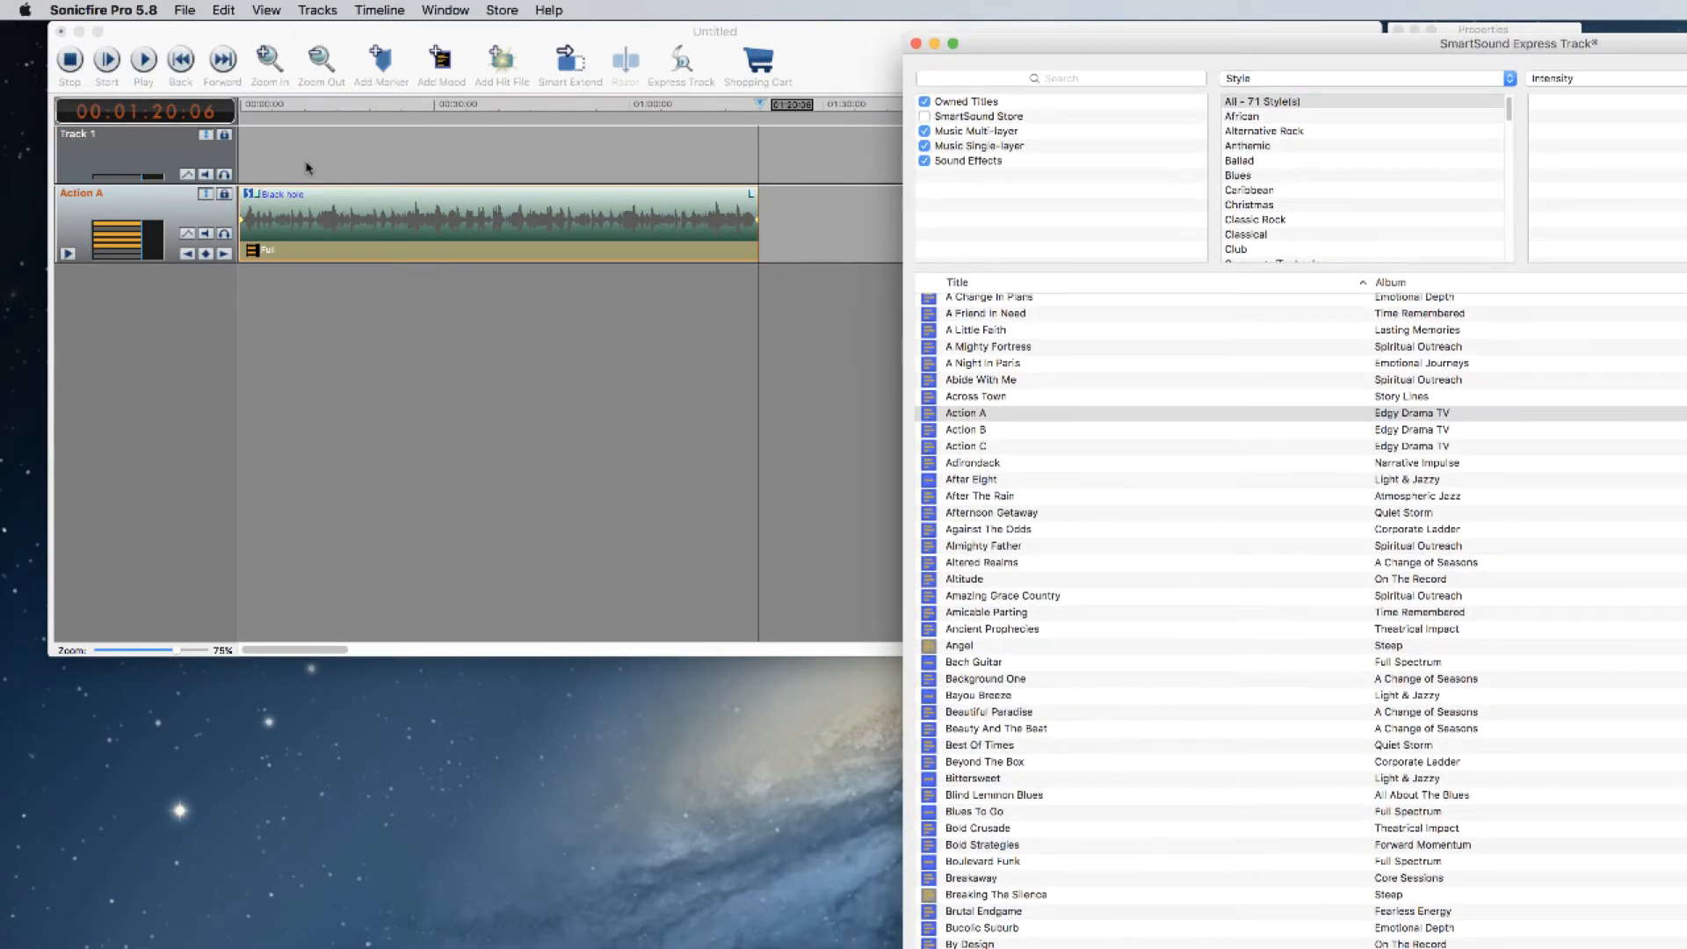
{"action": "left_click", "coordinate": [263, 110]}
{"action": "left_click_drag", "start_coordinate": [267, 110], "coordinate": [243, 110]}
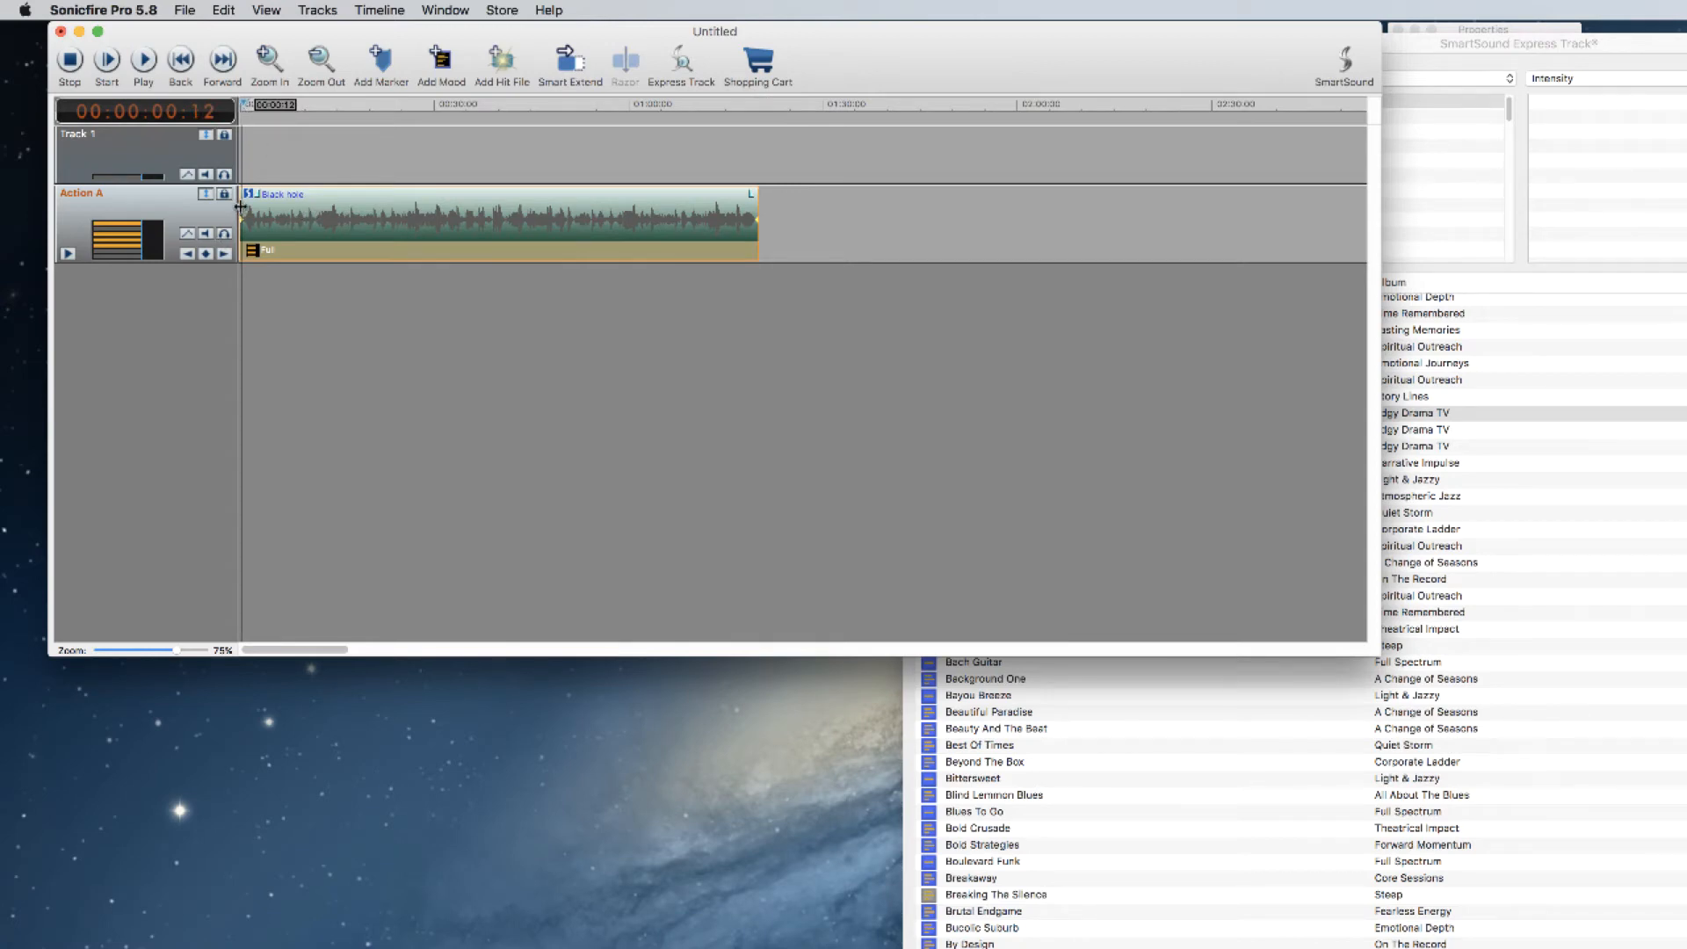
{"action": "left_click", "coordinate": [144, 61]}
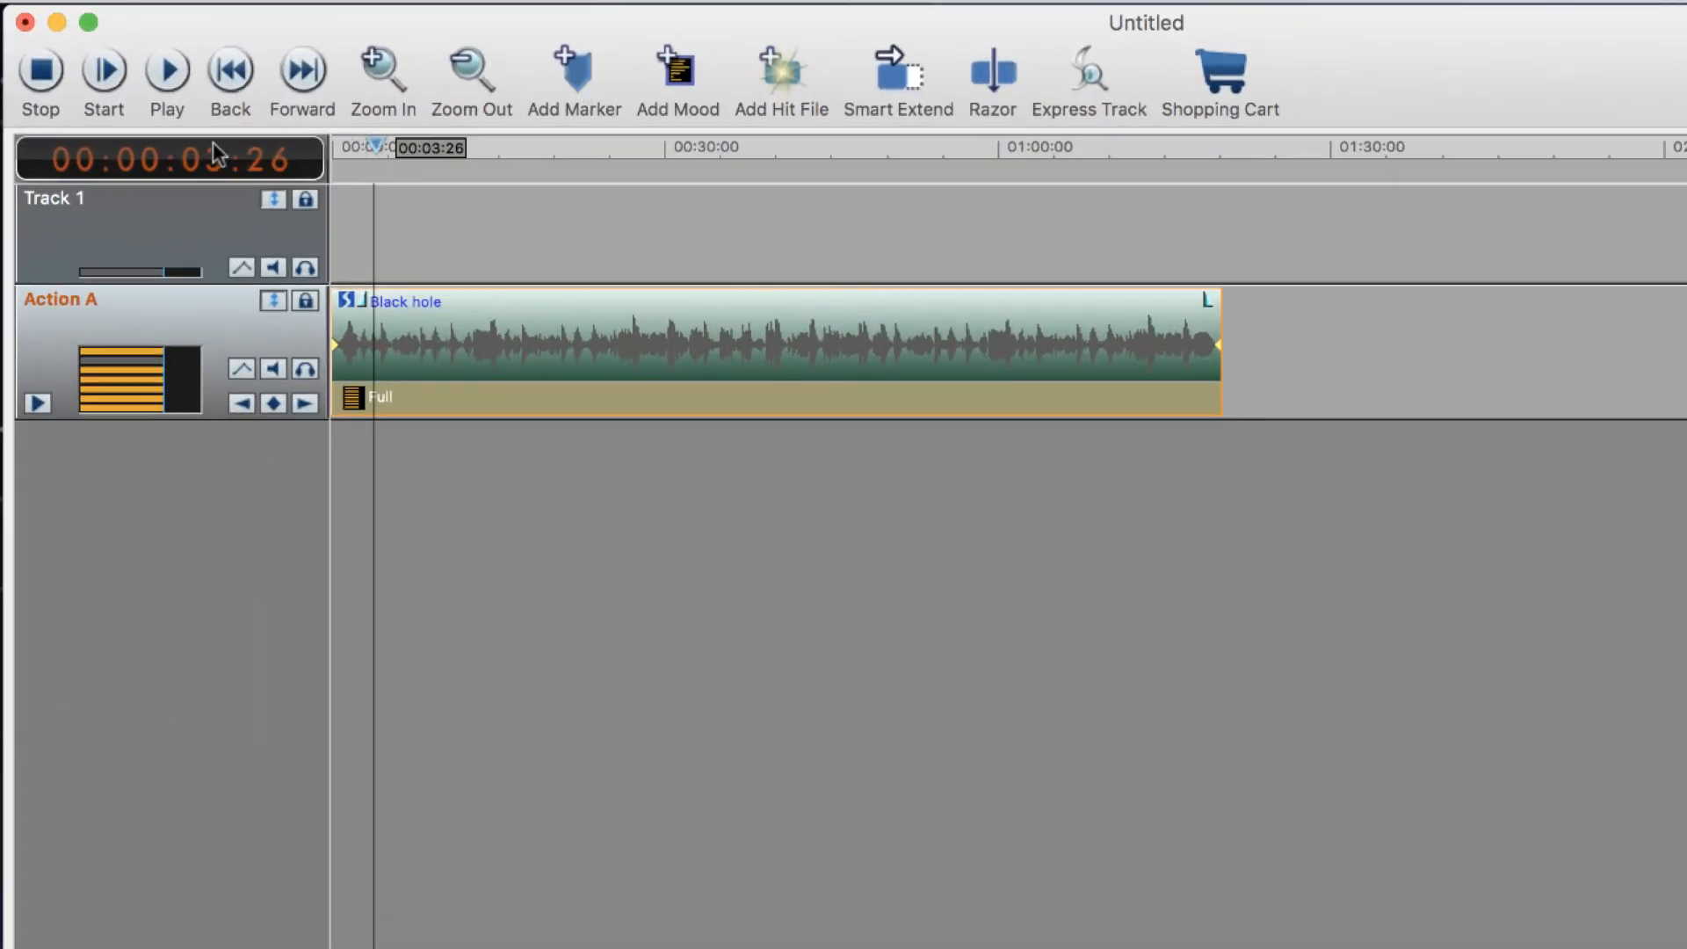
Step: Move the playhead to the exact time 5.00 on the timeline
{"action": "left_click", "coordinate": [162, 162]}
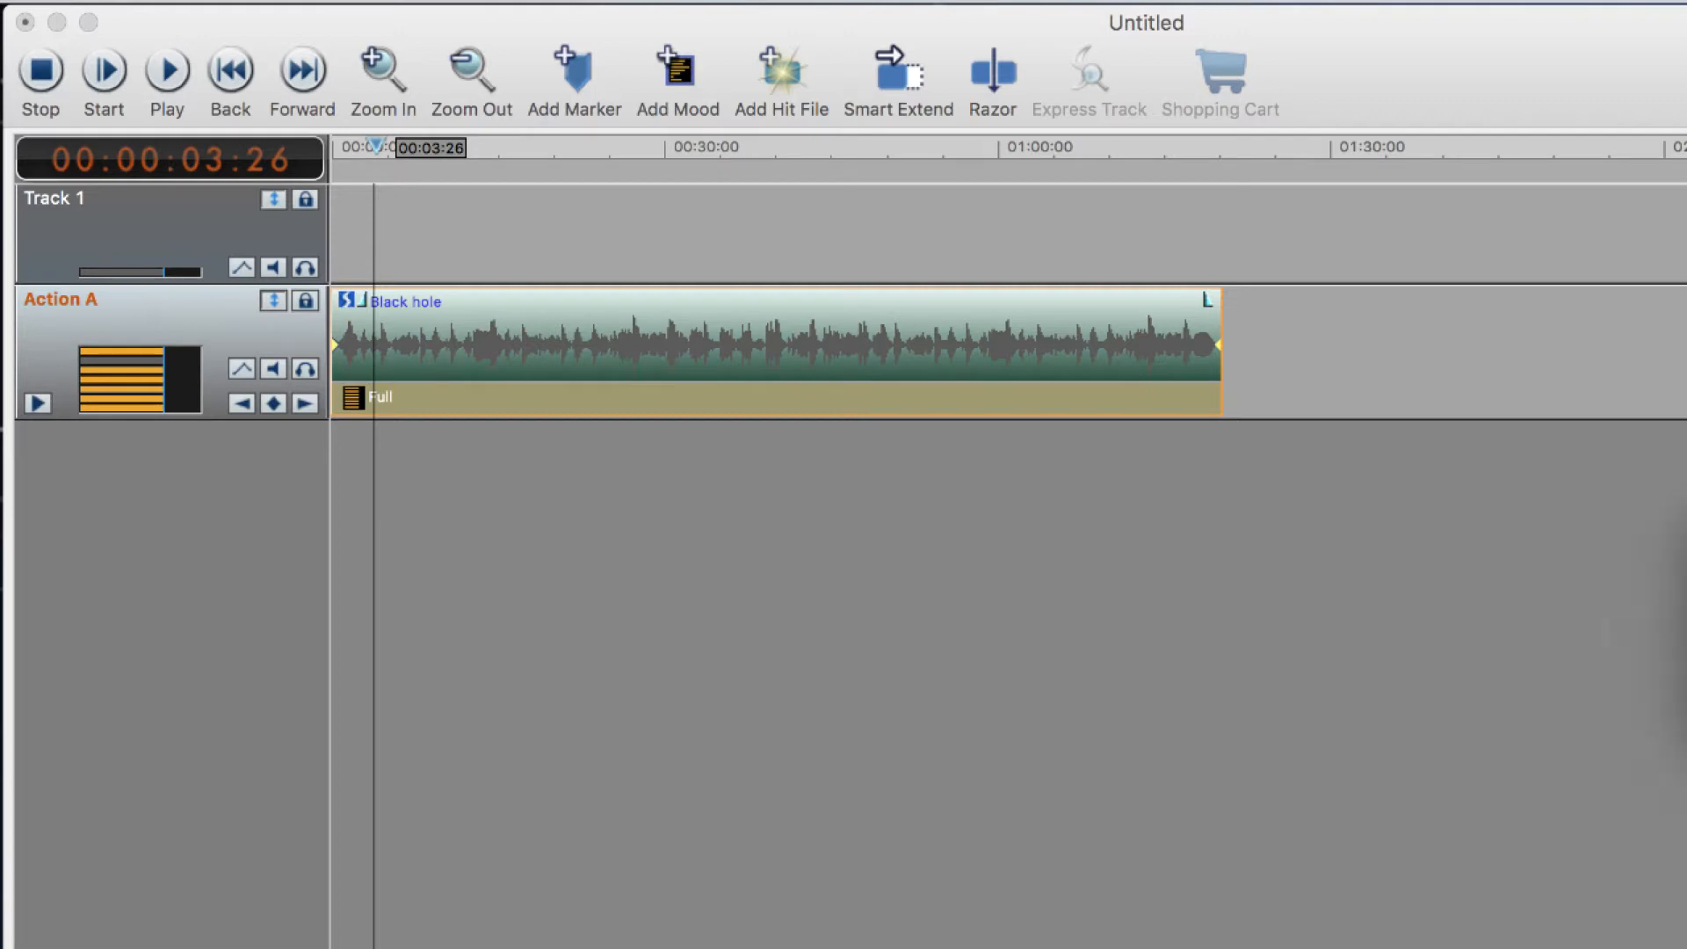
{"action": "left_click_drag", "start_coordinate": [1686, 510], "coordinate": [1485, 511]}
{"action": "left_click", "coordinate": [1420, 621]}
{"action": "left_click_drag", "start_coordinate": [1421, 621], "coordinate": [1579, 614]}
{"action": "type", "text": "5.00"}
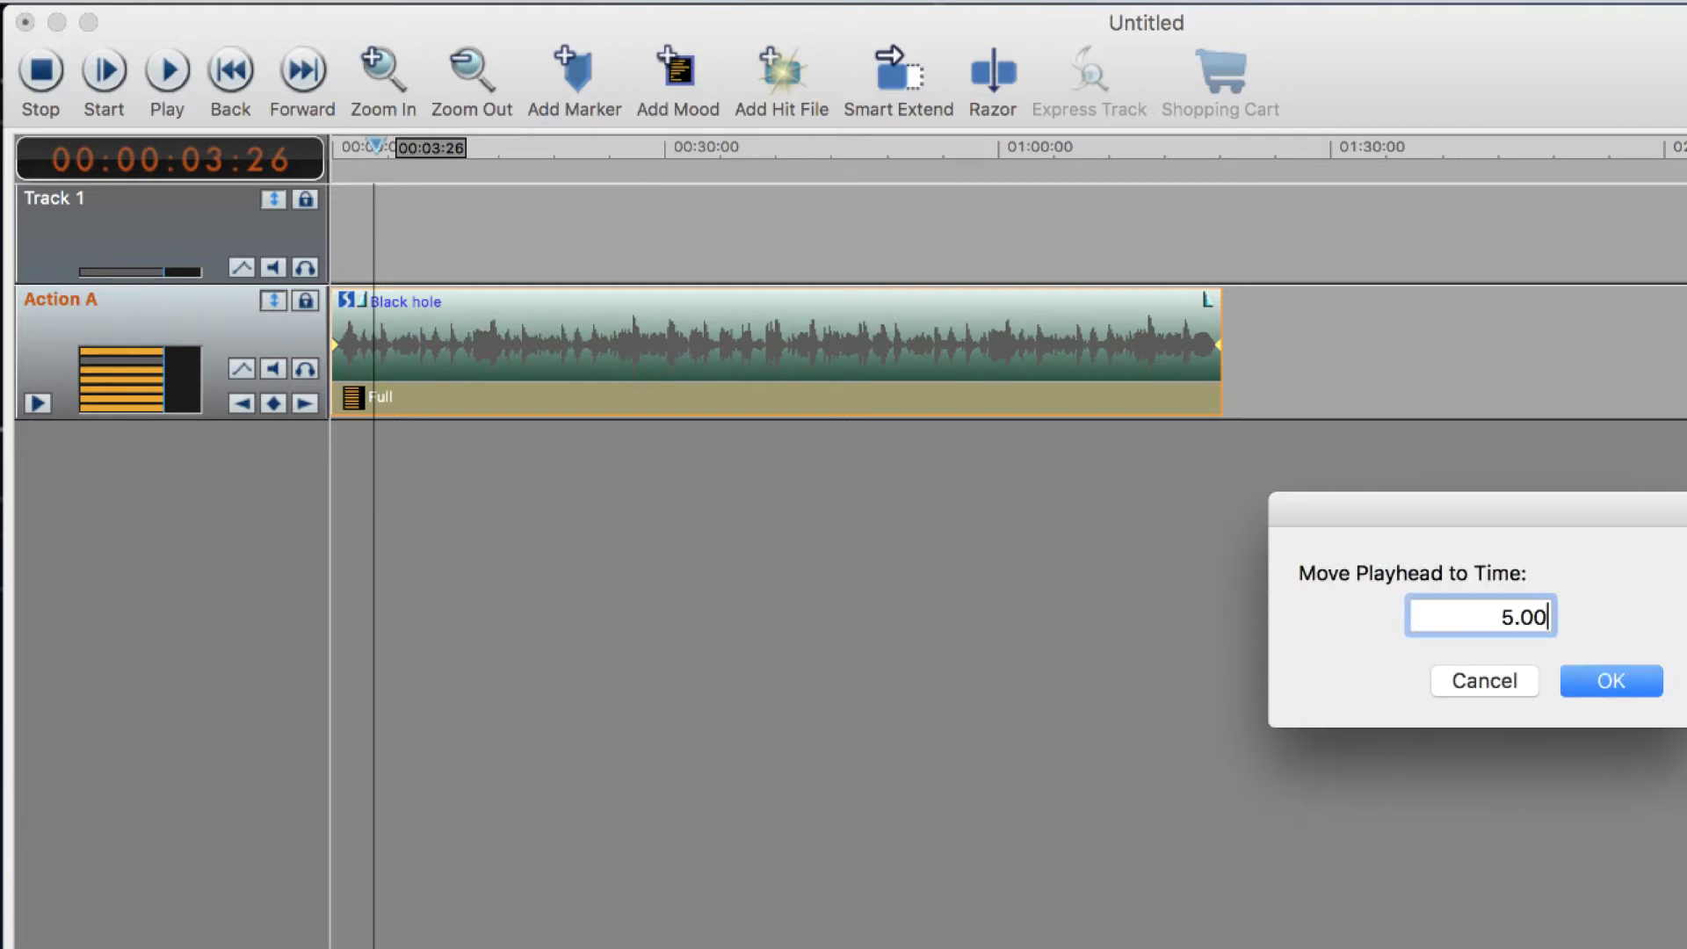
{"action": "key", "text": "Return"}
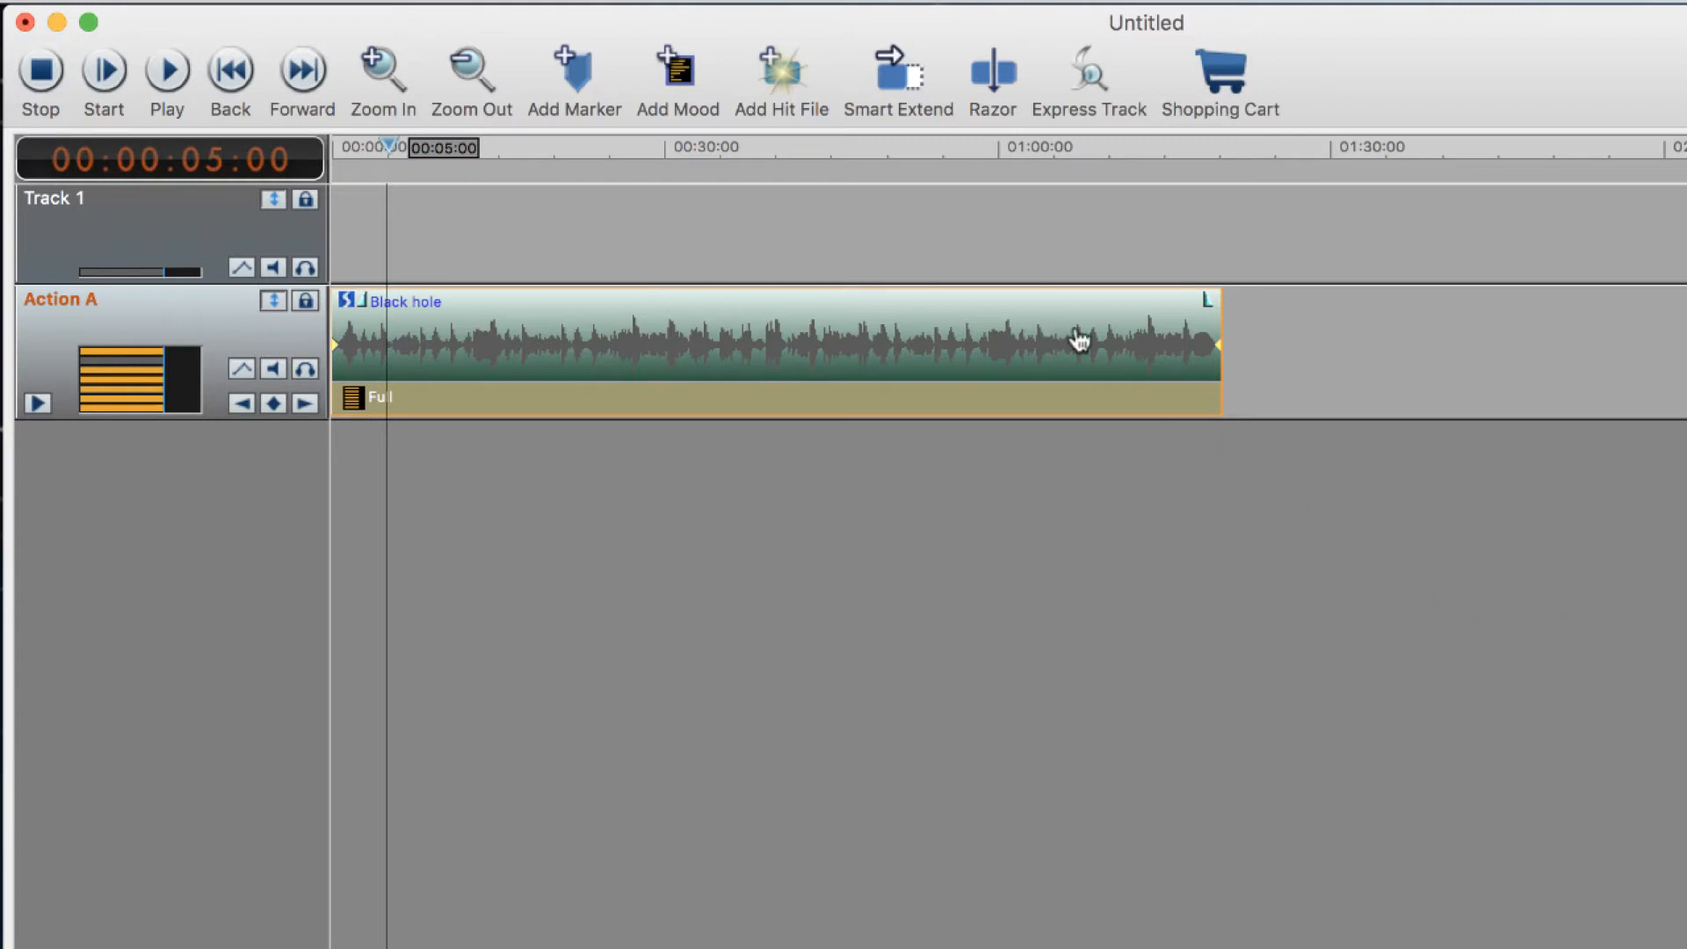
Step: Add one timeline marker at the 5-second playhead position and another at 10 seconds
{"action": "left_click", "coordinate": [575, 67]}
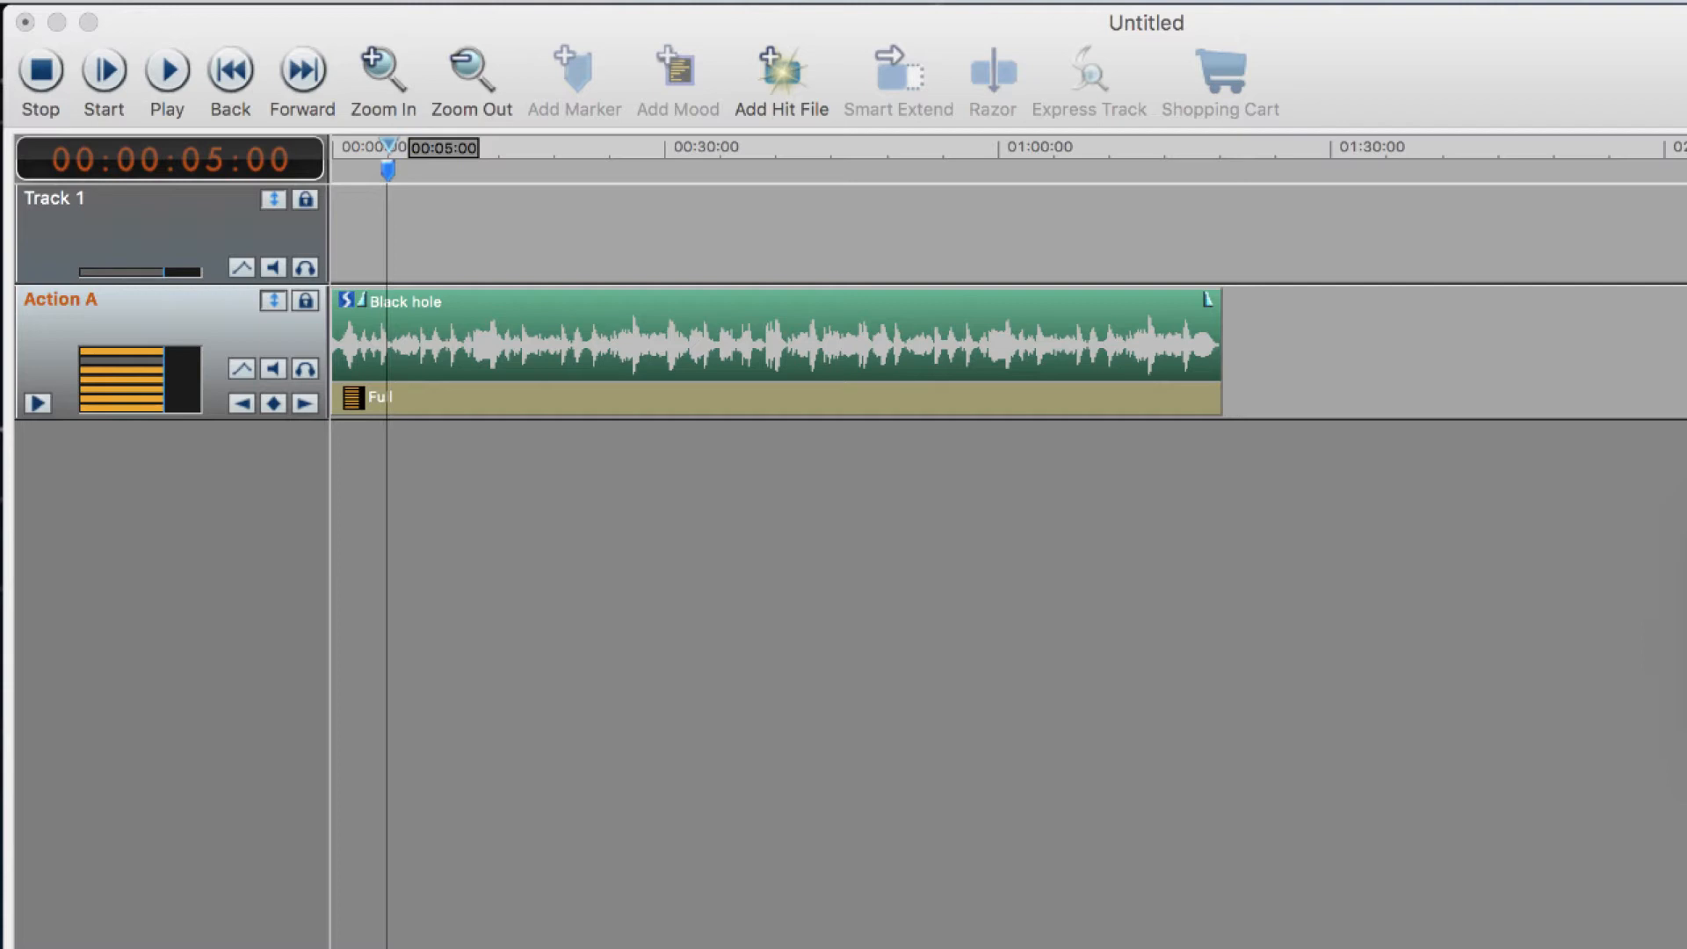
{"action": "left_click", "coordinate": [442, 147]}
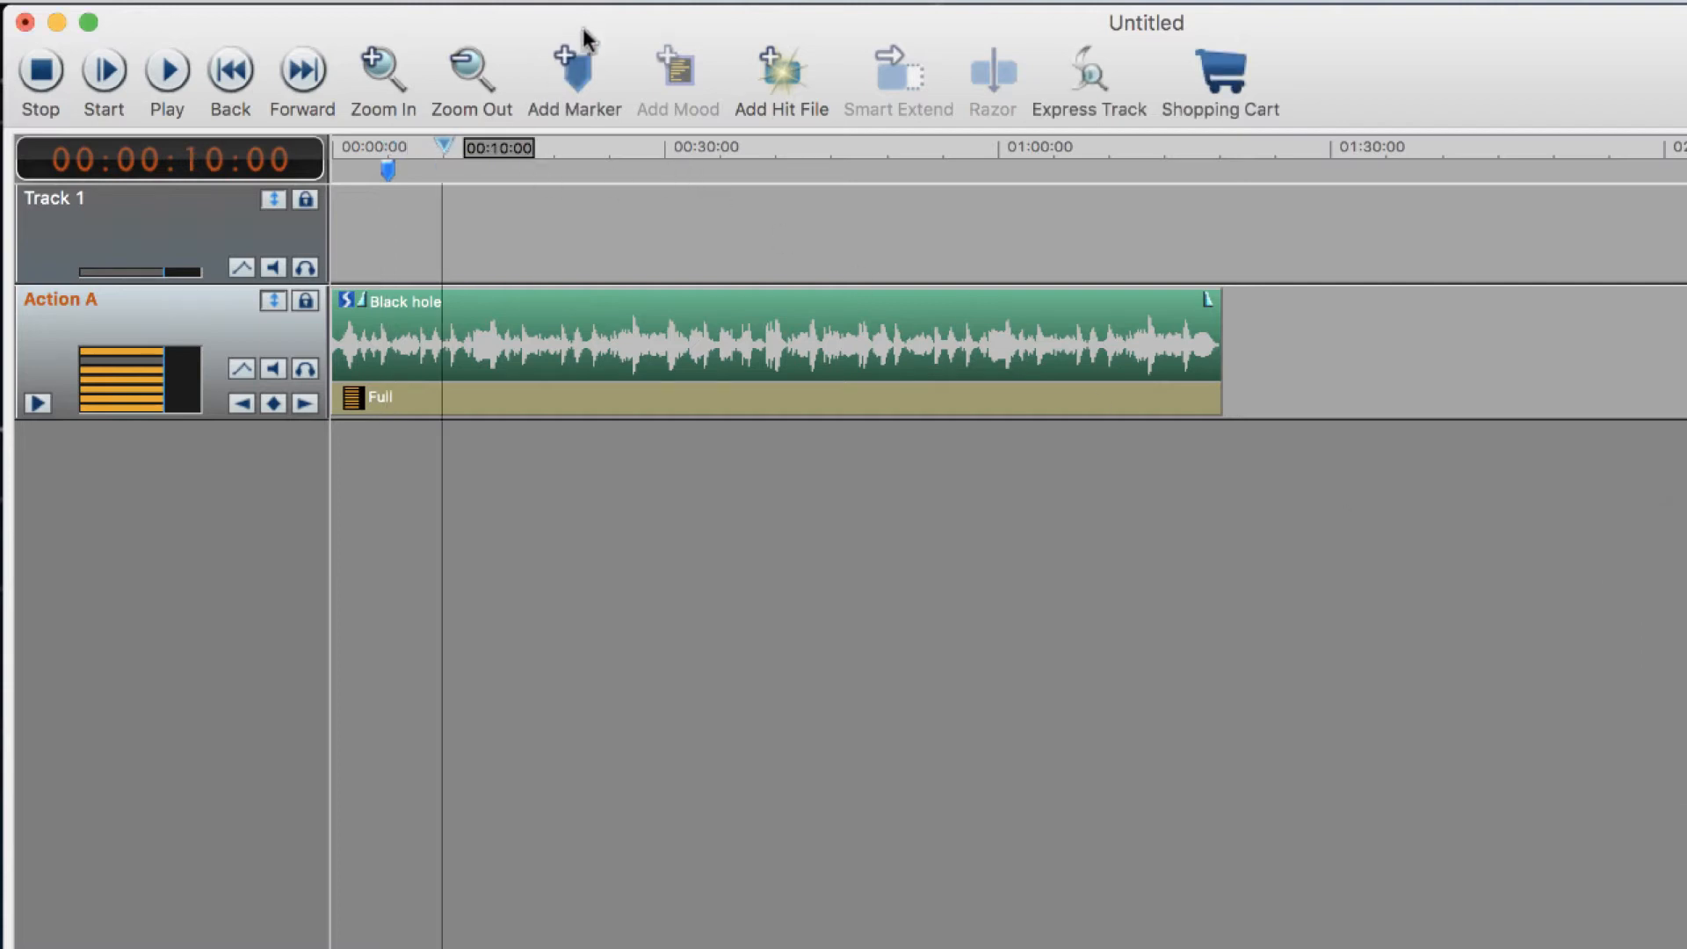
{"action": "left_click", "coordinate": [573, 70]}
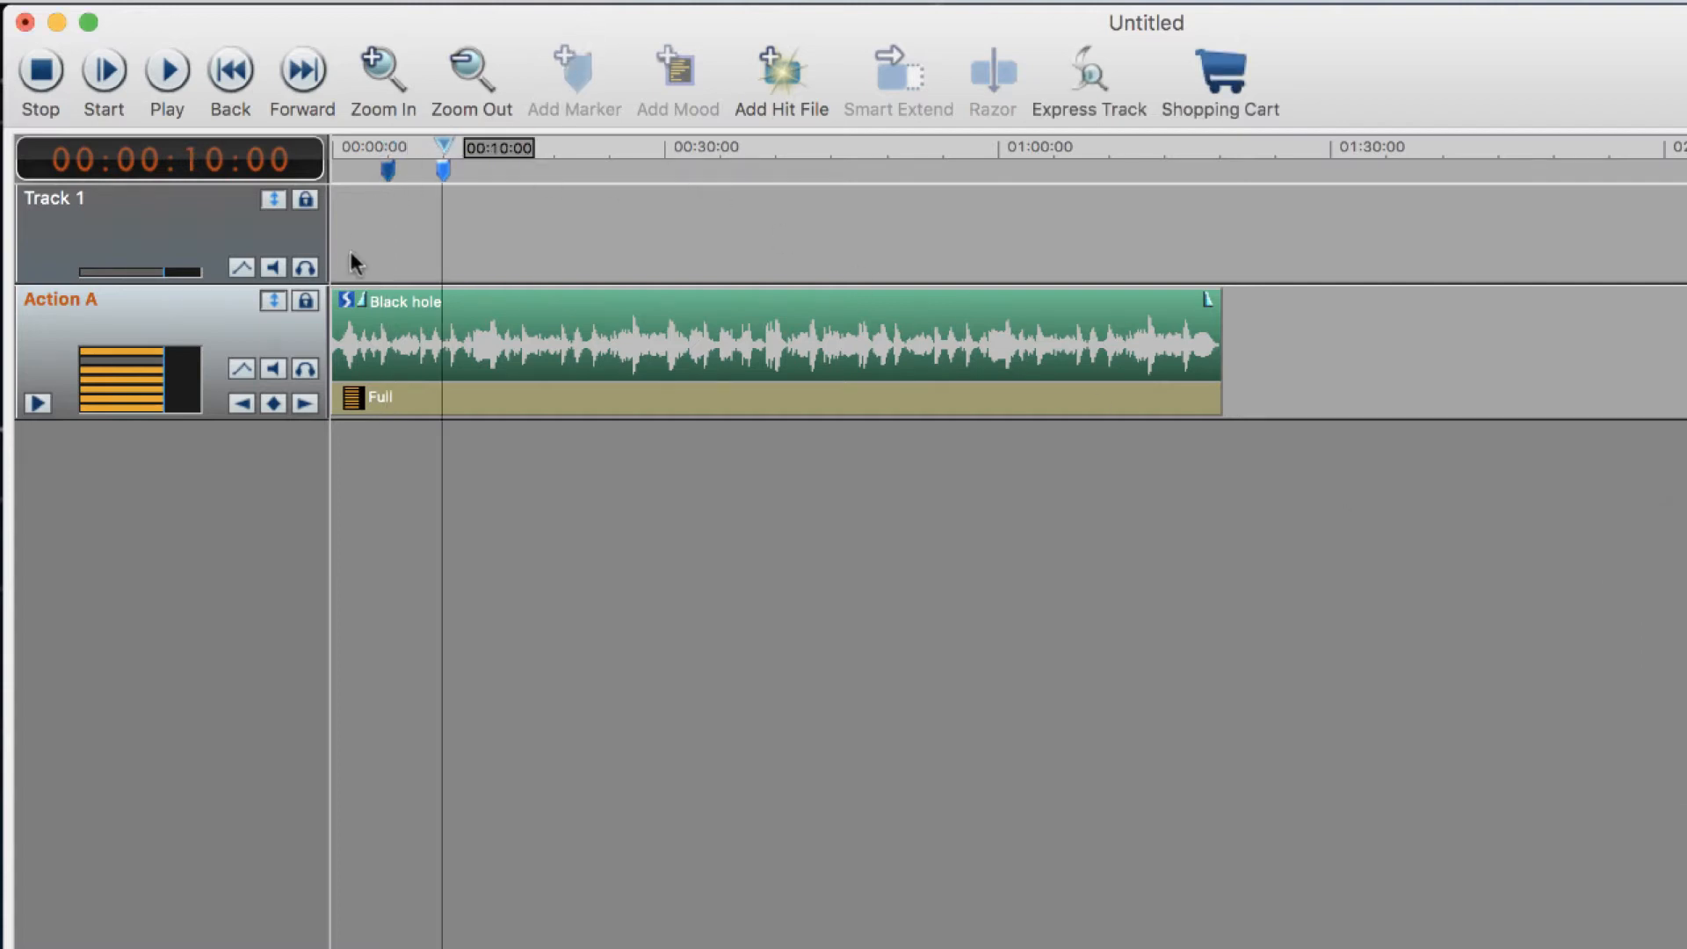
Step: Return the playhead to the timeline start and play the Action A clip until just past the 10-second marker
{"action": "left_click", "coordinate": [339, 146]}
{"action": "left_click", "coordinate": [333, 146]}
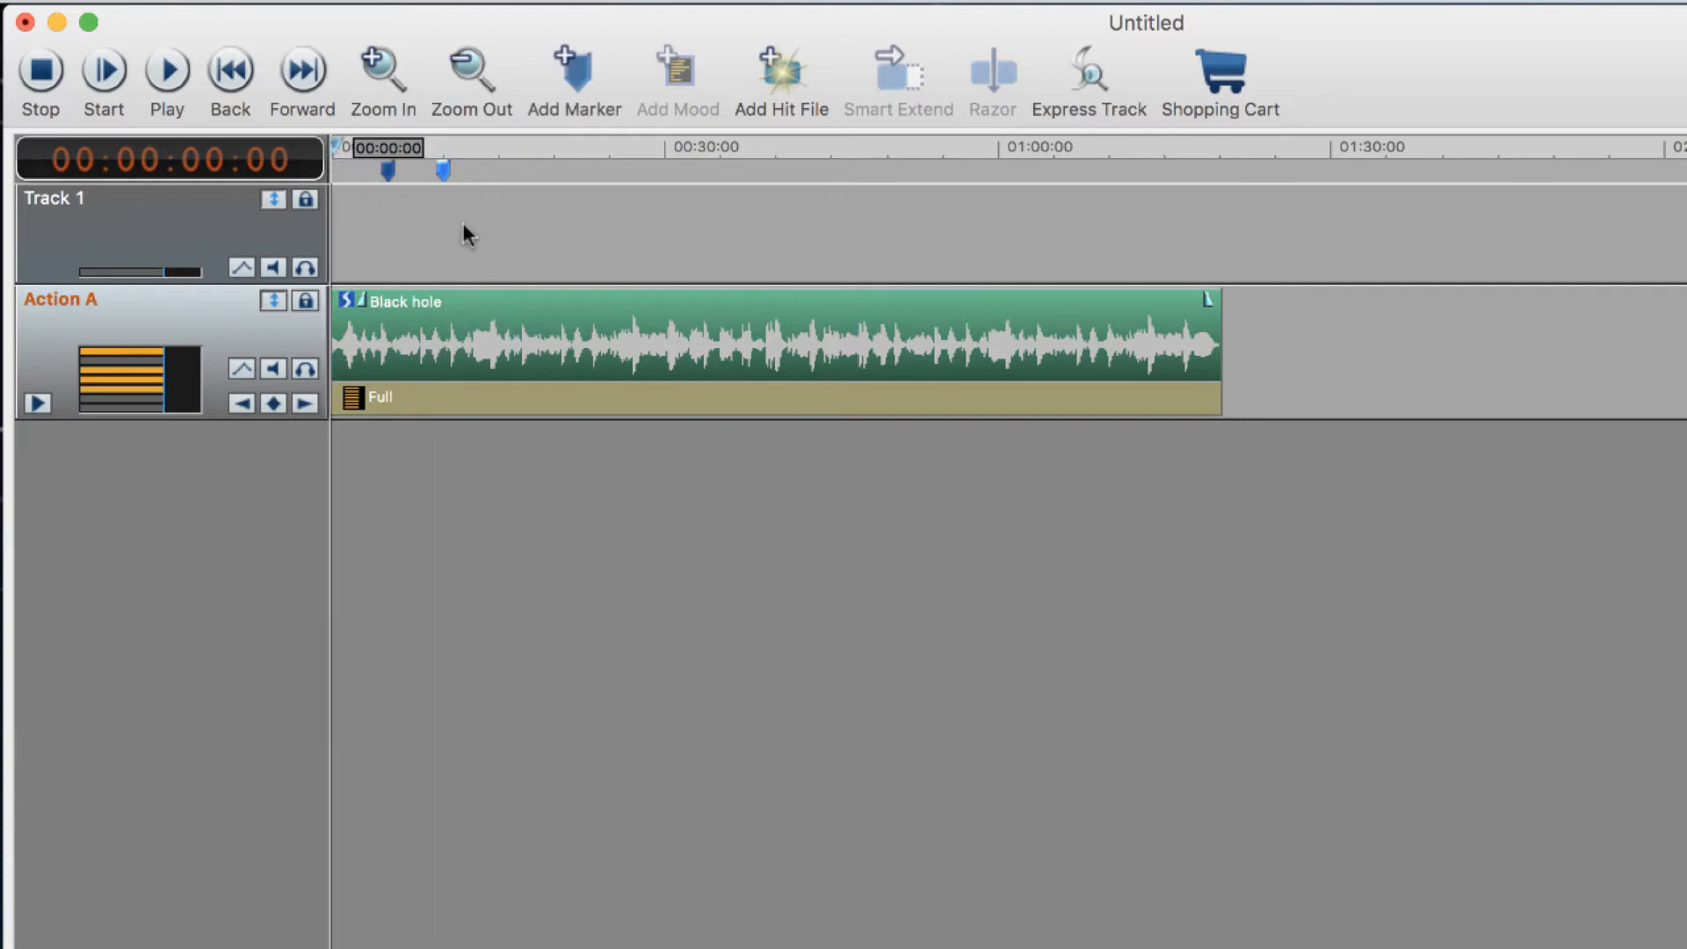
{"action": "key", "text": "space"}
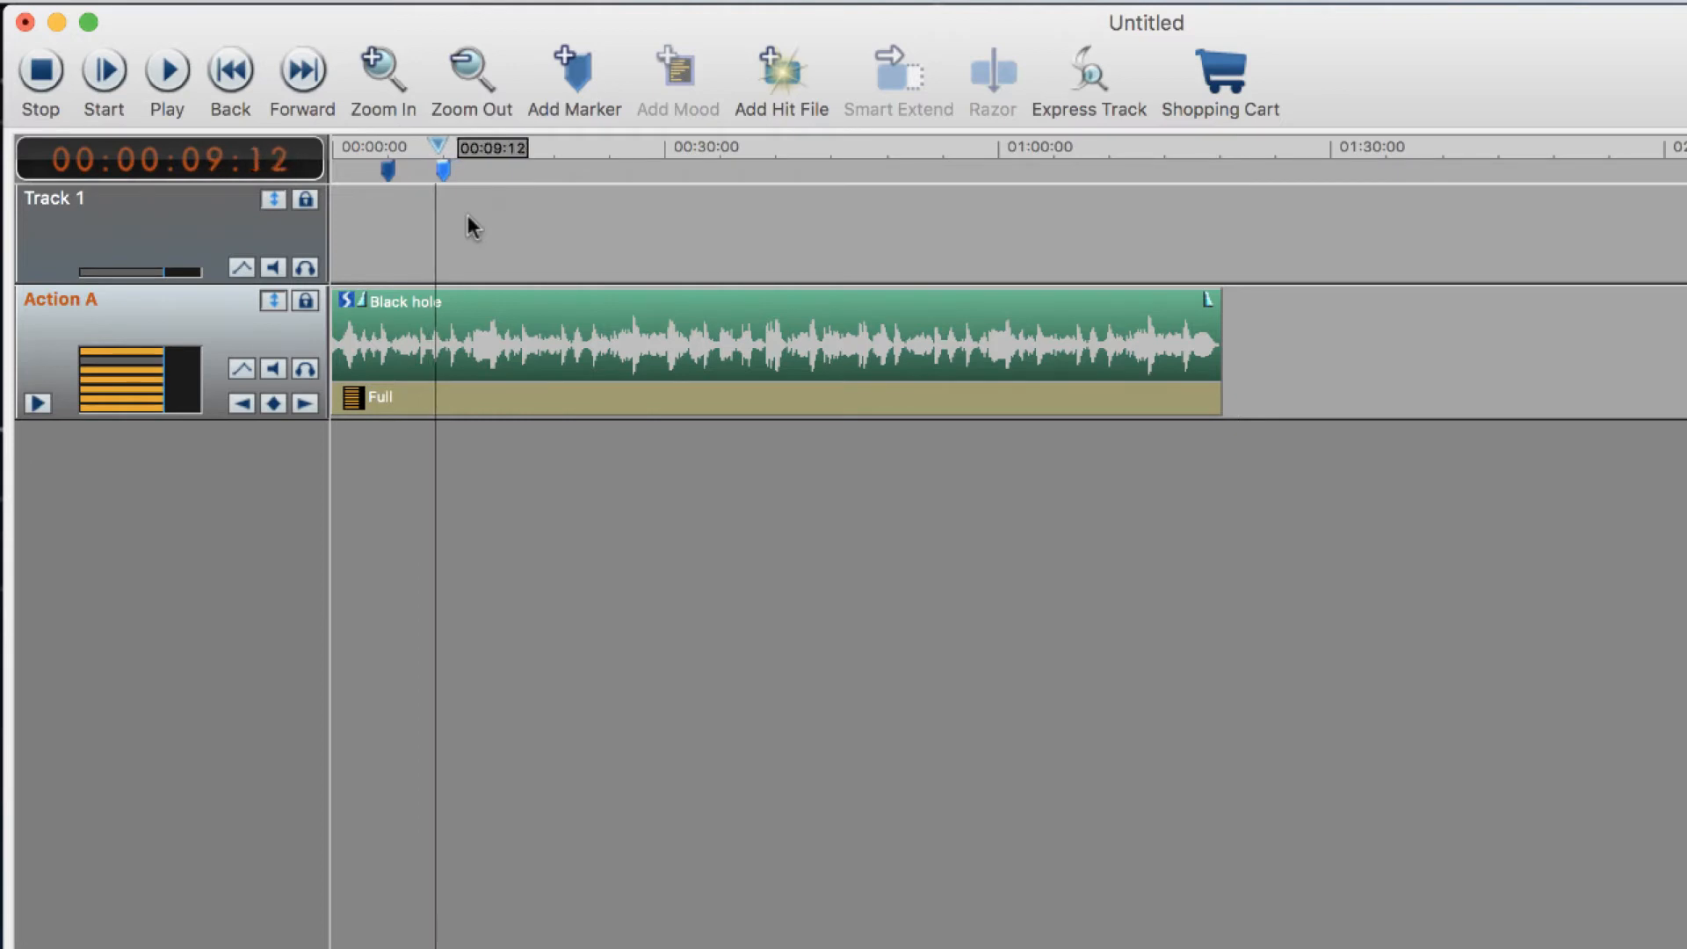
{"action": "key", "text": "space"}
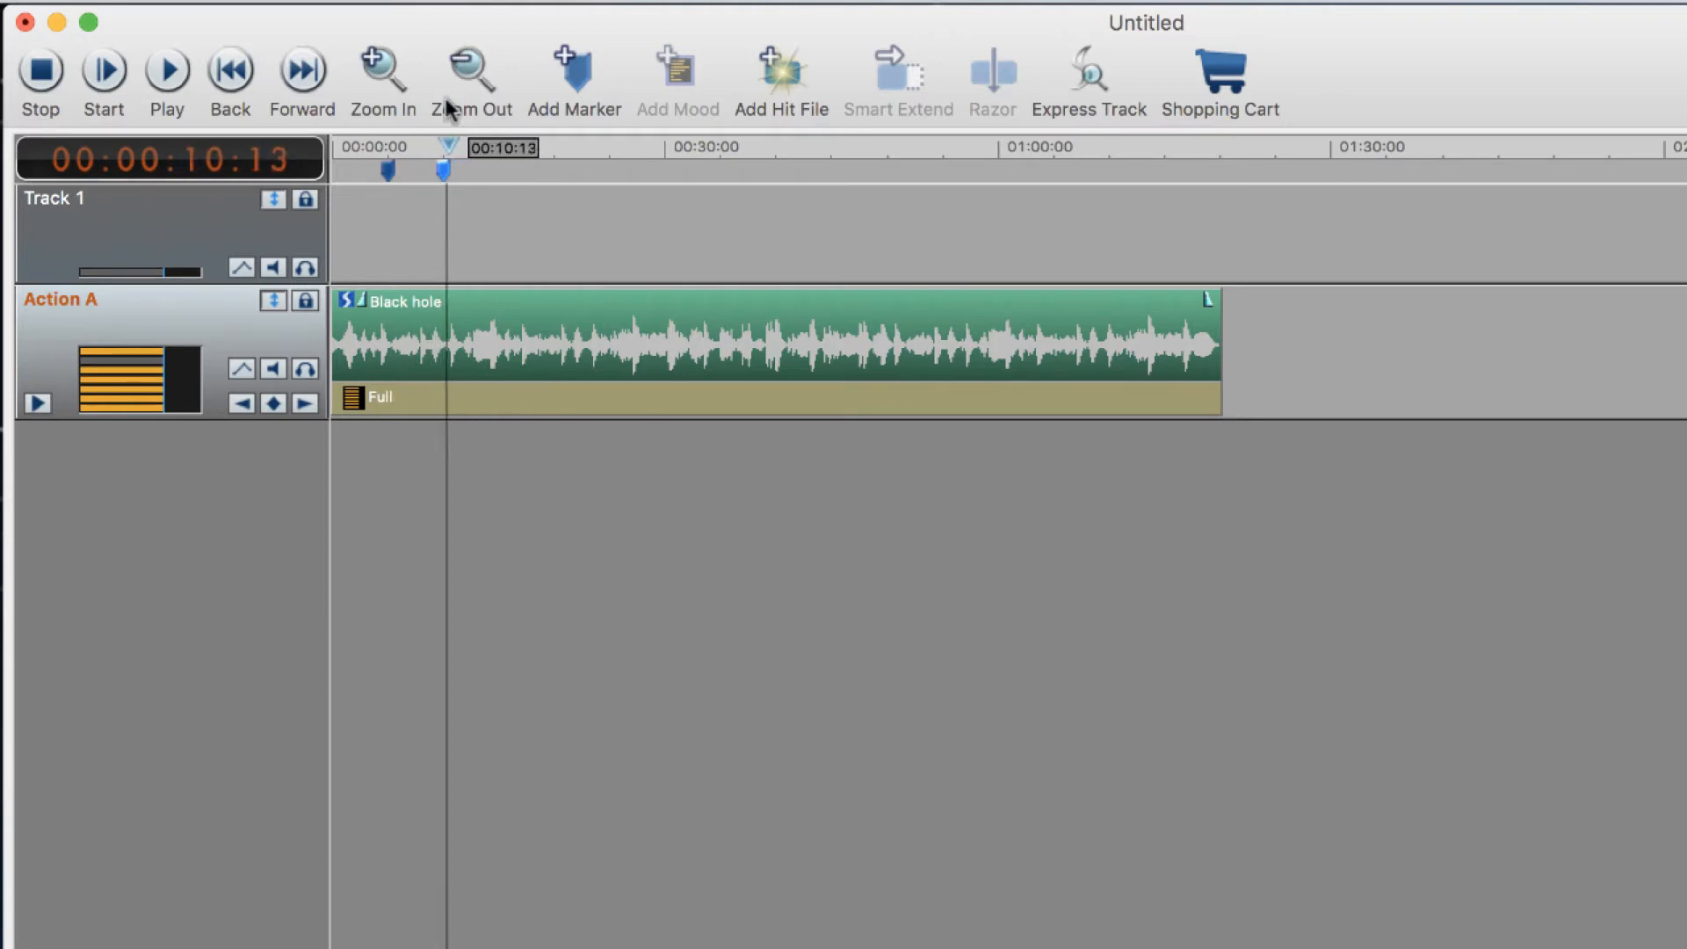
Step: Add a mood change to the Action A clip at the 5-second marker and another at the 10-second marker
{"action": "left_click_drag", "start_coordinate": [449, 148], "coordinate": [392, 151]}
{"action": "left_click", "coordinate": [390, 172]}
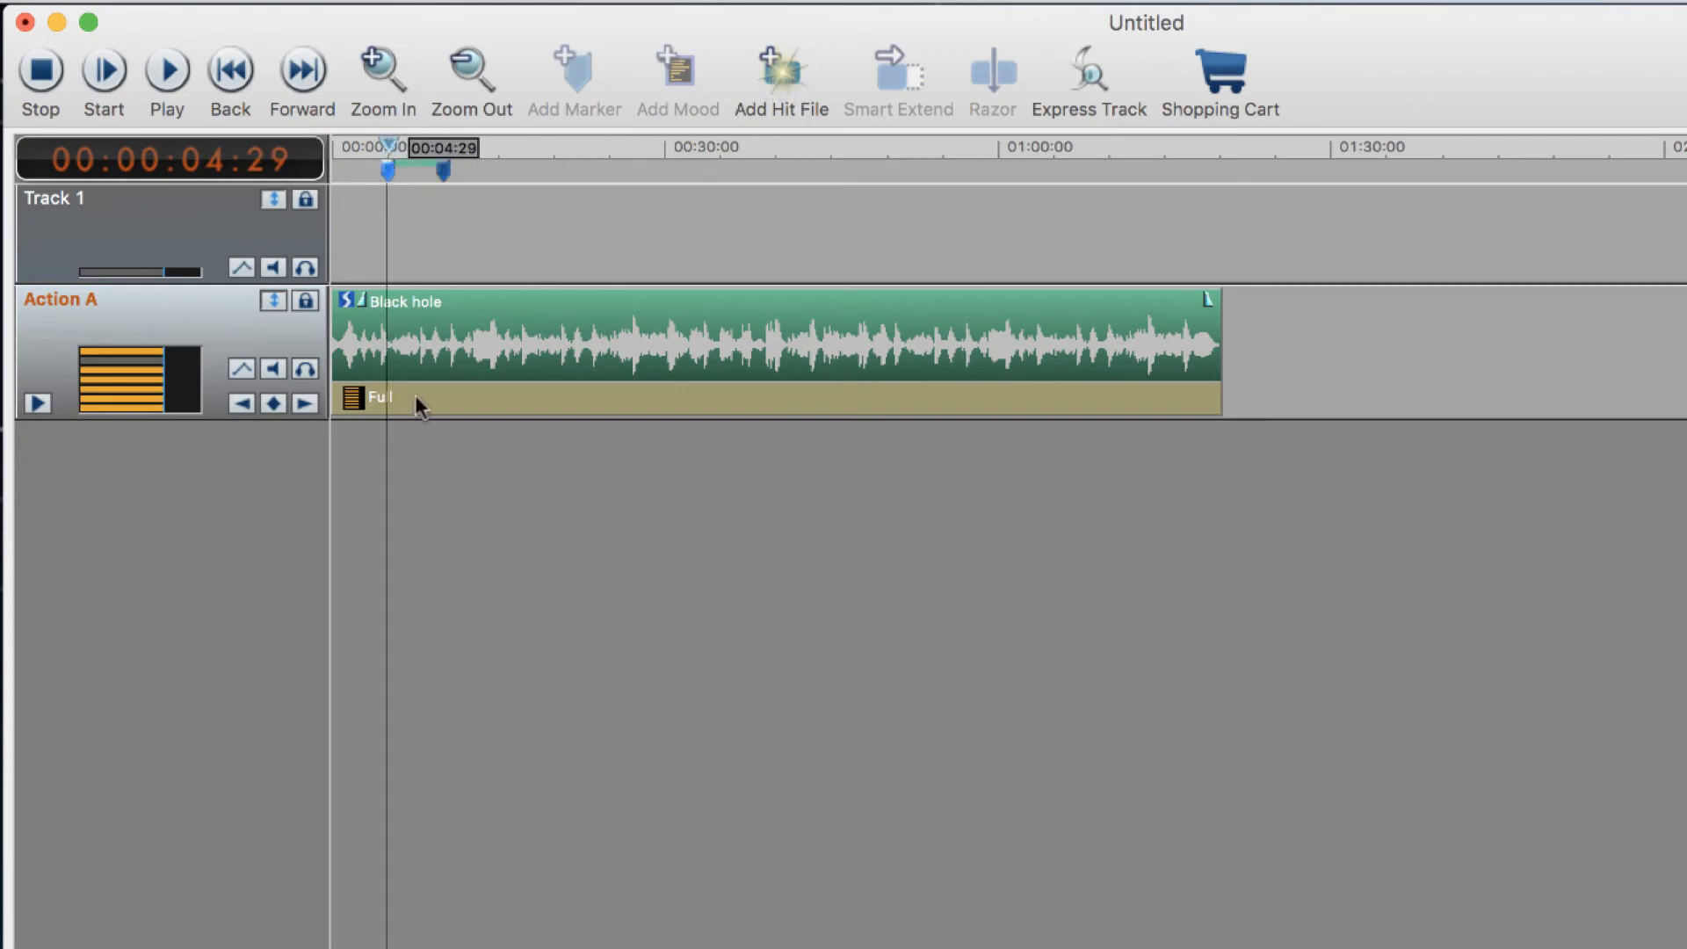
{"action": "left_click", "coordinate": [418, 367]}
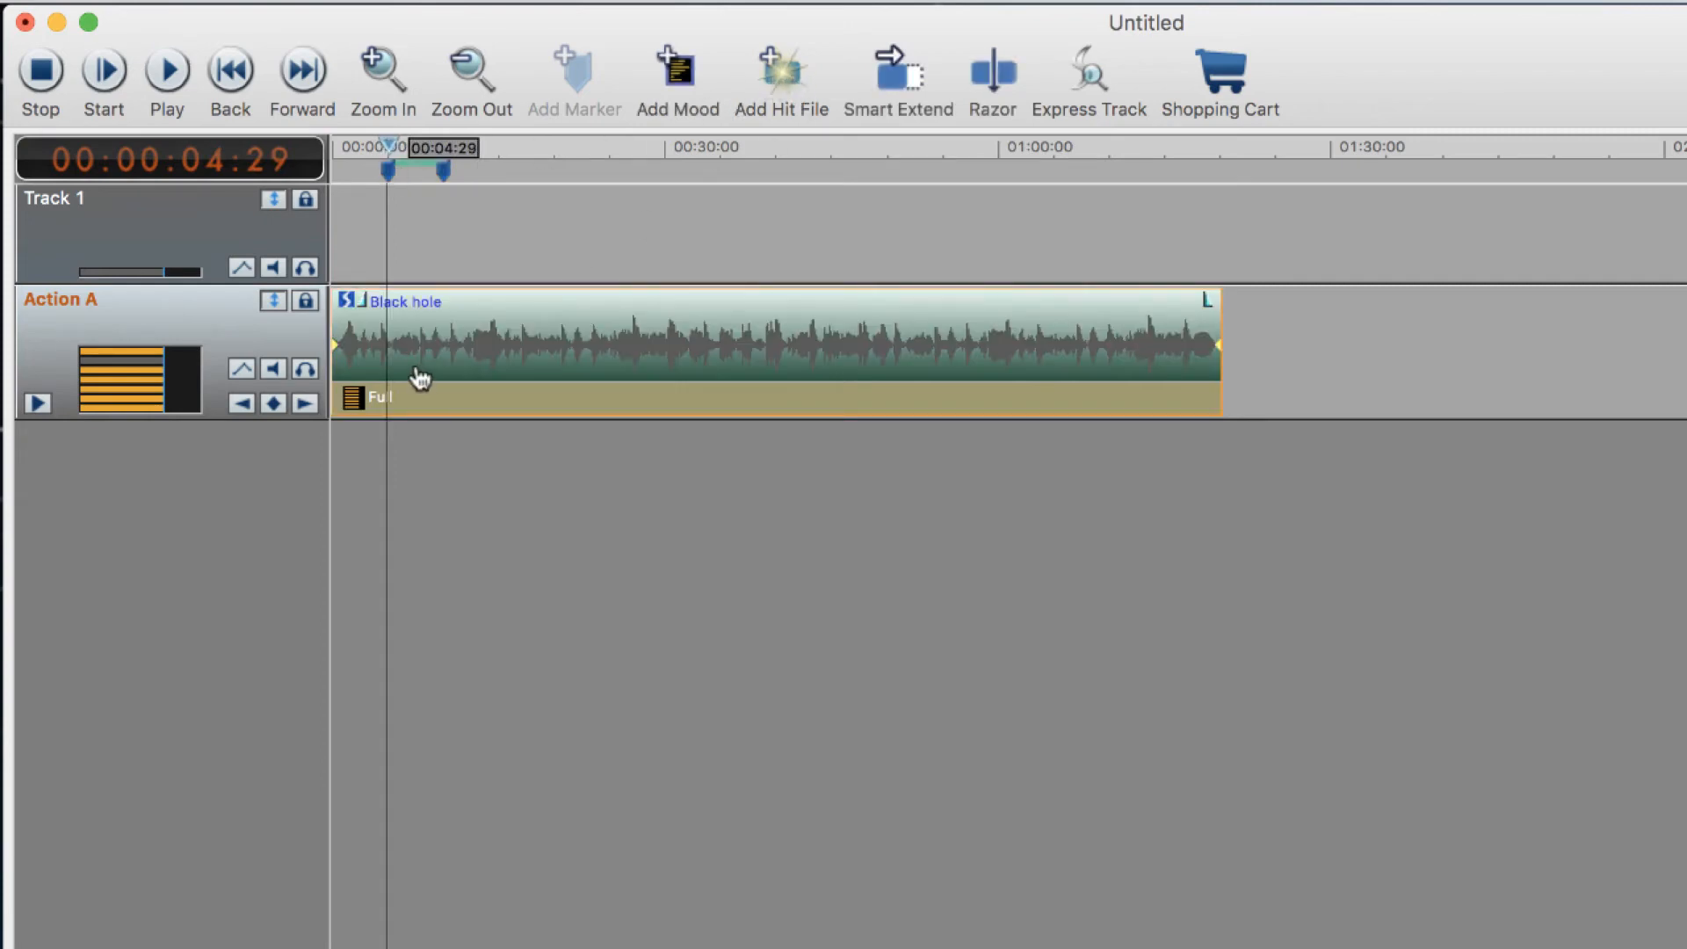
{"action": "left_click", "coordinate": [679, 71]}
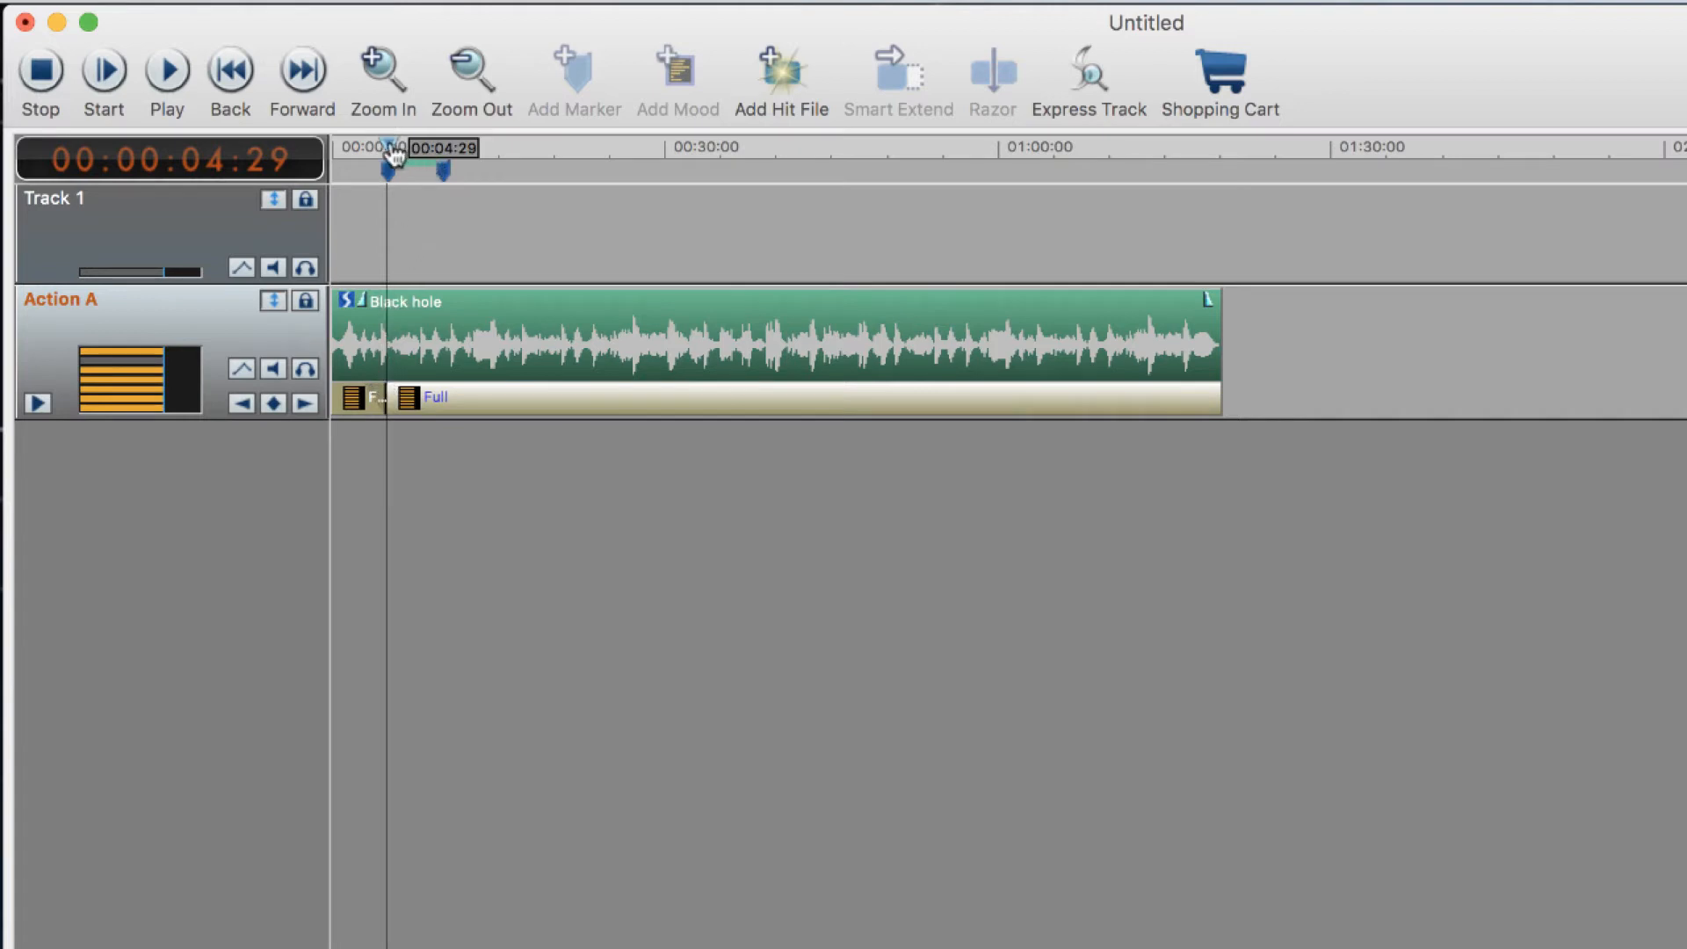
{"action": "left_click_drag", "start_coordinate": [389, 151], "coordinate": [446, 156]}
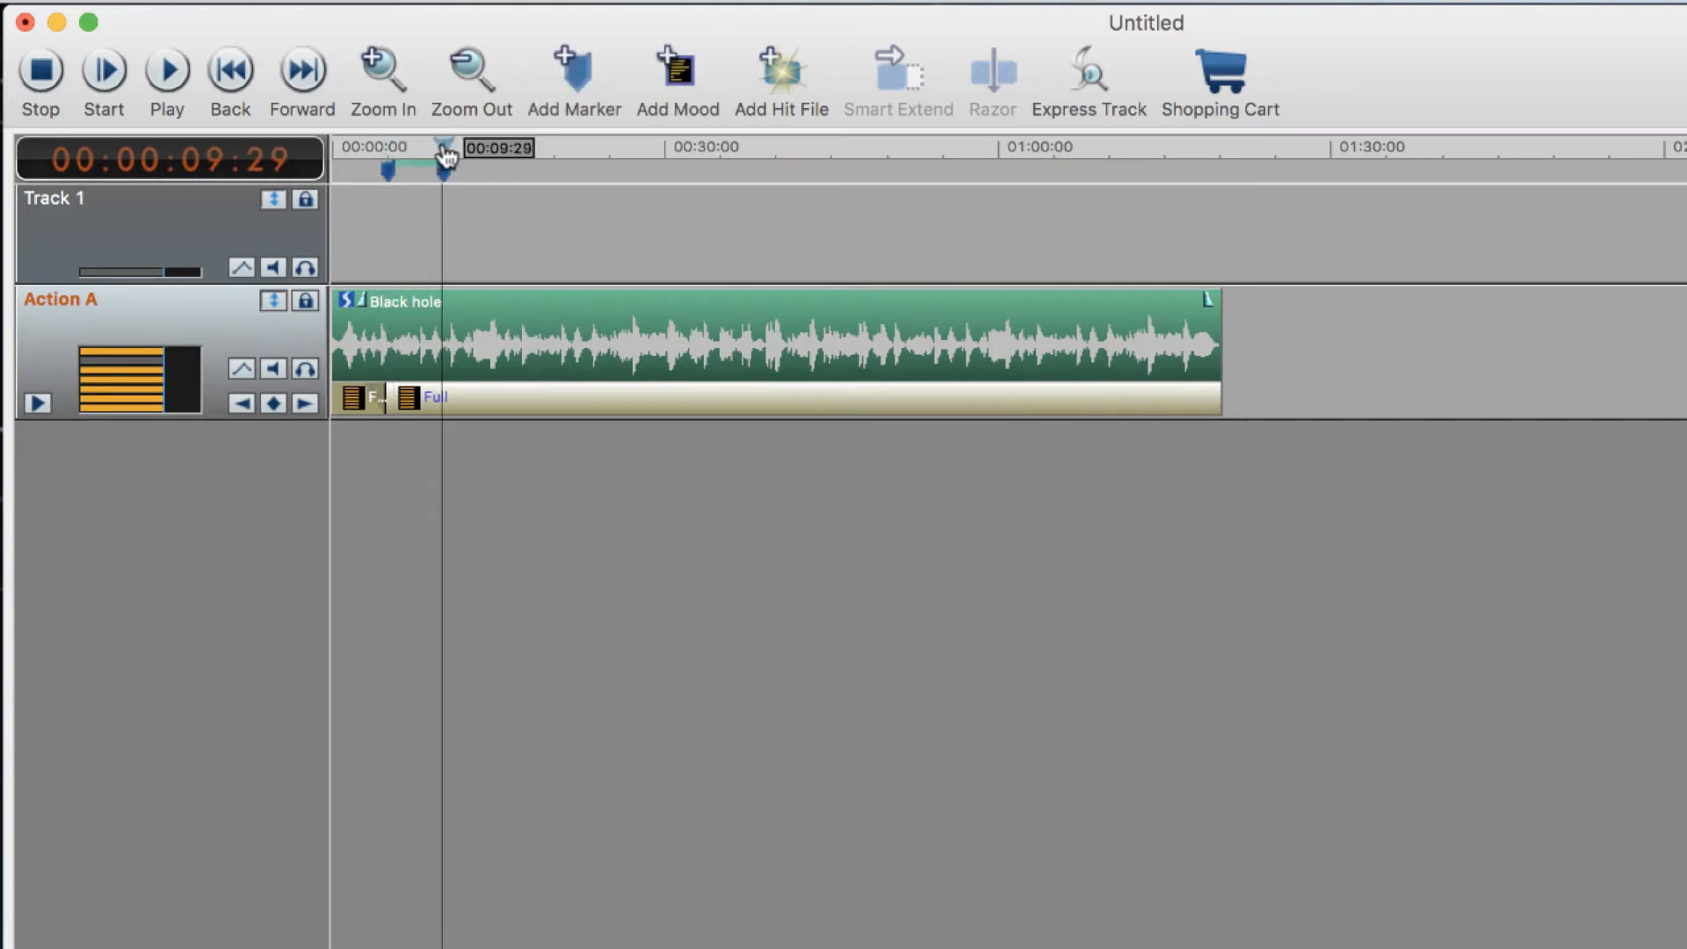
{"action": "left_click", "coordinate": [682, 75]}
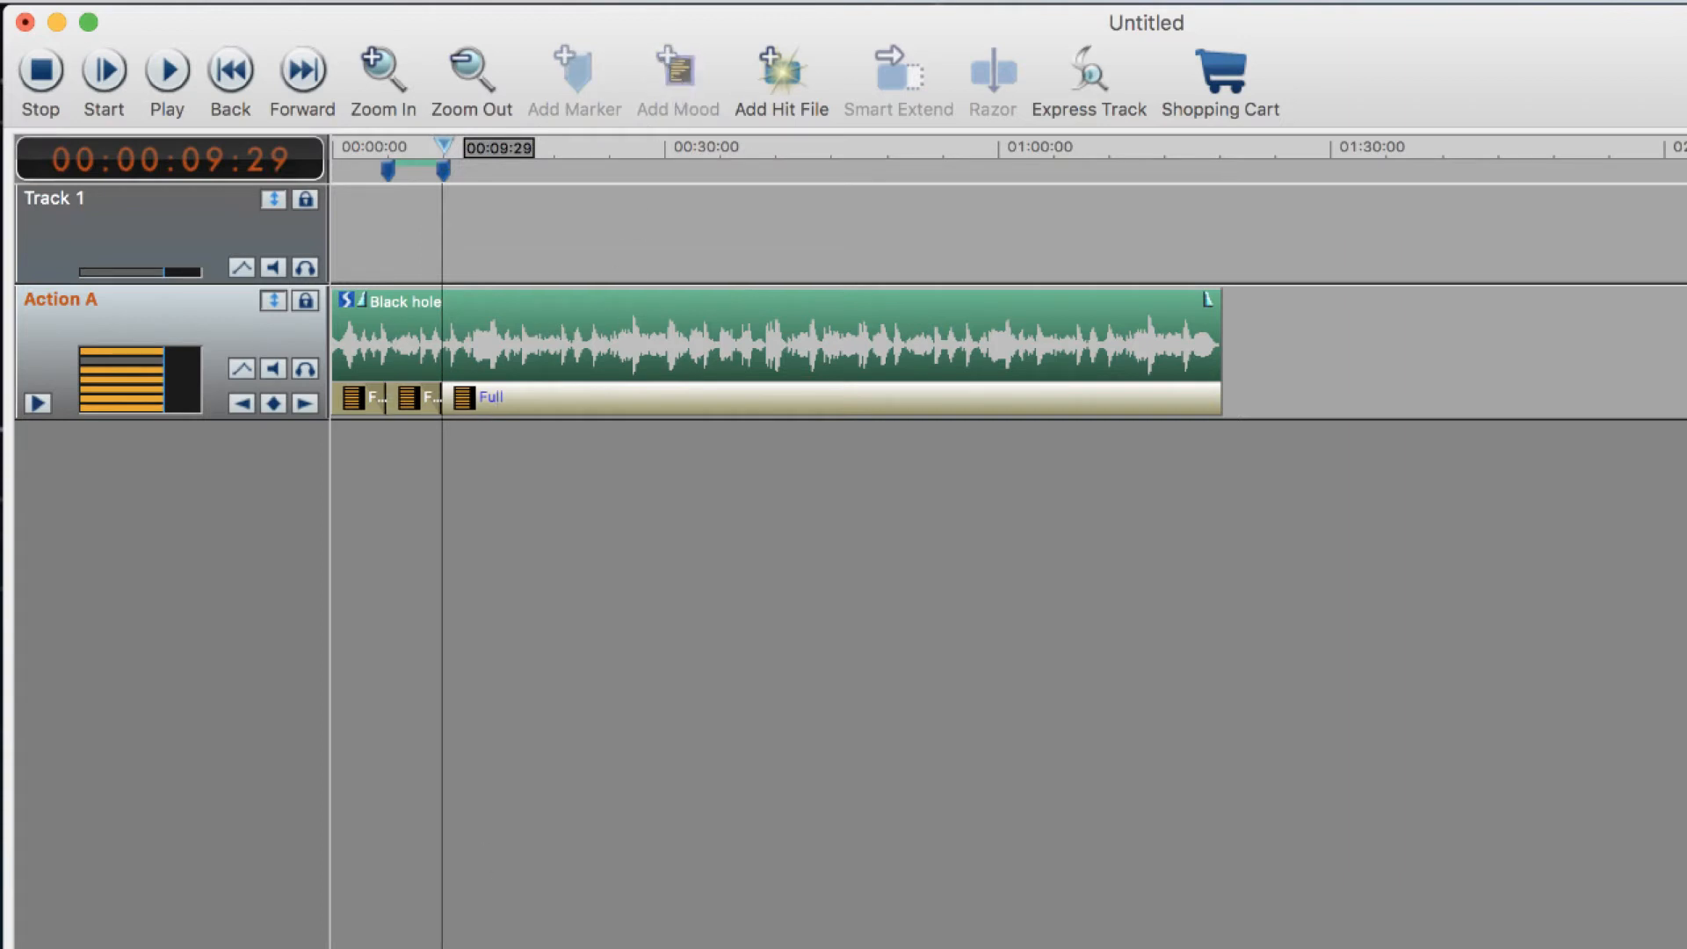
Step: Zoom in on the beginning of the Action A clip and examine its three mood segments one after another
{"action": "key", "text": "super+equal"}
{"action": "key", "text": "super+equal"}
{"action": "key", "text": "super+equal"}
{"action": "key", "text": "super+equal"}
{"action": "key", "text": "super+equal"}
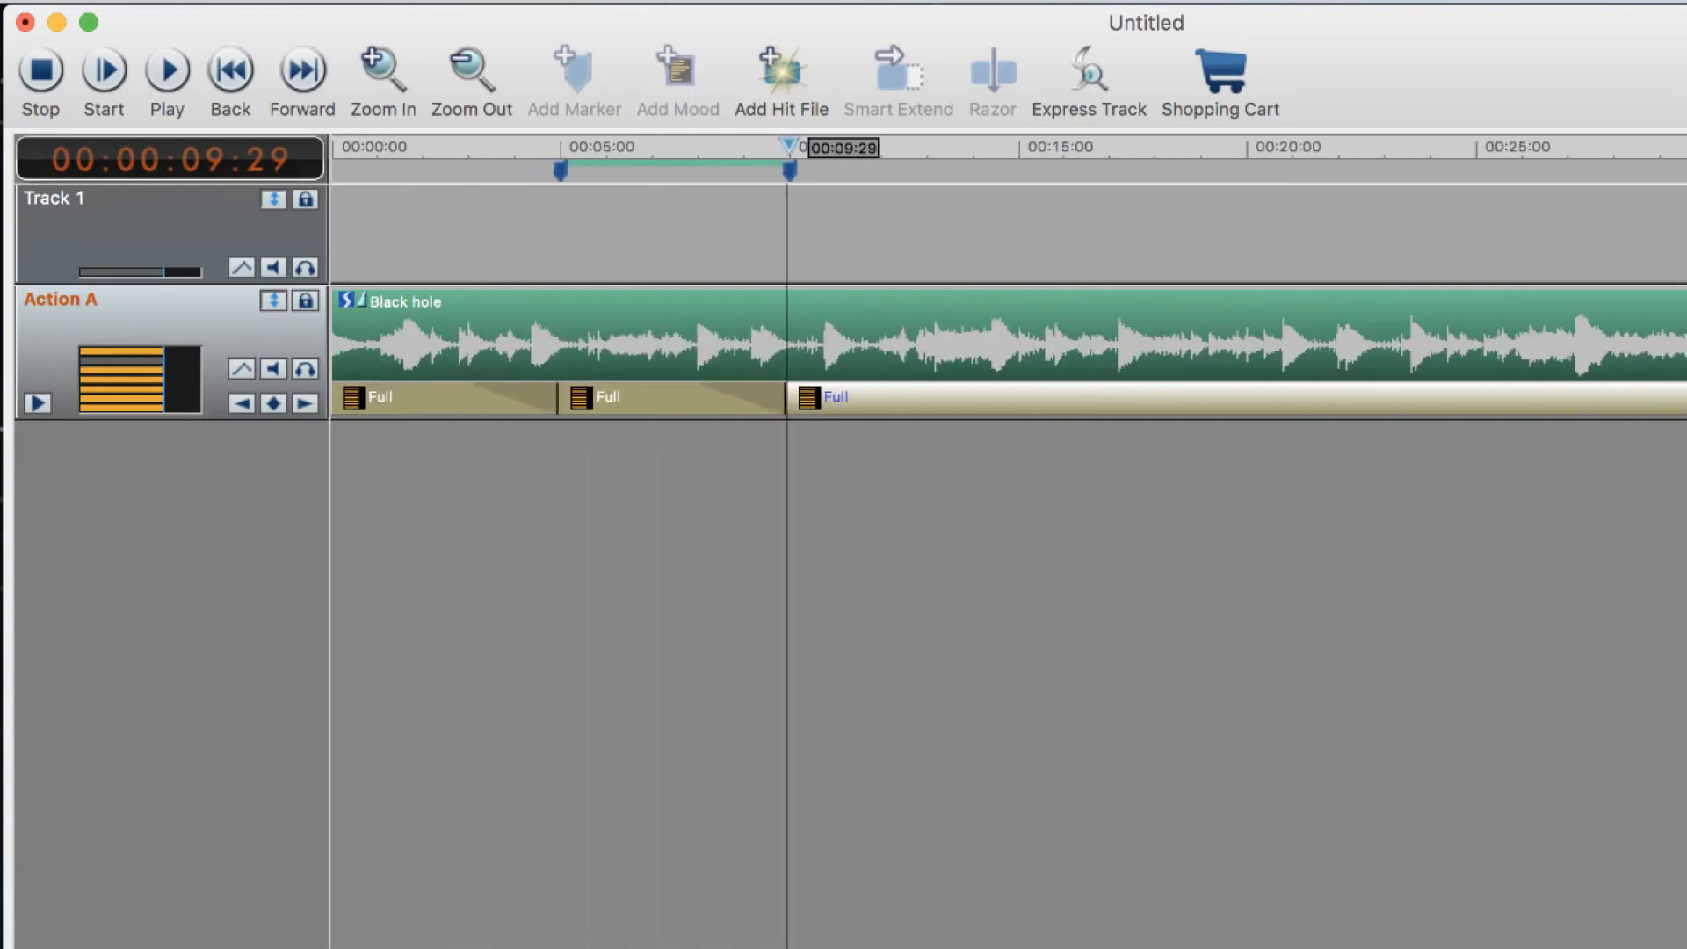
{"action": "left_click", "coordinate": [394, 151]}
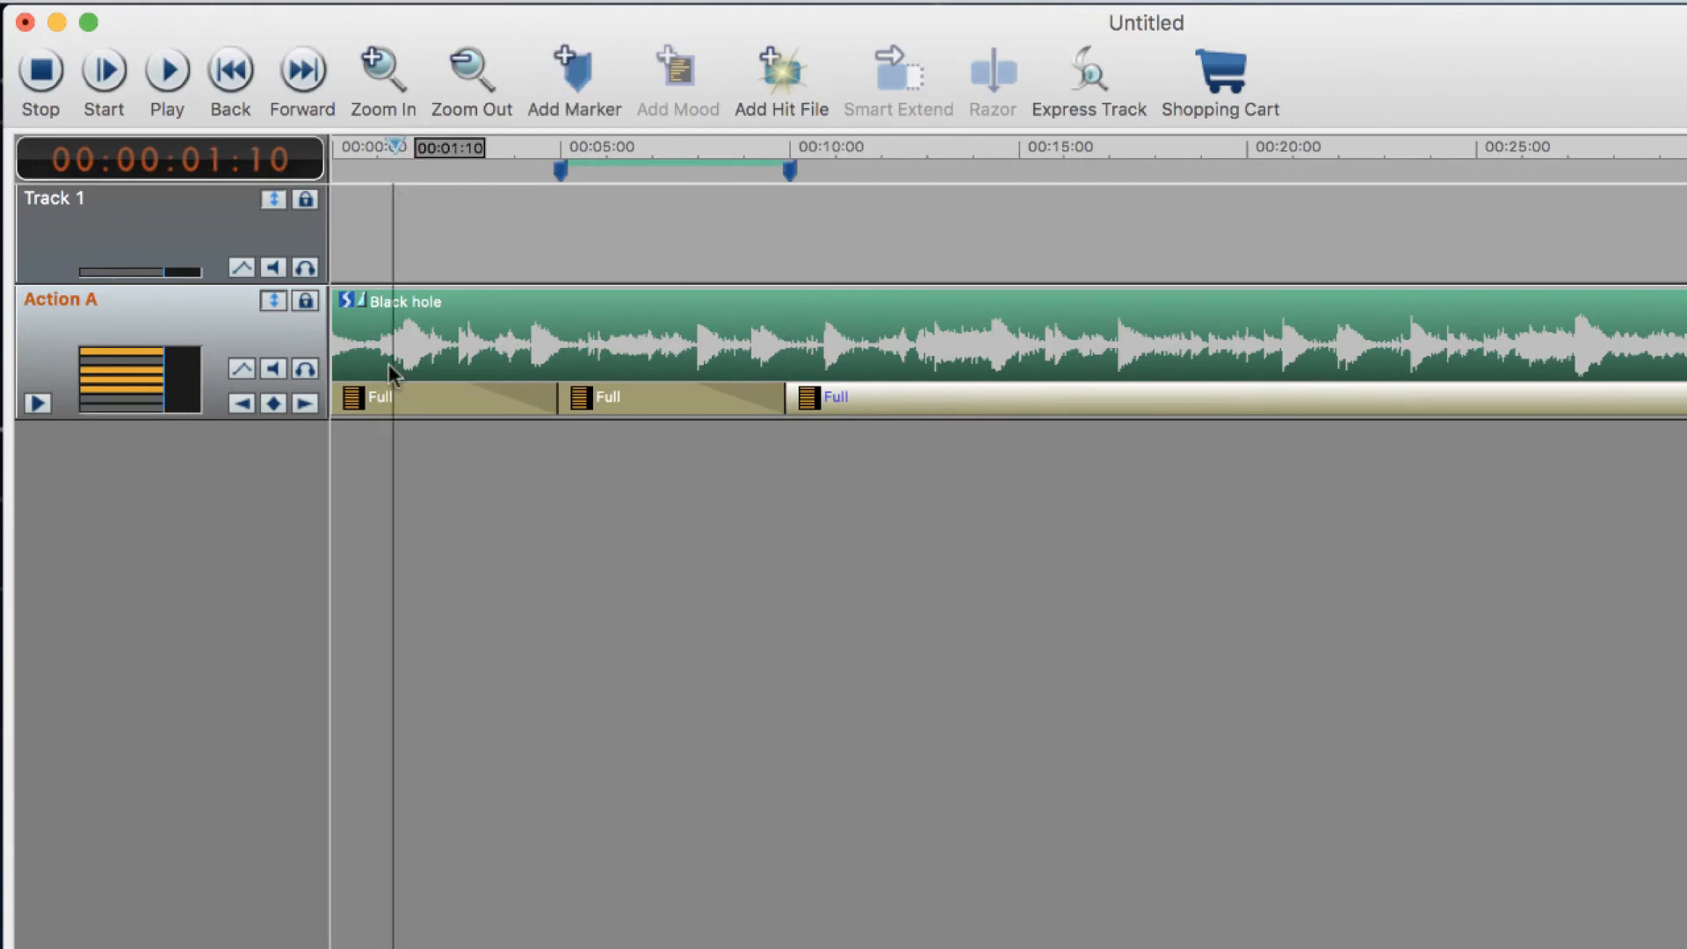
{"action": "left_click", "coordinate": [410, 402]}
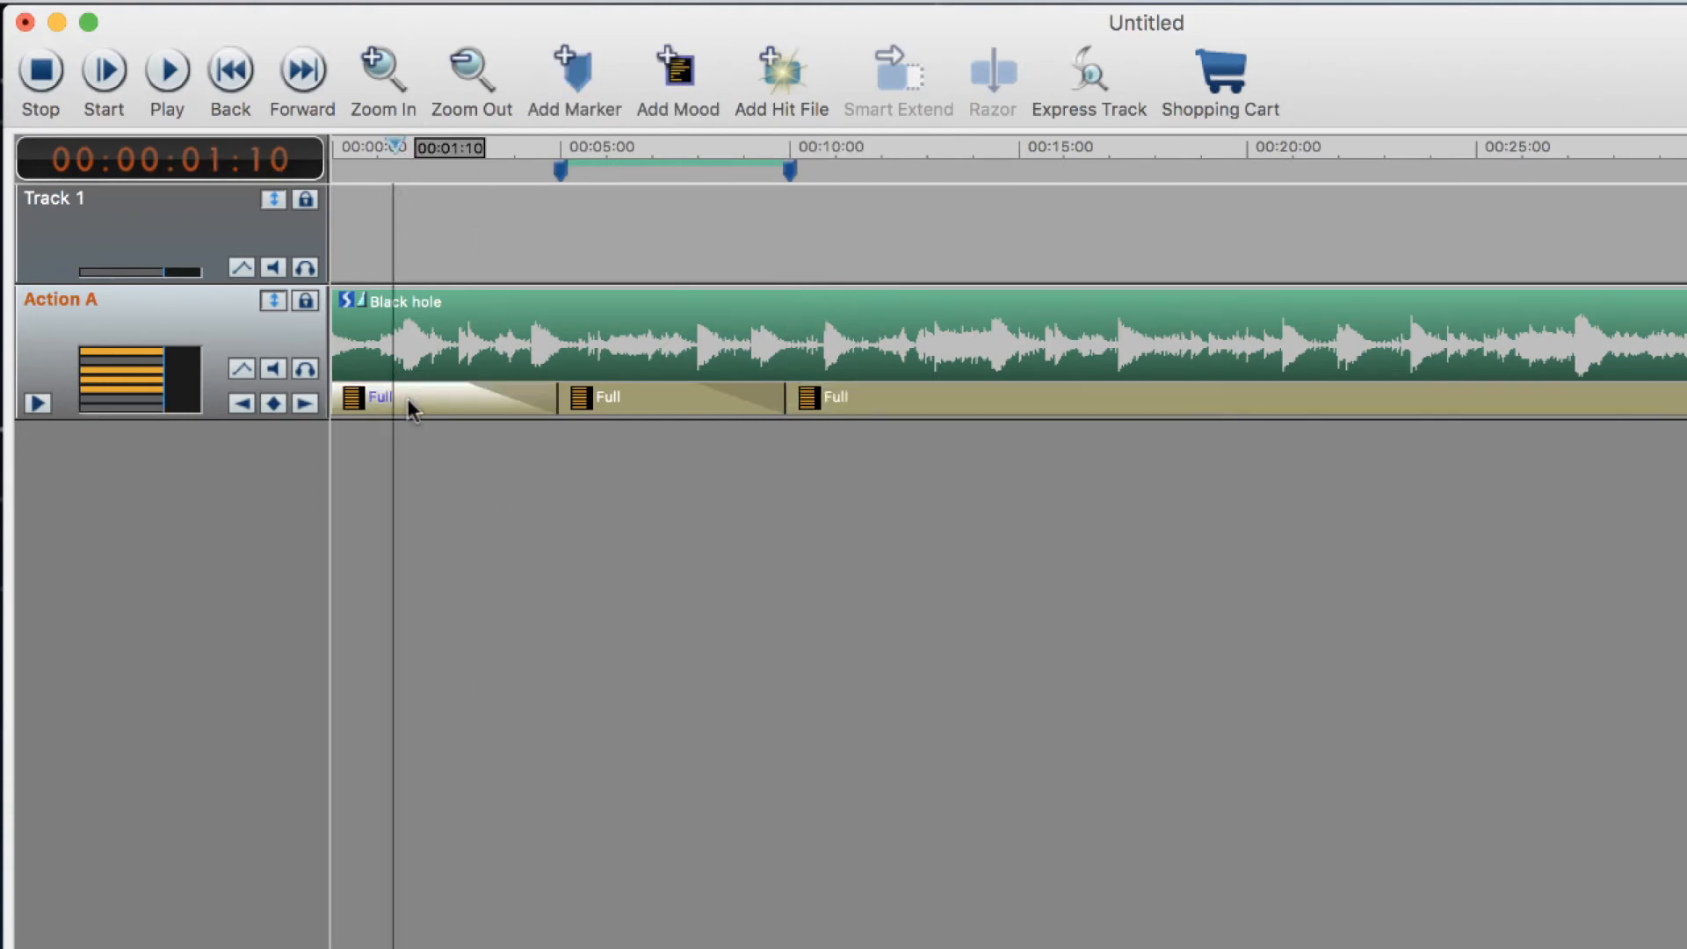
{"action": "left_click", "coordinate": [674, 400]}
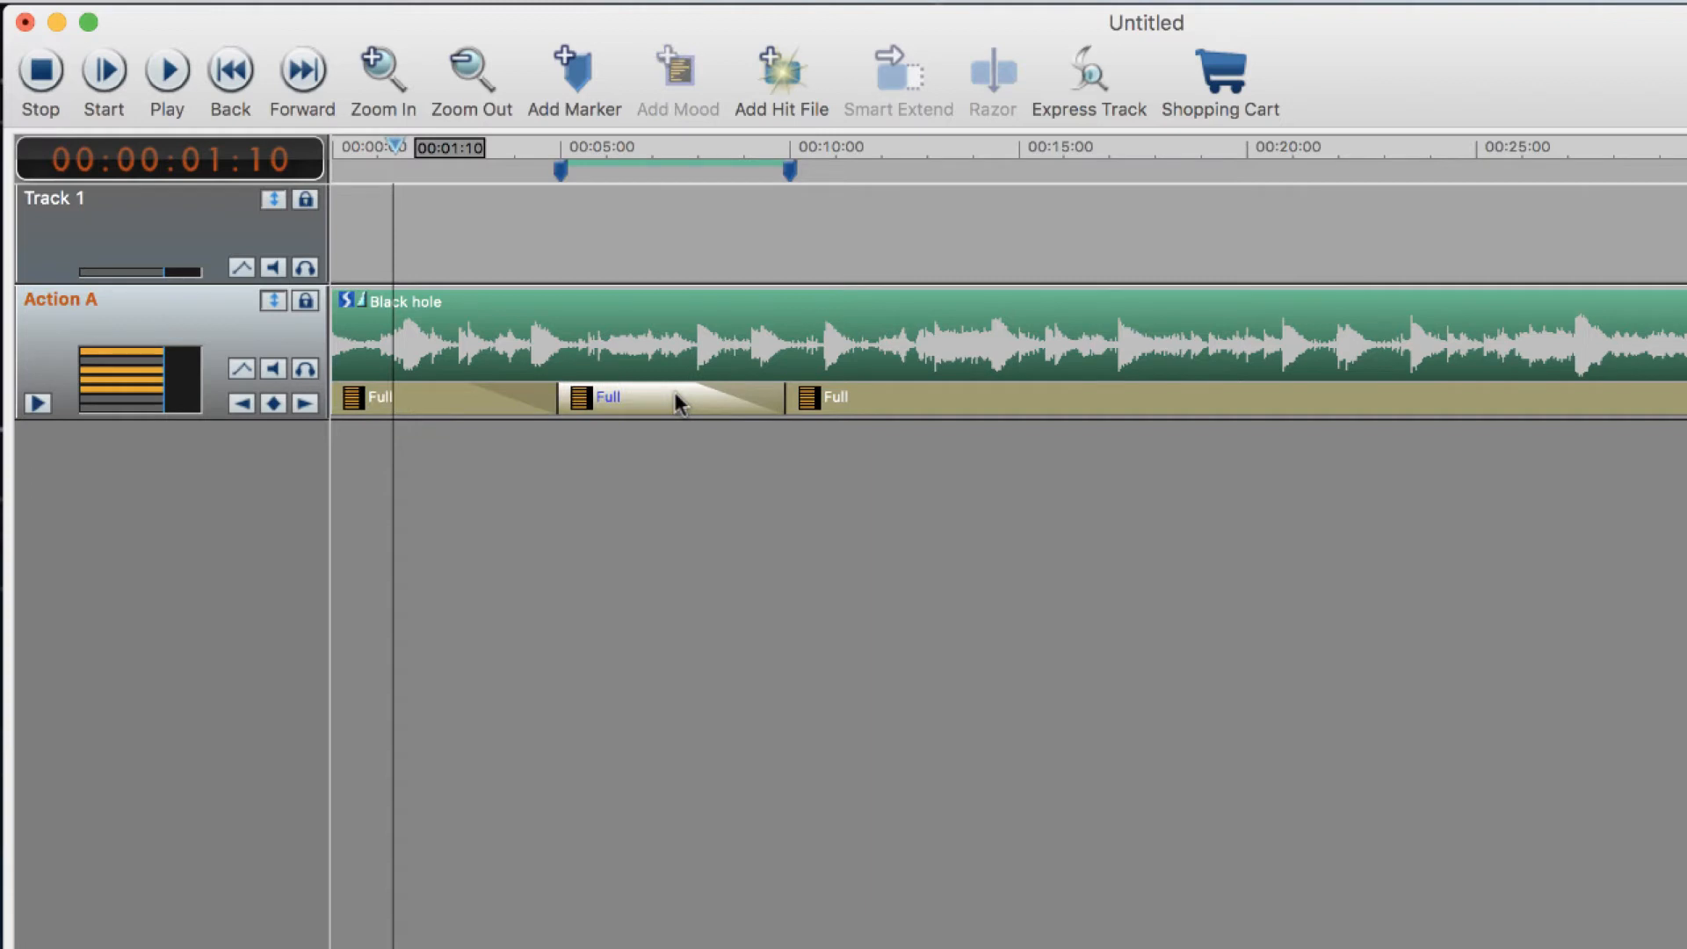
{"action": "left_click", "coordinate": [914, 400]}
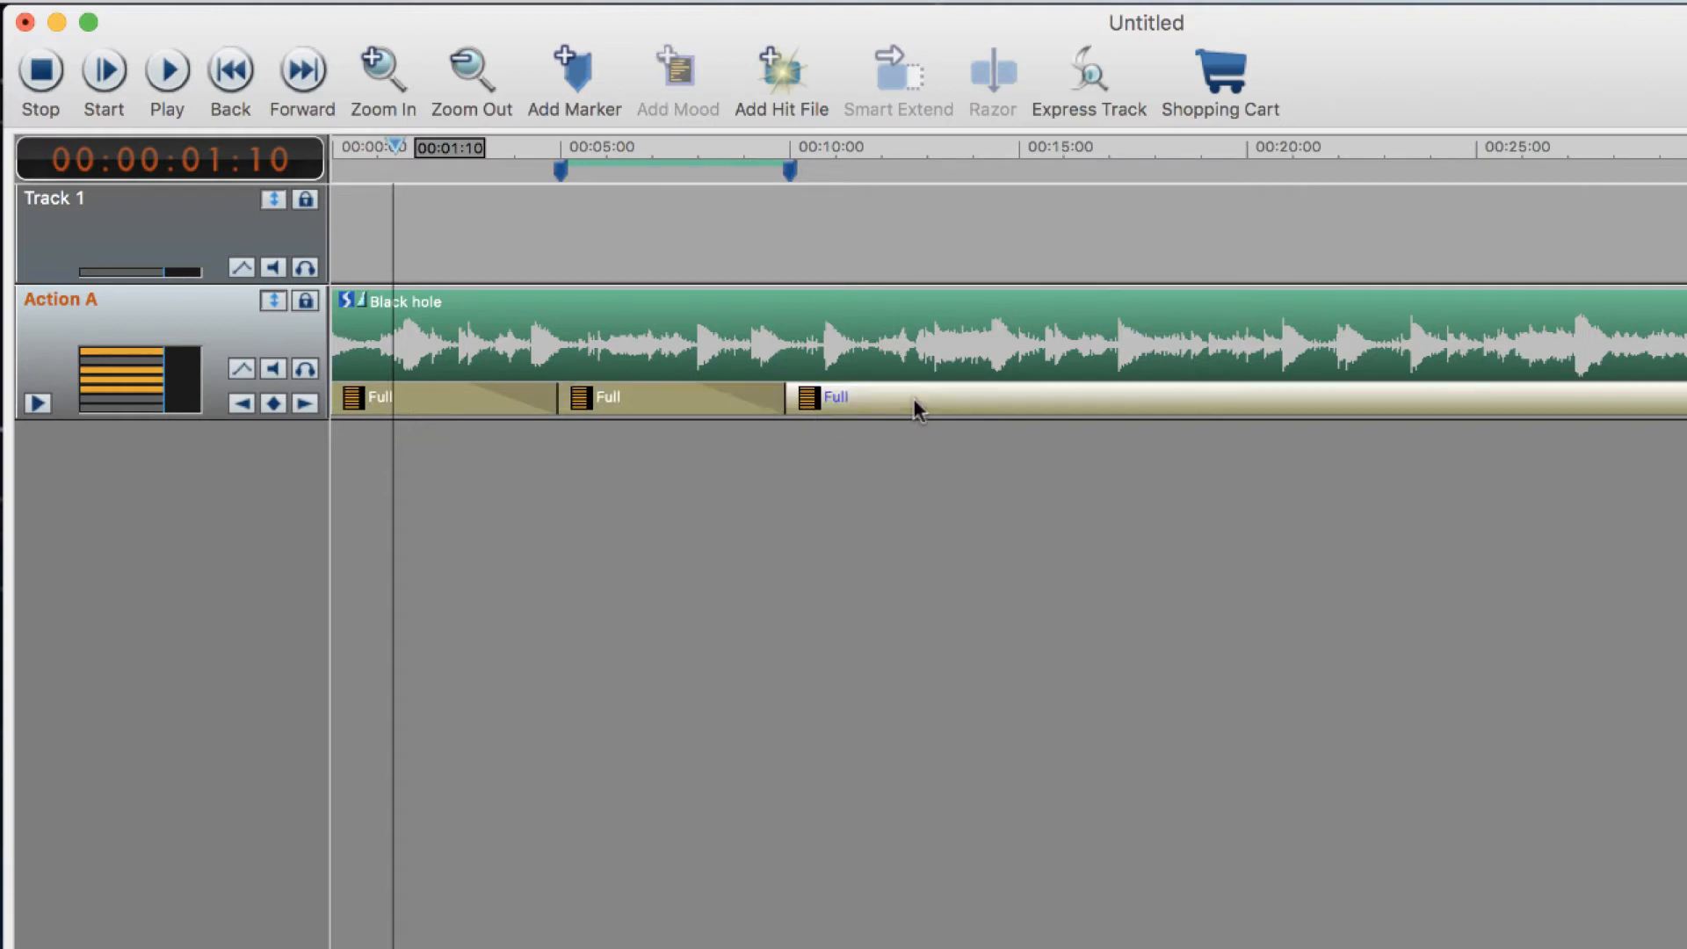
Step: Change the mood of the middle segment, between the two markers, to Dialog
{"action": "left_click", "coordinate": [694, 409]}
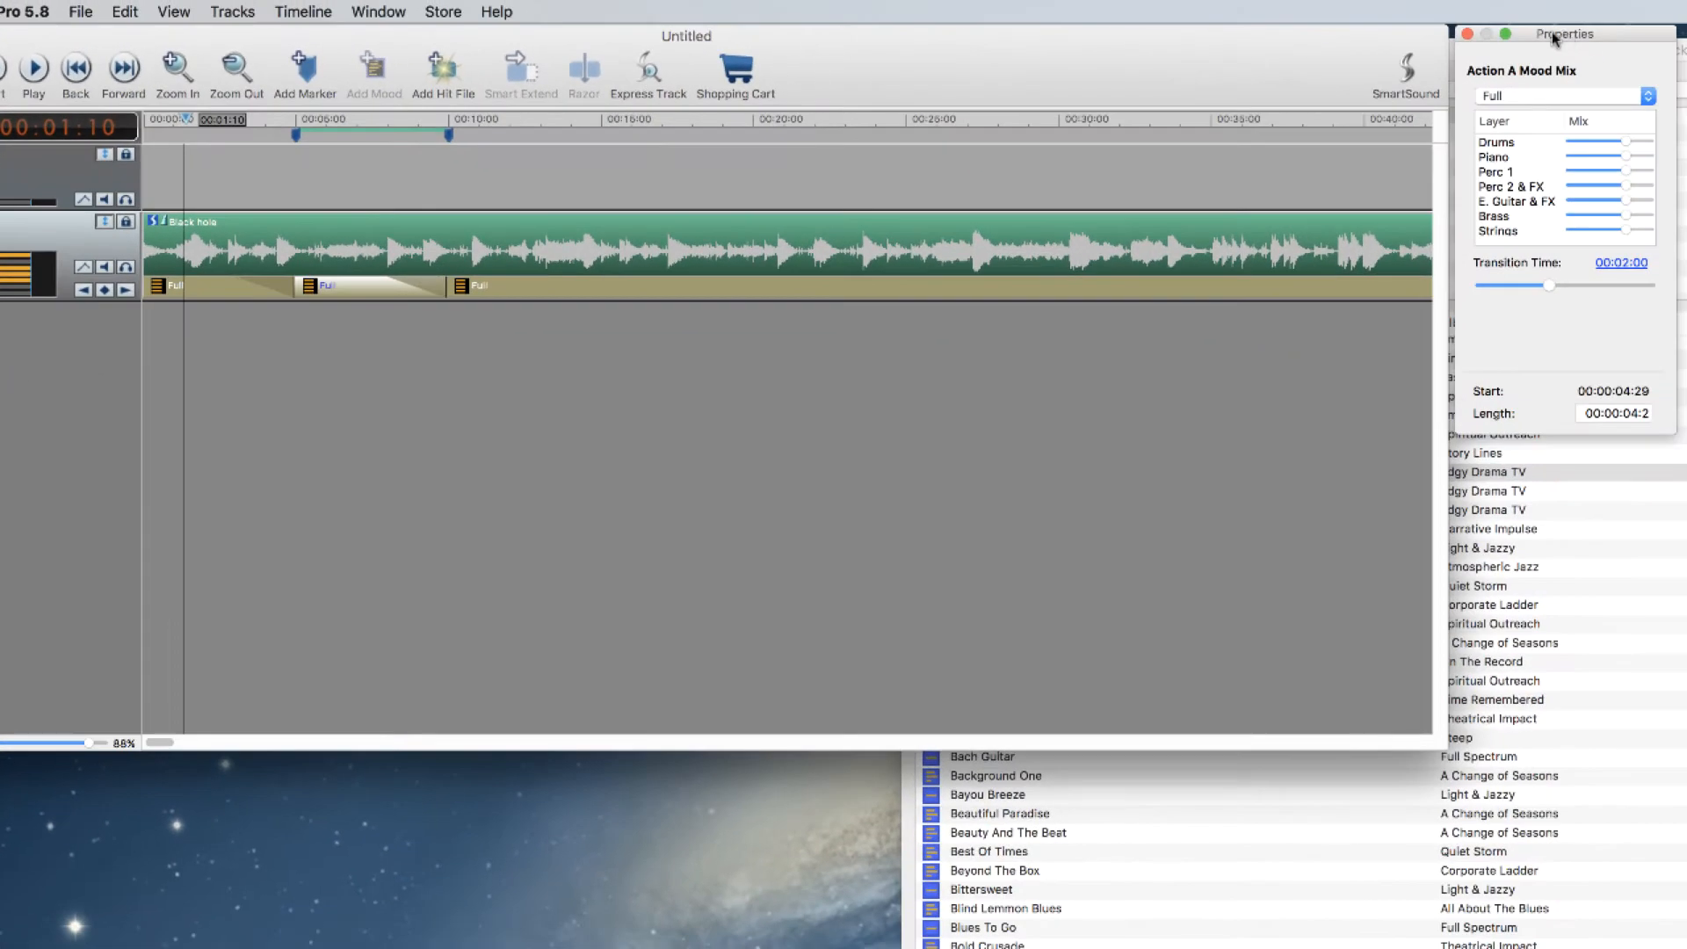
{"action": "left_click_drag", "start_coordinate": [1574, 37], "coordinate": [1588, 45]}
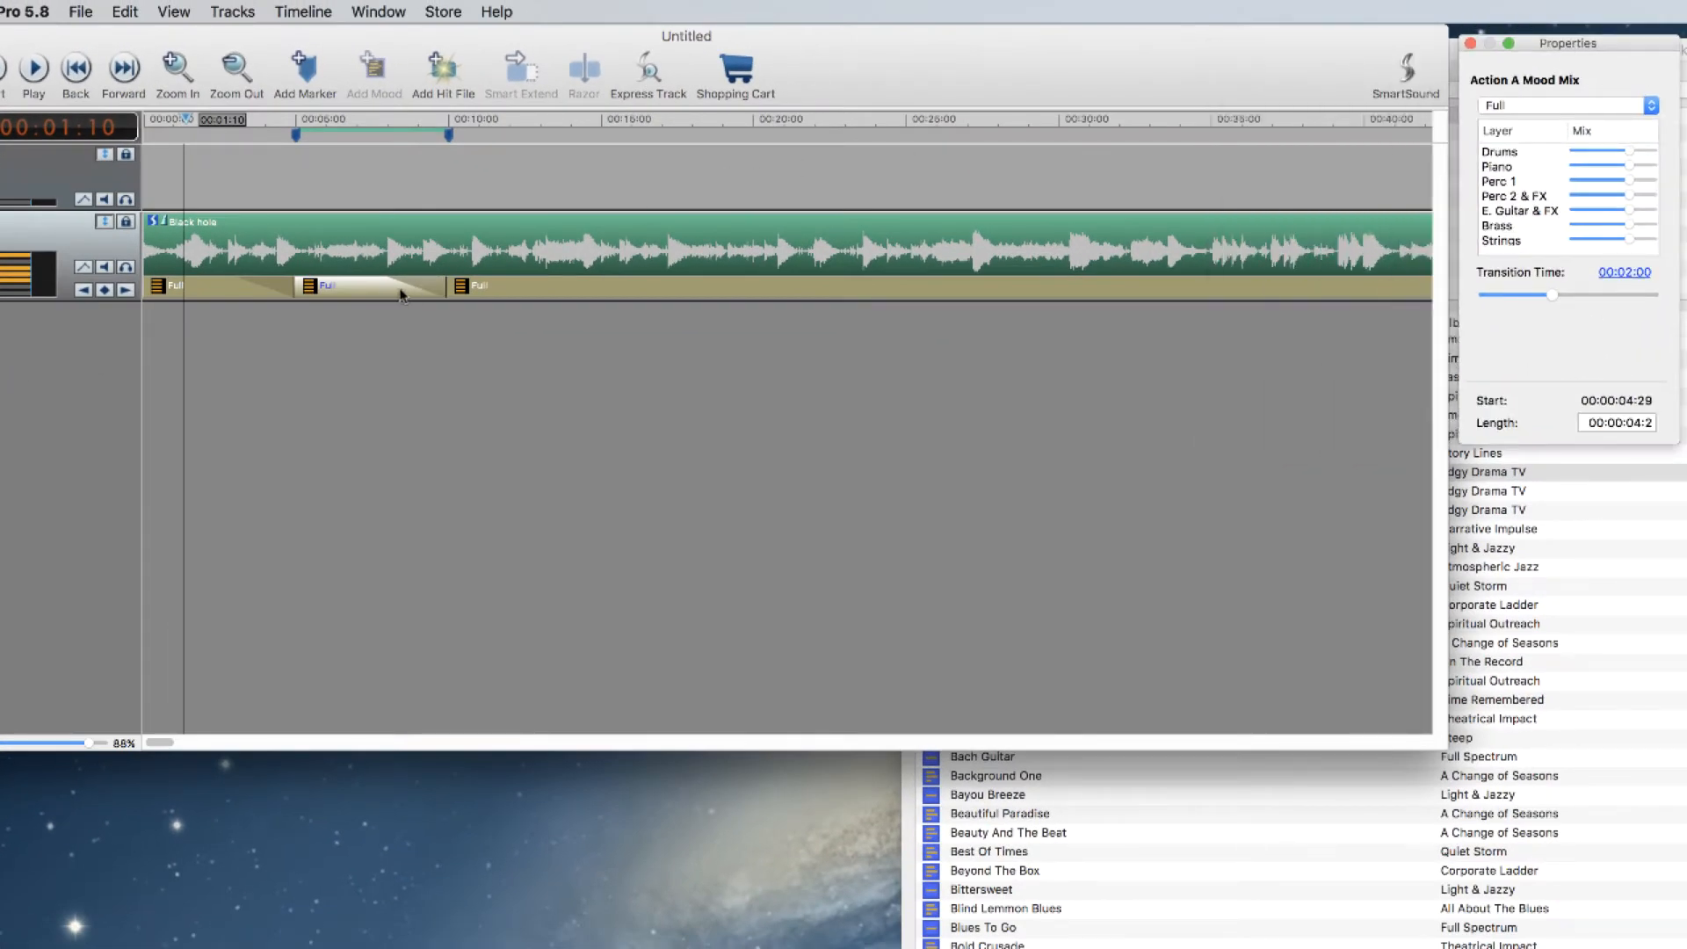
{"action": "left_click", "coordinate": [1548, 107]}
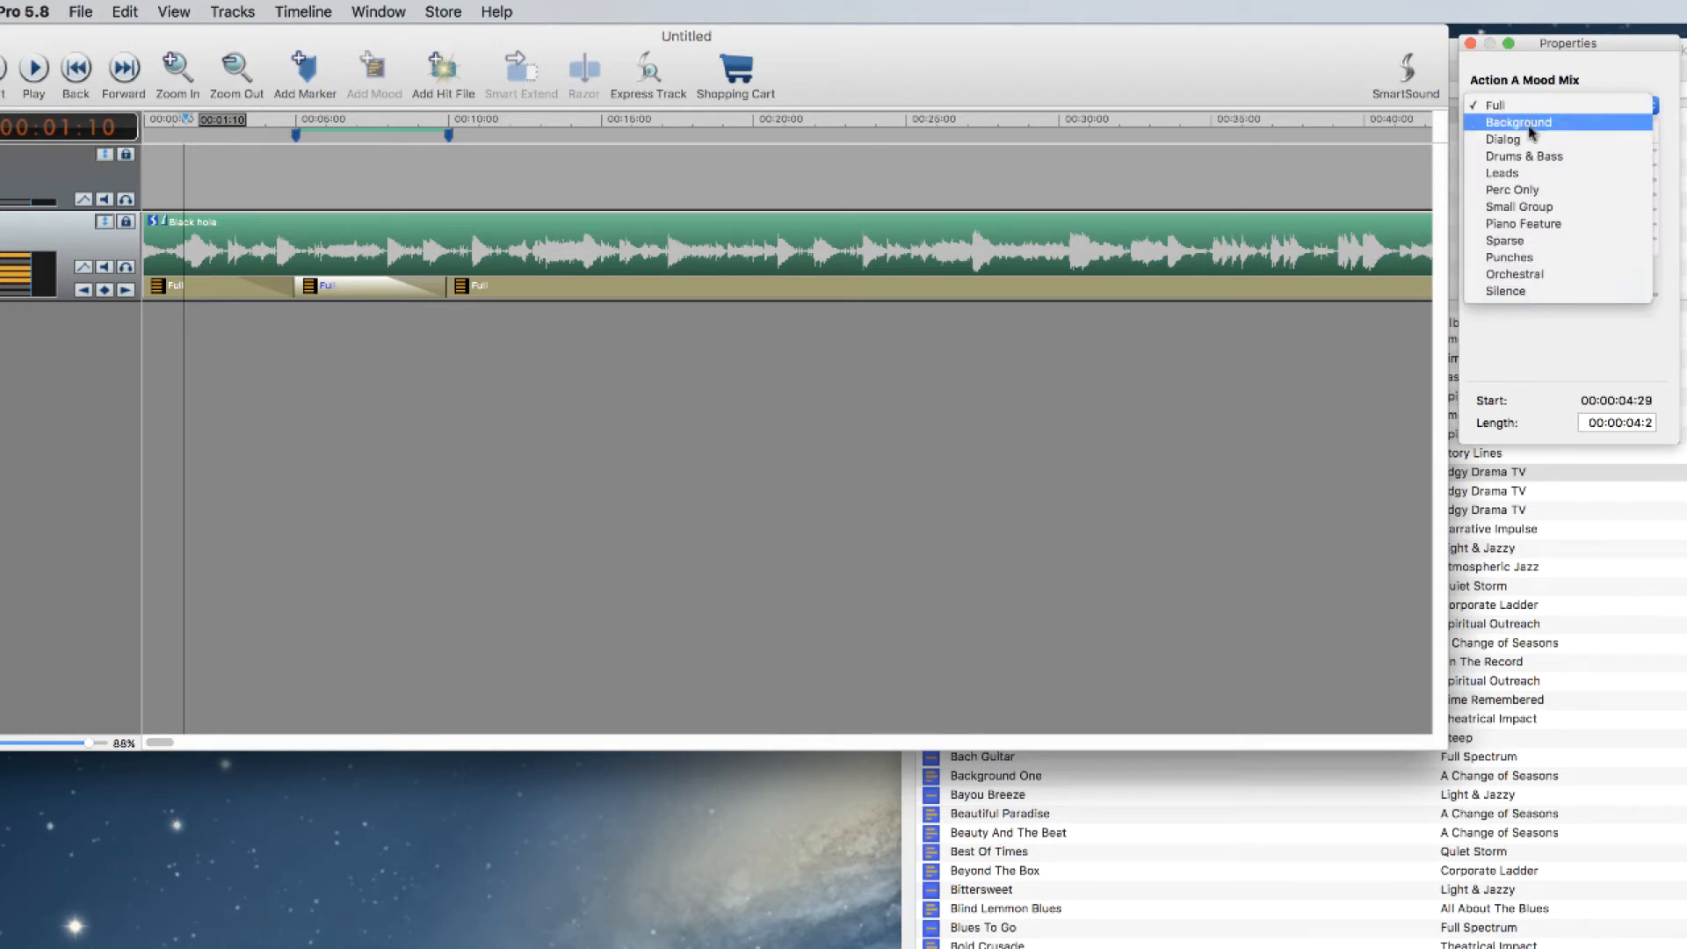
{"action": "left_click", "coordinate": [1529, 140]}
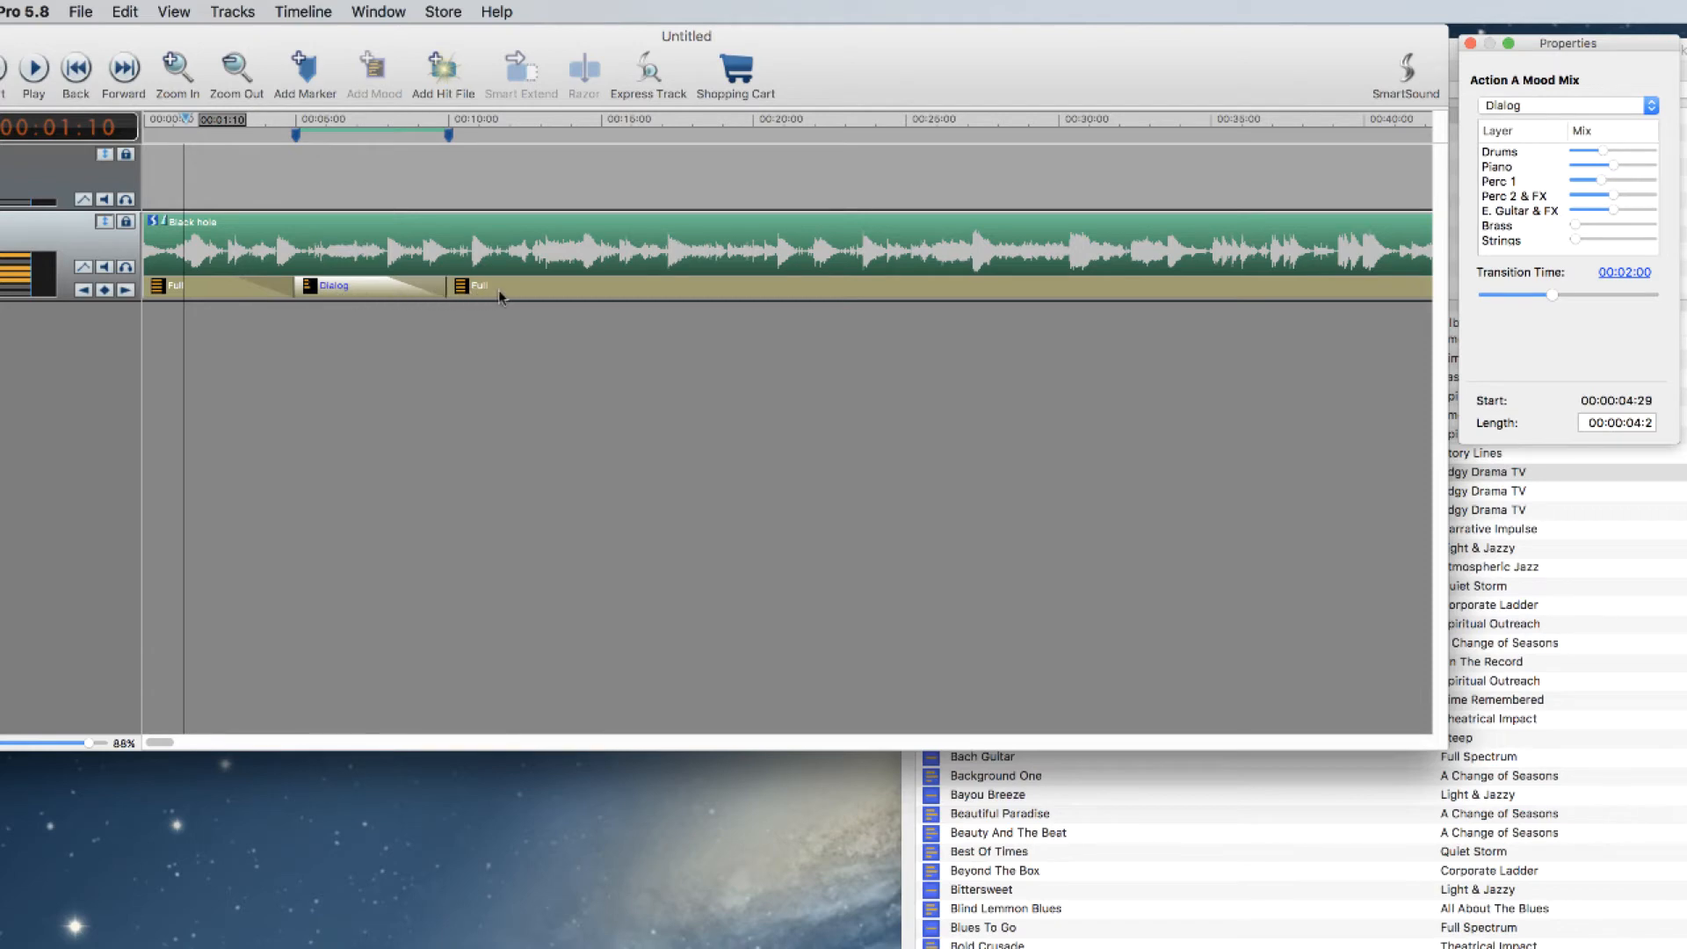
Step: Play the Action A clip from its start through the Dialog segment to hear the mood transitions
{"action": "left_click", "coordinate": [183, 127]}
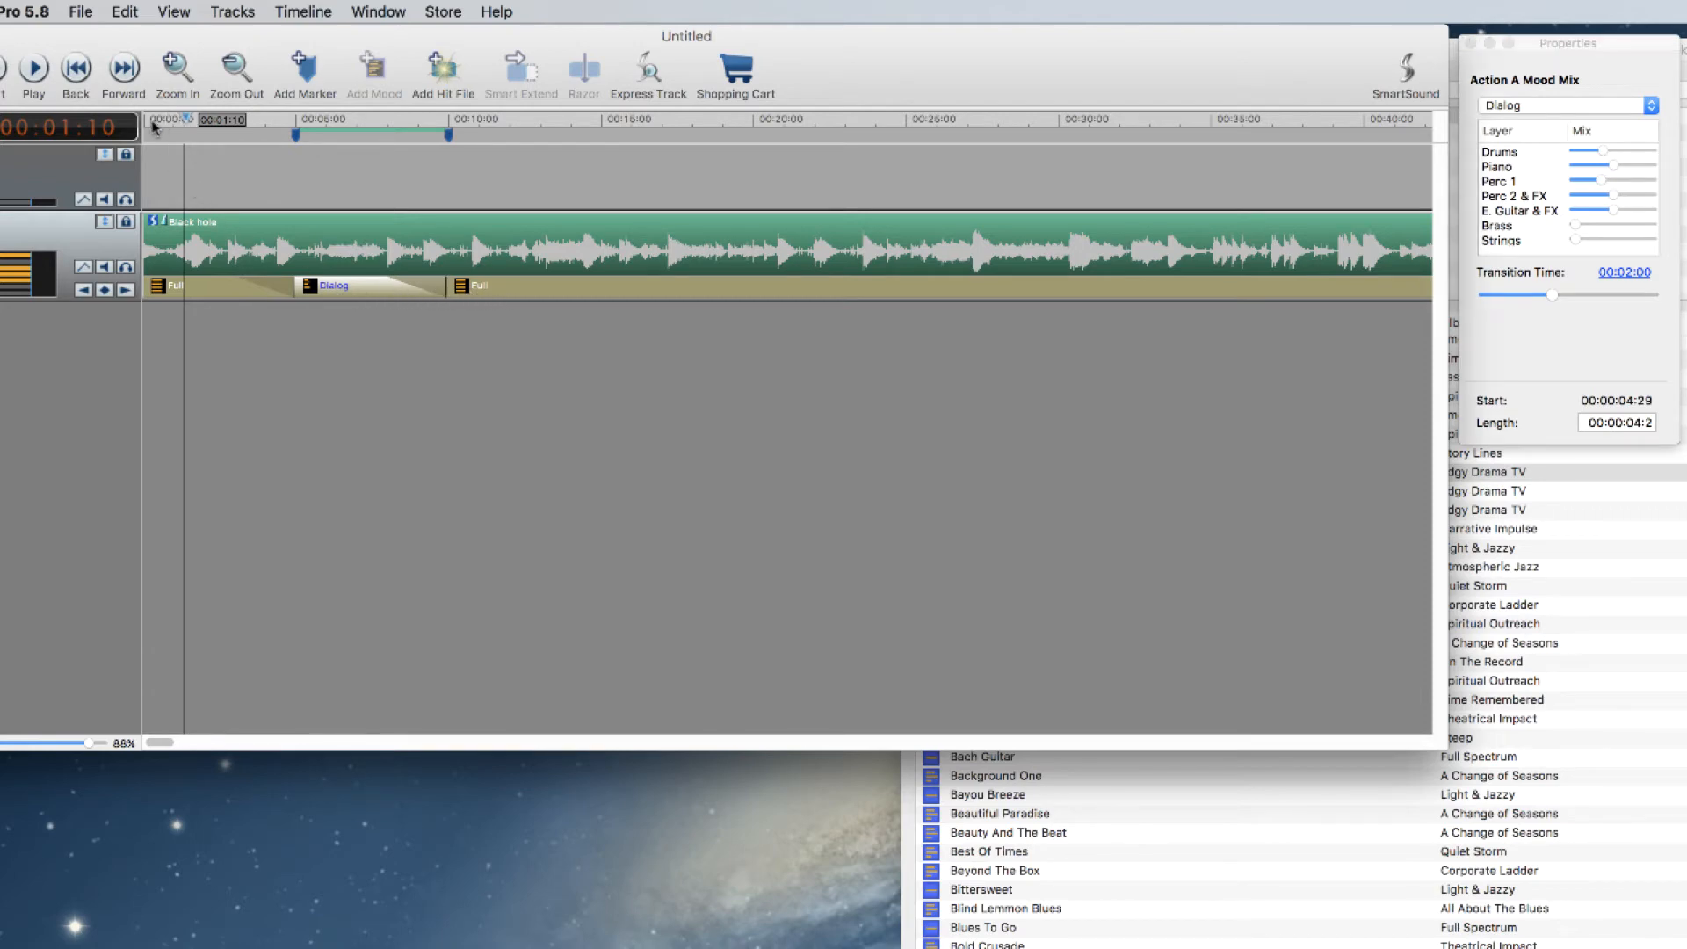
{"action": "left_click_drag", "start_coordinate": [183, 127], "coordinate": [147, 126]}
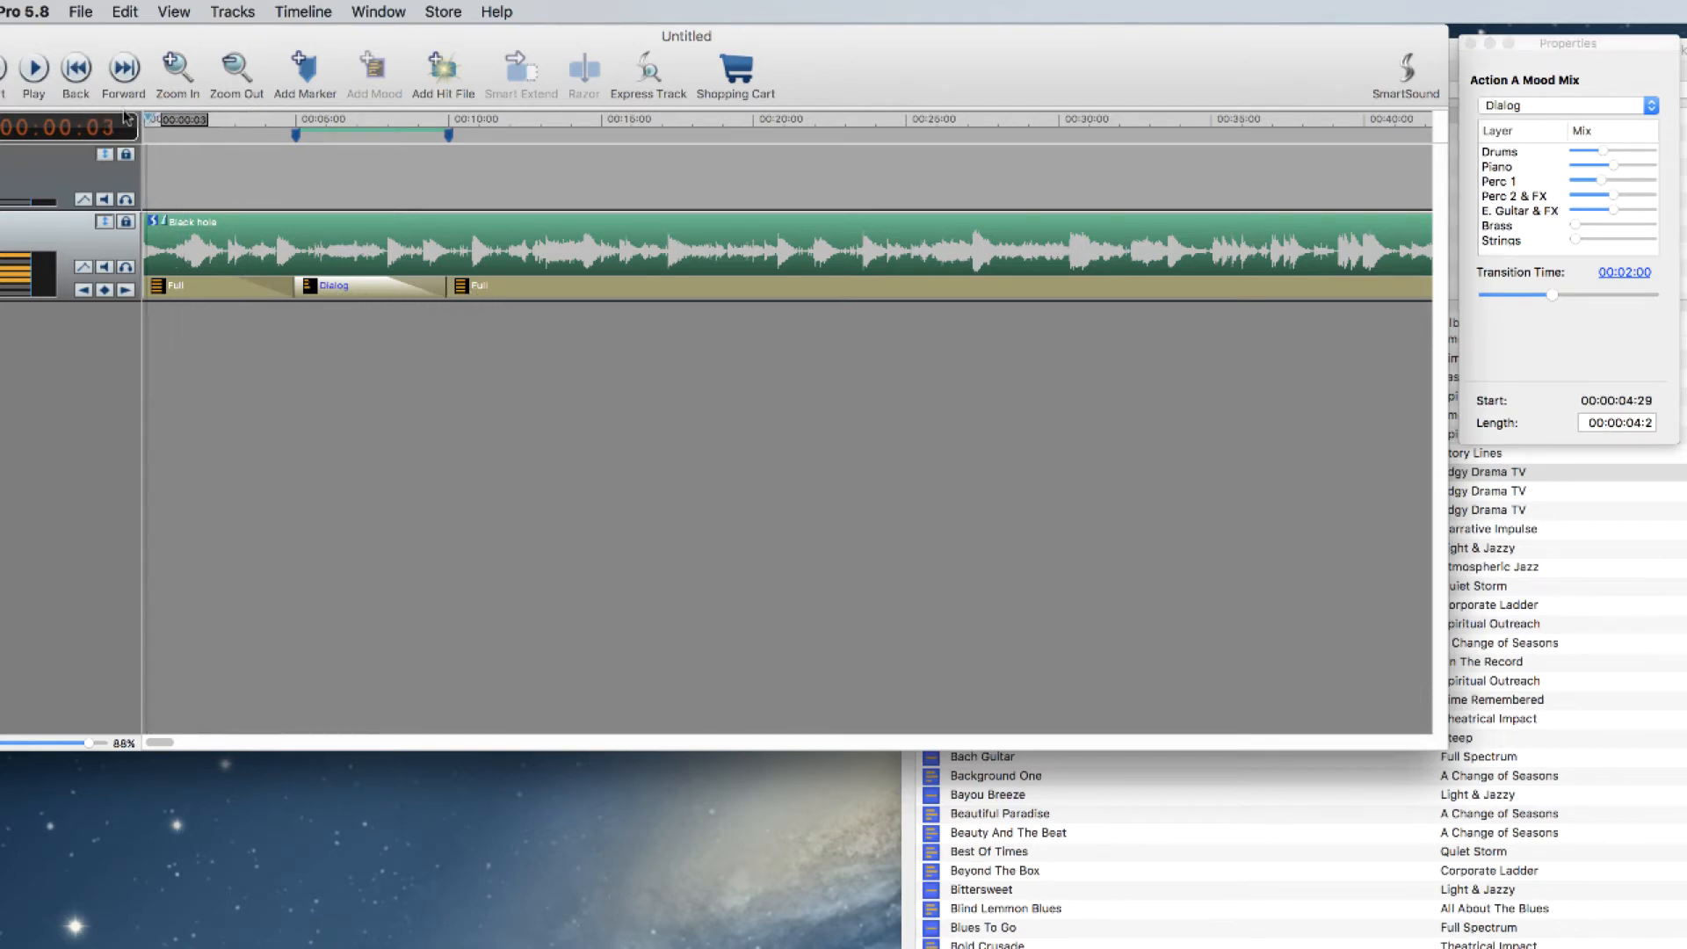
{"action": "left_click", "coordinate": [33, 70]}
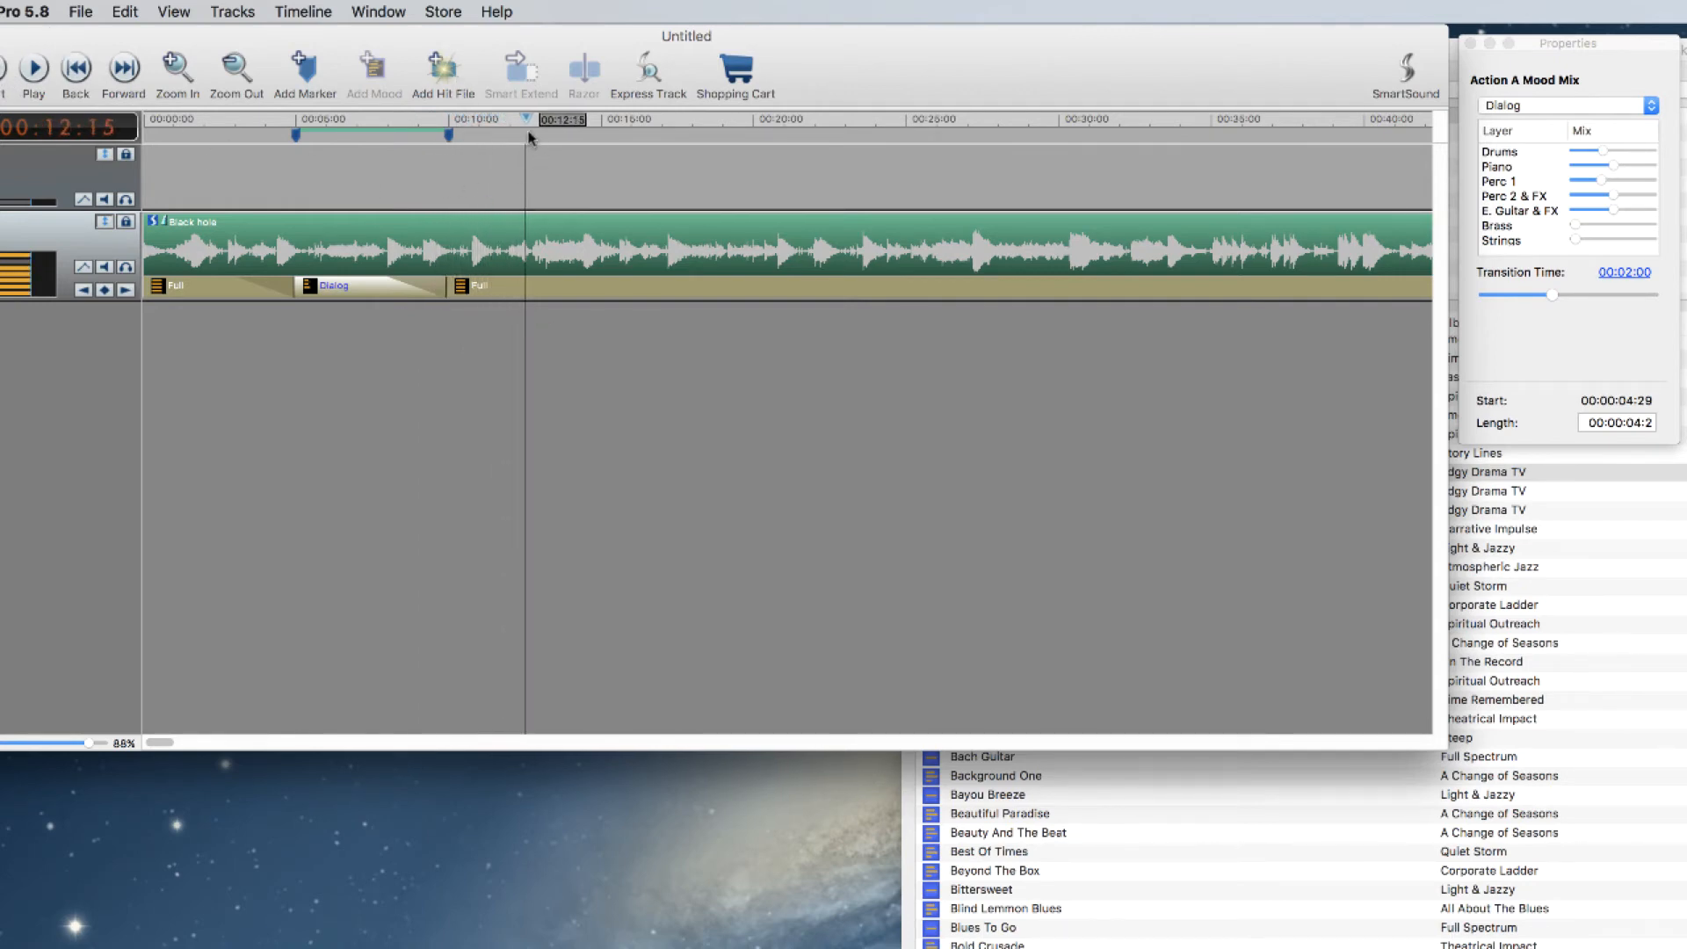
Step: Show the Action A track's volume envelope and hide it again
{"action": "left_click", "coordinate": [82, 268]}
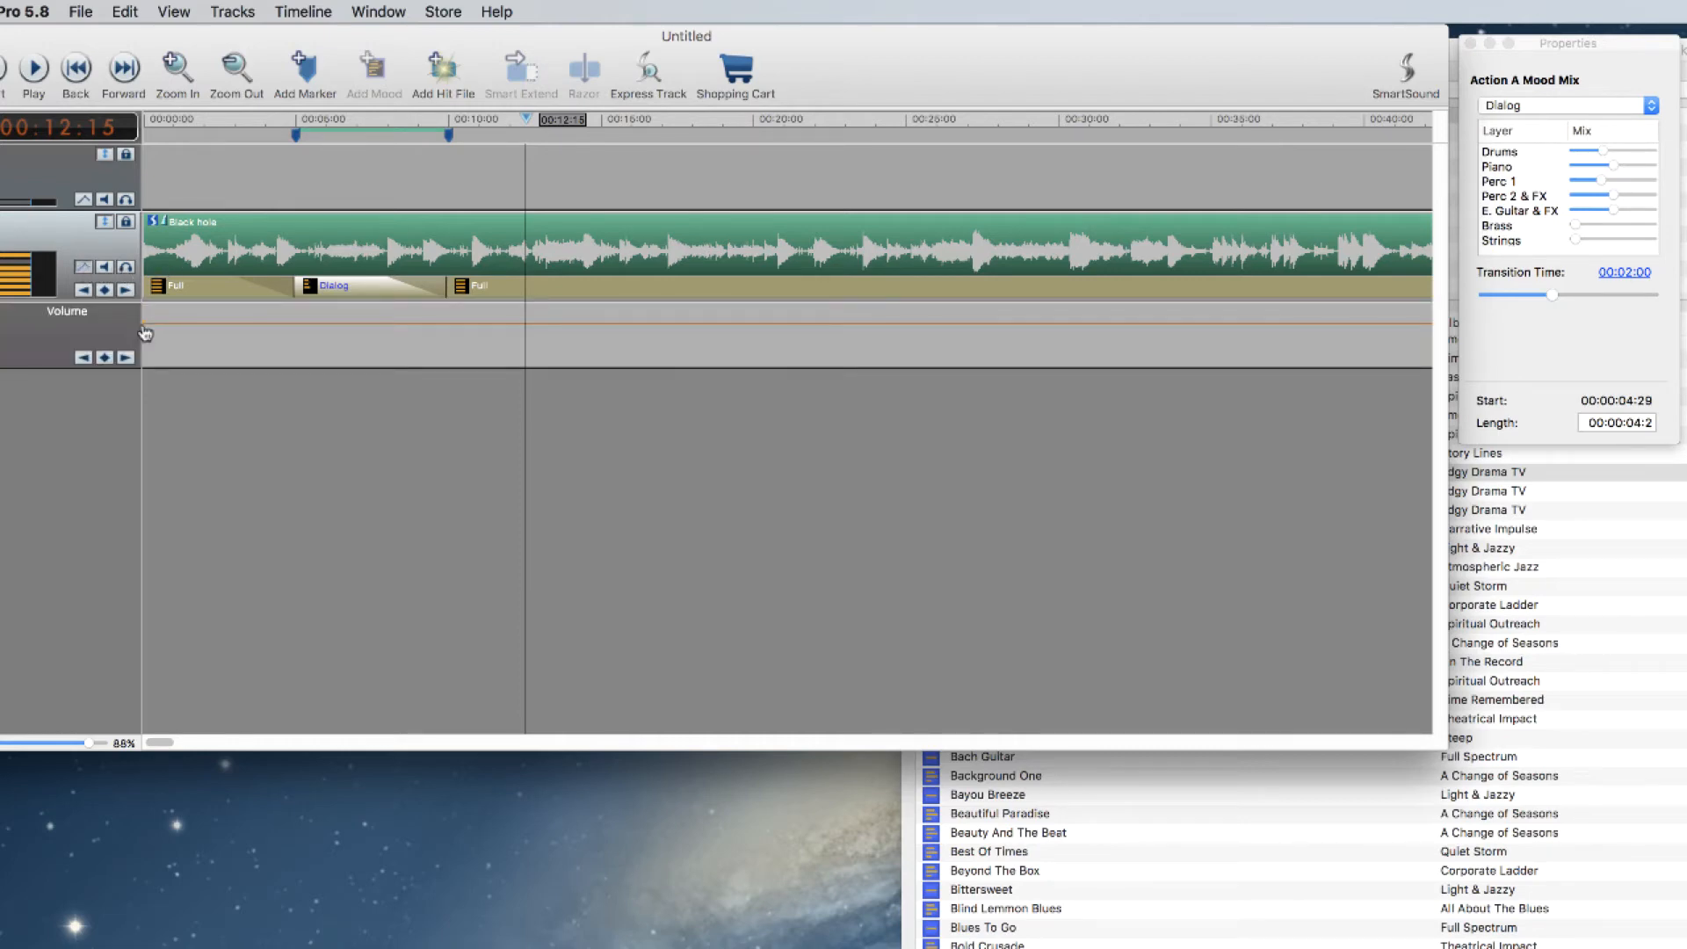
{"action": "mouse_move", "coordinate": [146, 332]}
{"action": "left_mouse_down"}
{"action": "mouse_move", "coordinate": [146, 355]}
{"action": "mouse_move", "coordinate": [147, 333]}
{"action": "left_mouse_up"}
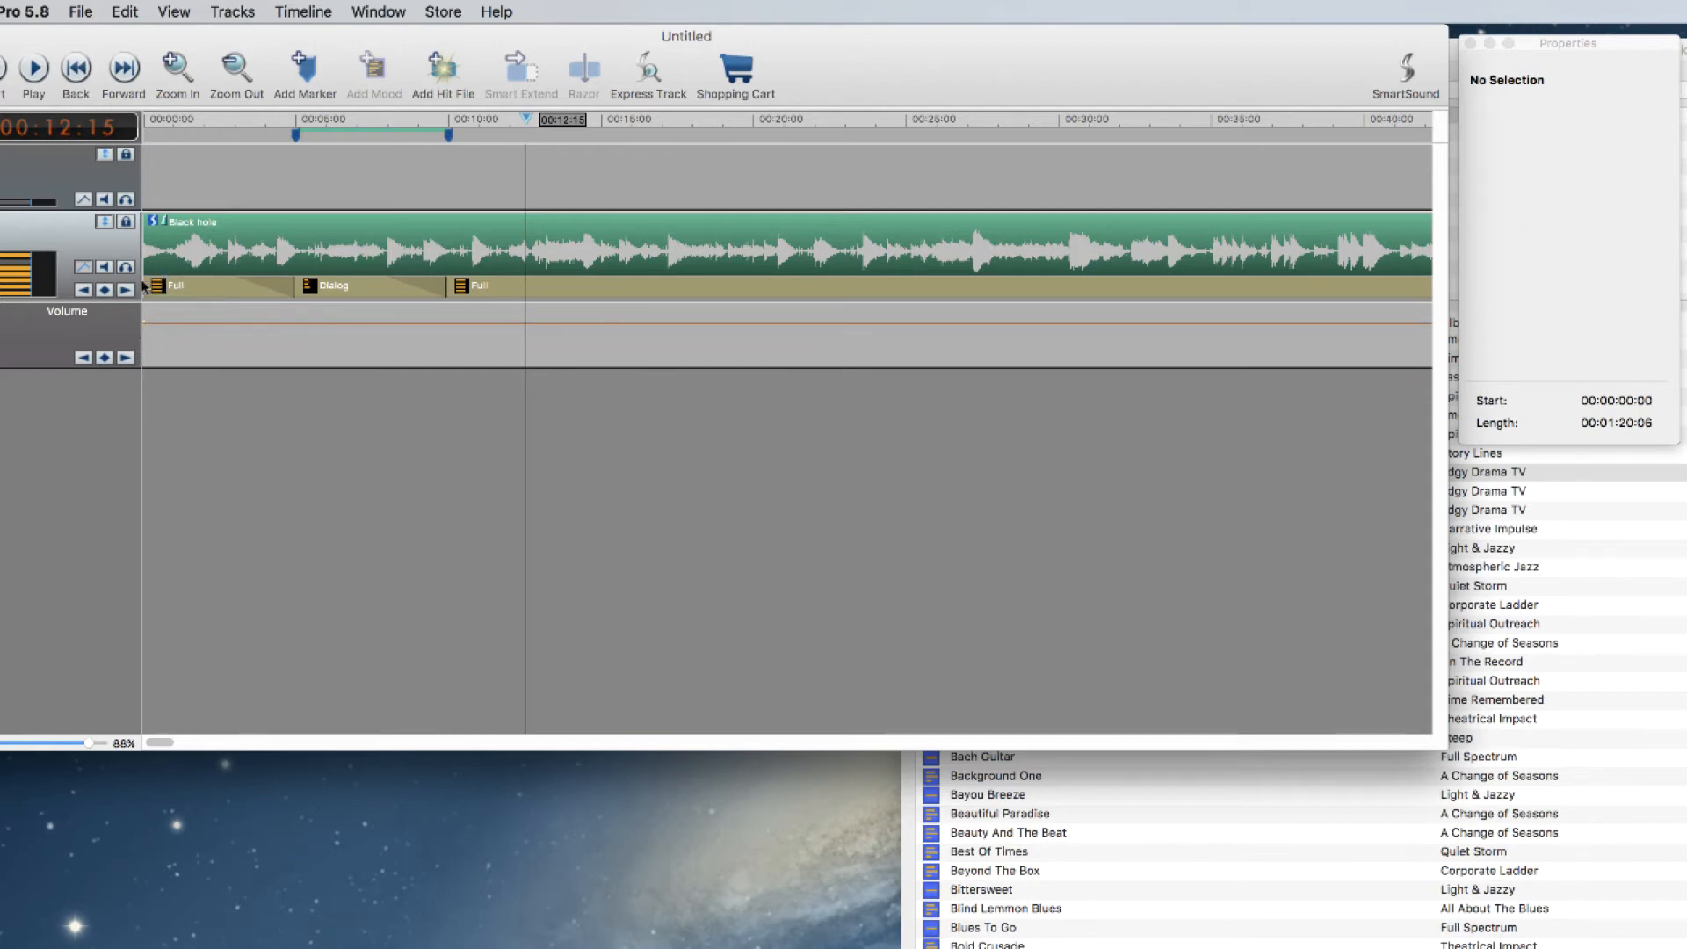
{"action": "left_click", "coordinate": [83, 268]}
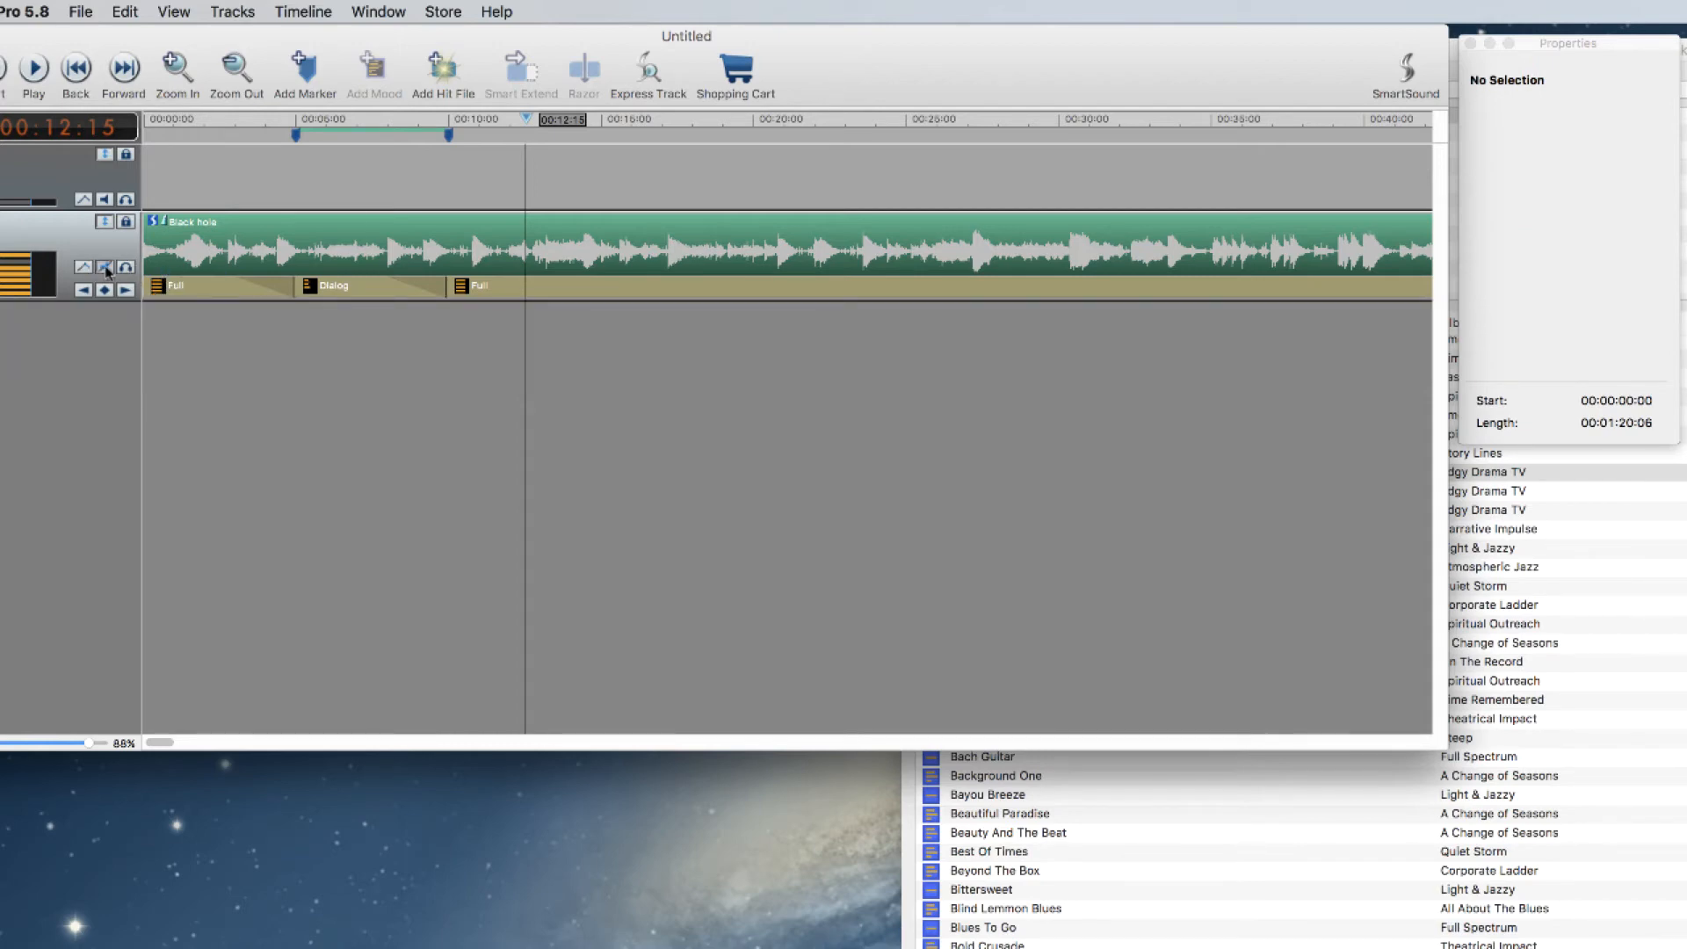
Step: Try muting and soloing the Action A track, turning each option off again
{"action": "left_click", "coordinate": [106, 268]}
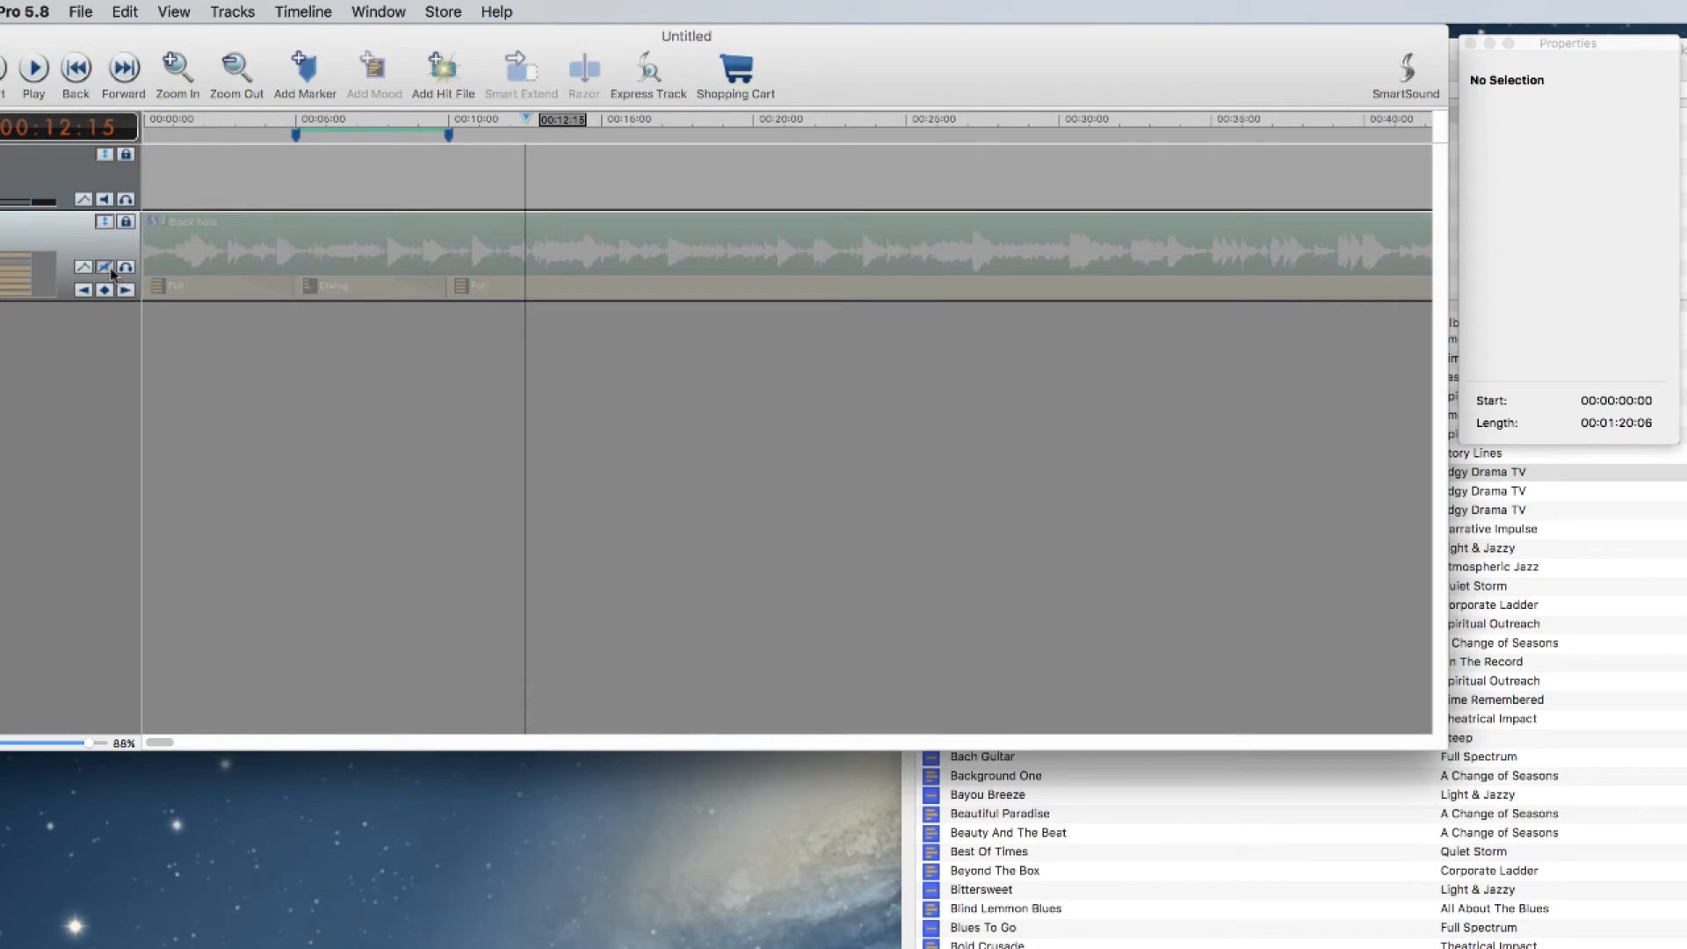
{"action": "left_click", "coordinate": [104, 268]}
{"action": "left_click", "coordinate": [126, 268]}
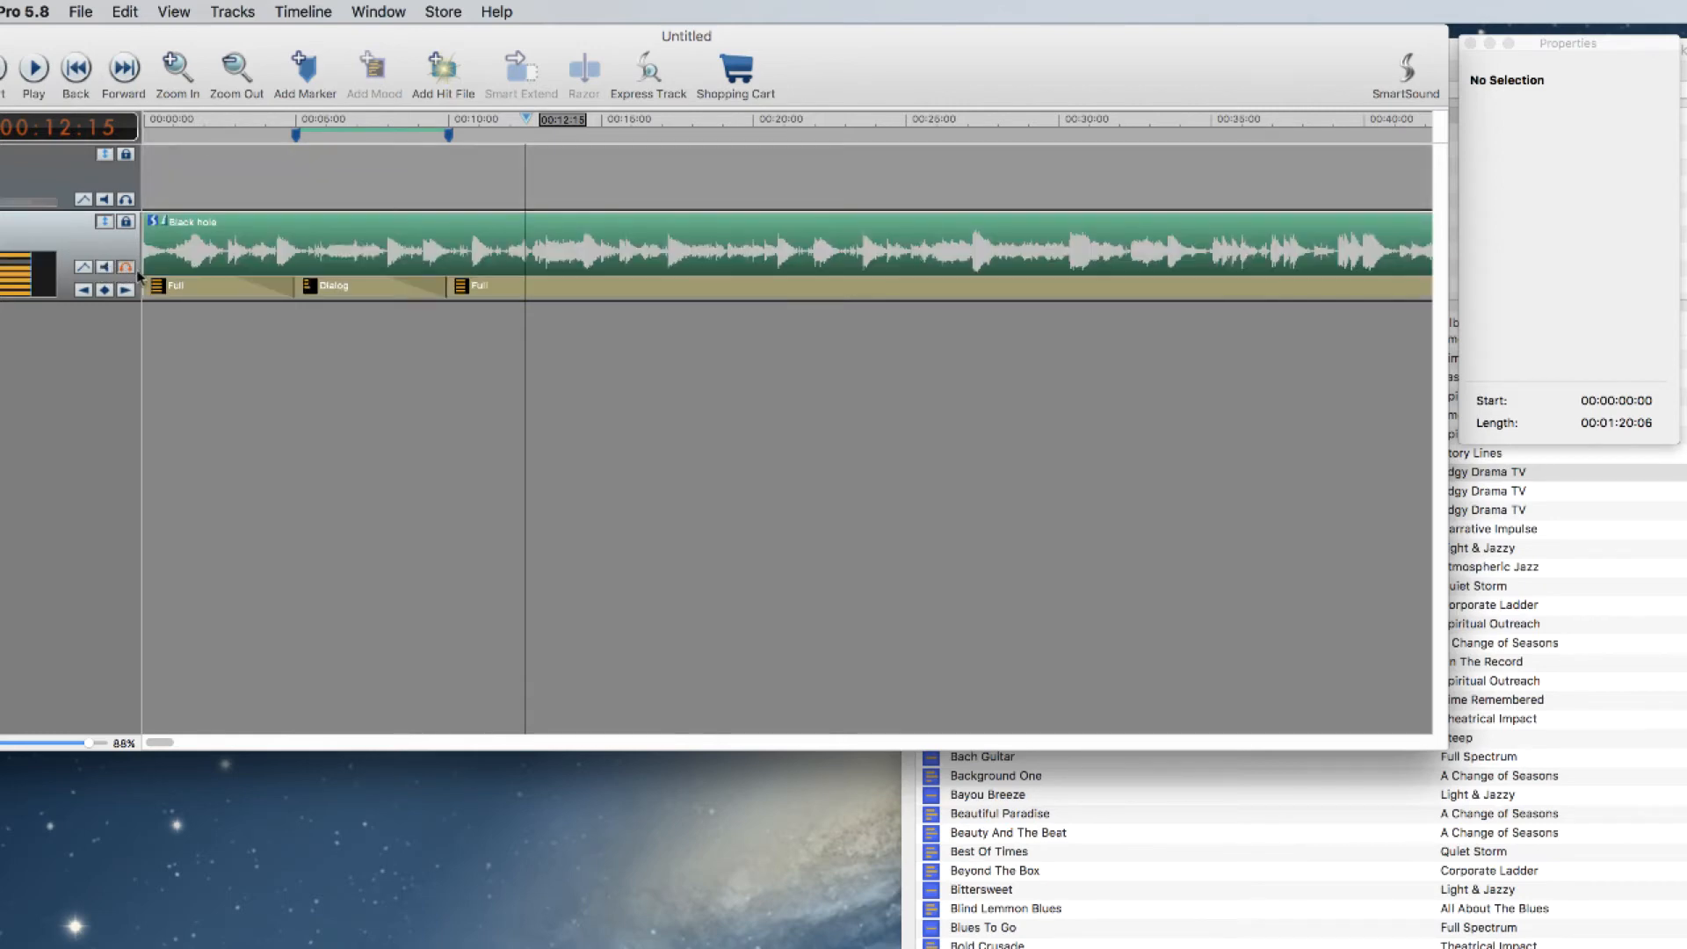
{"action": "left_click", "coordinate": [125, 270]}
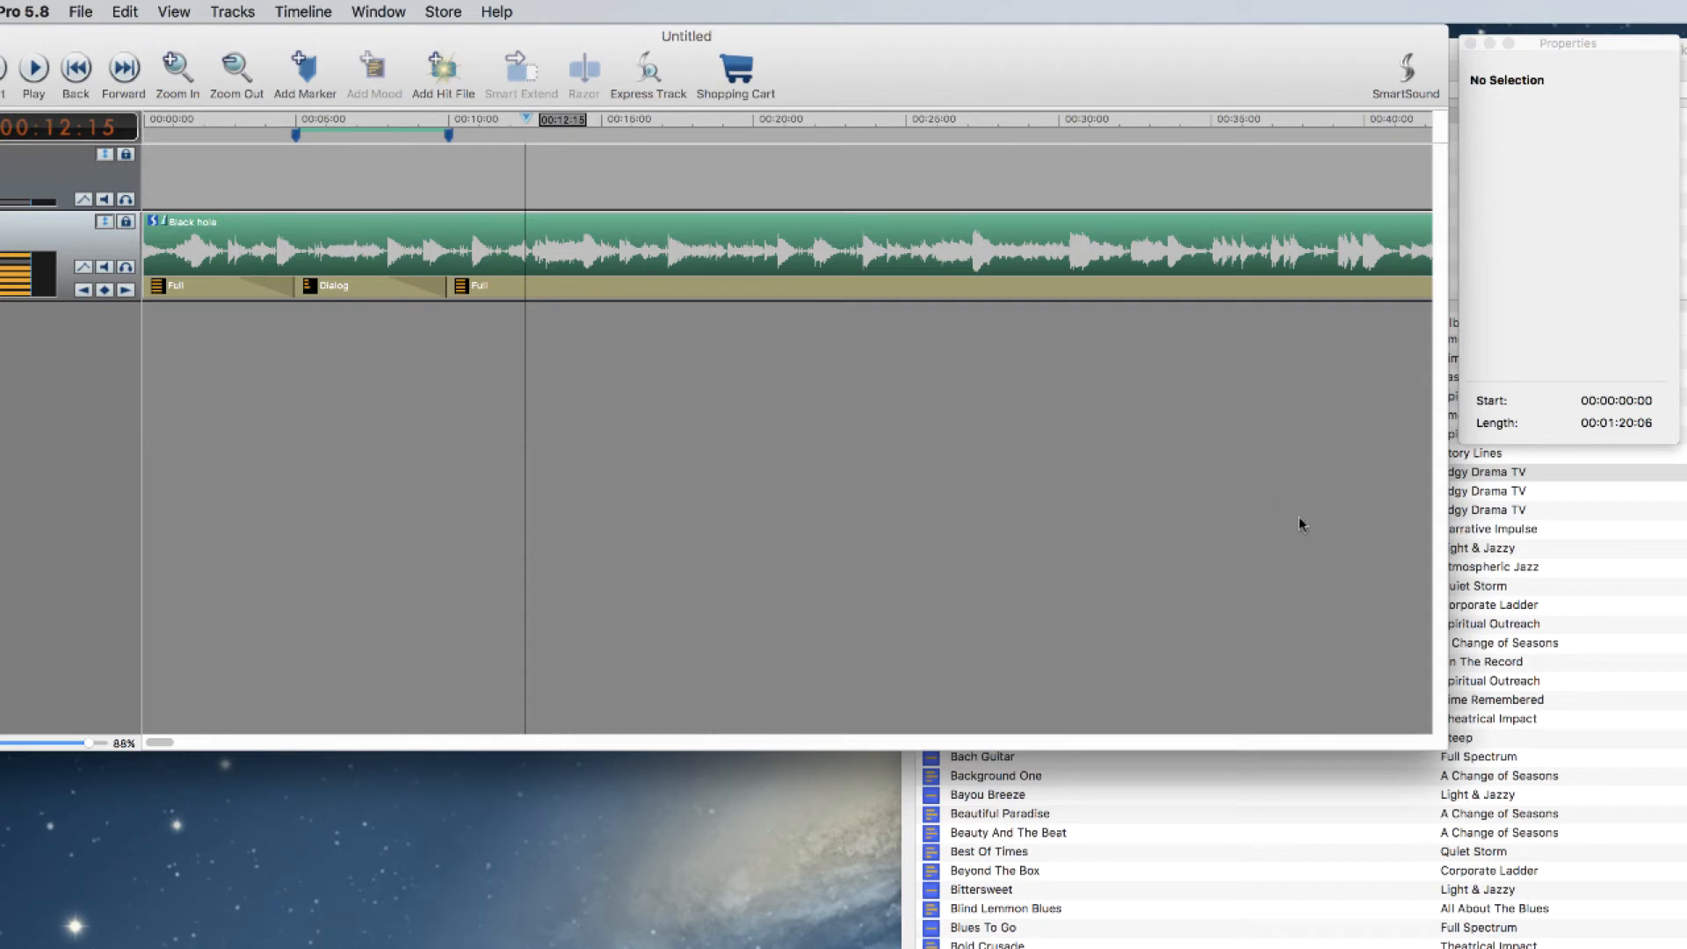
Step: Enlarge the project window and zoom the timeline out to show the entire Action A clip
{"action": "left_click_drag", "start_coordinate": [1450, 749], "coordinate": [1686, 777]}
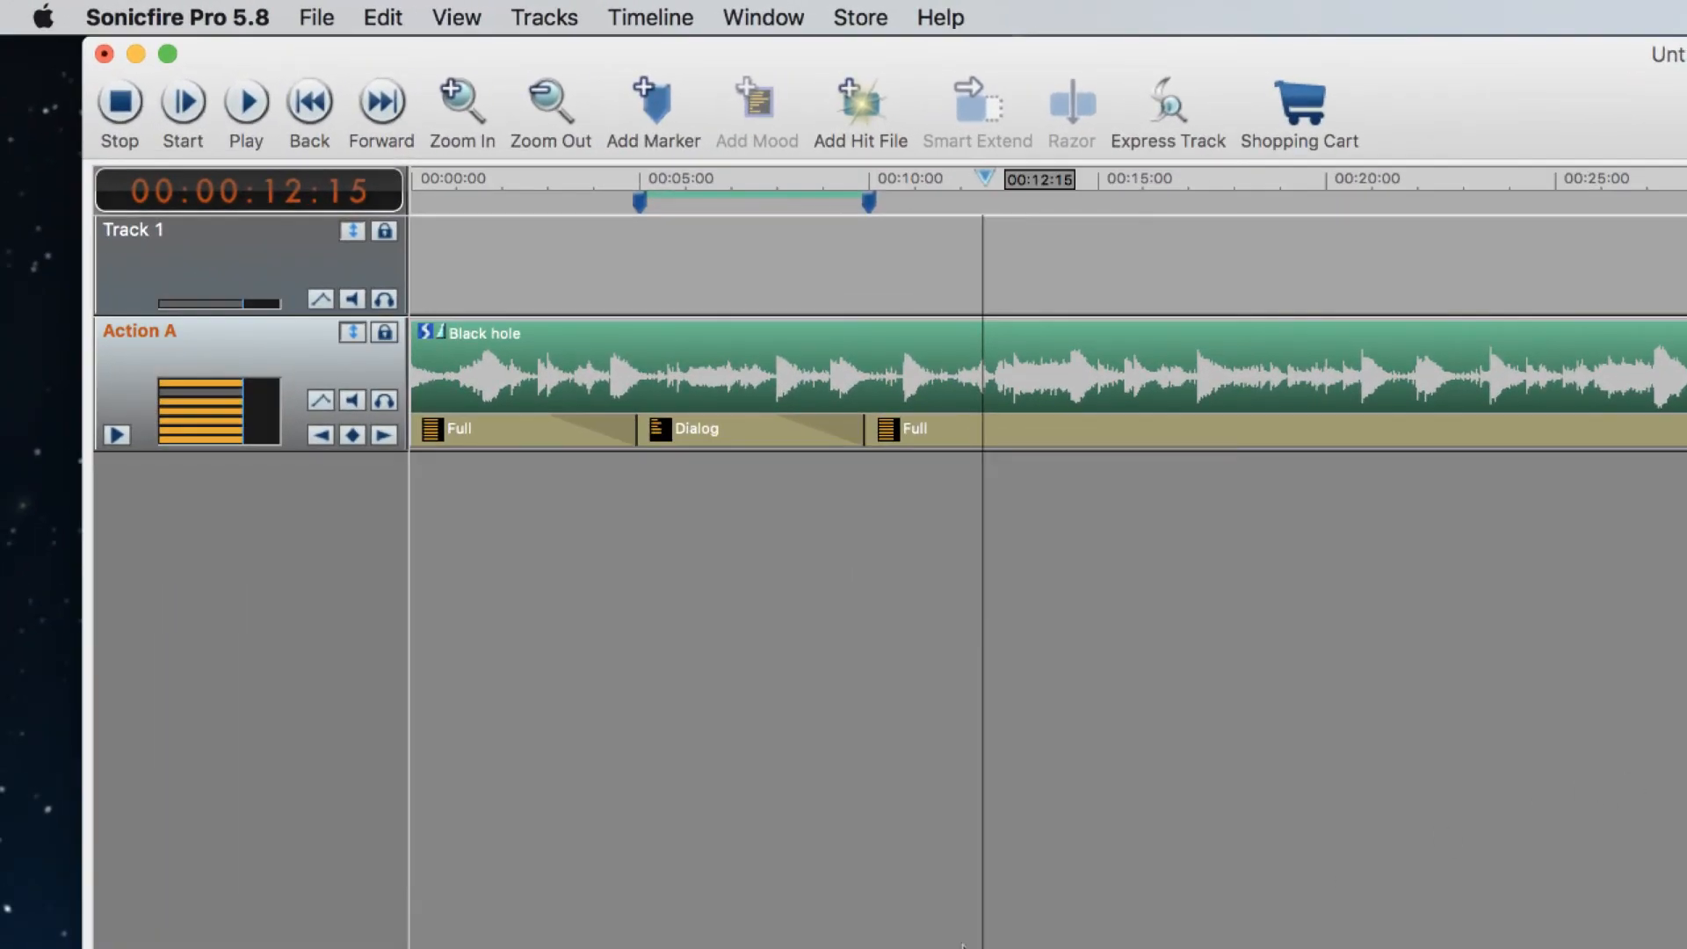
{"action": "scroll", "coordinate": [1047, 385], "scroll_direction": "down", "scroll_amount": 10}
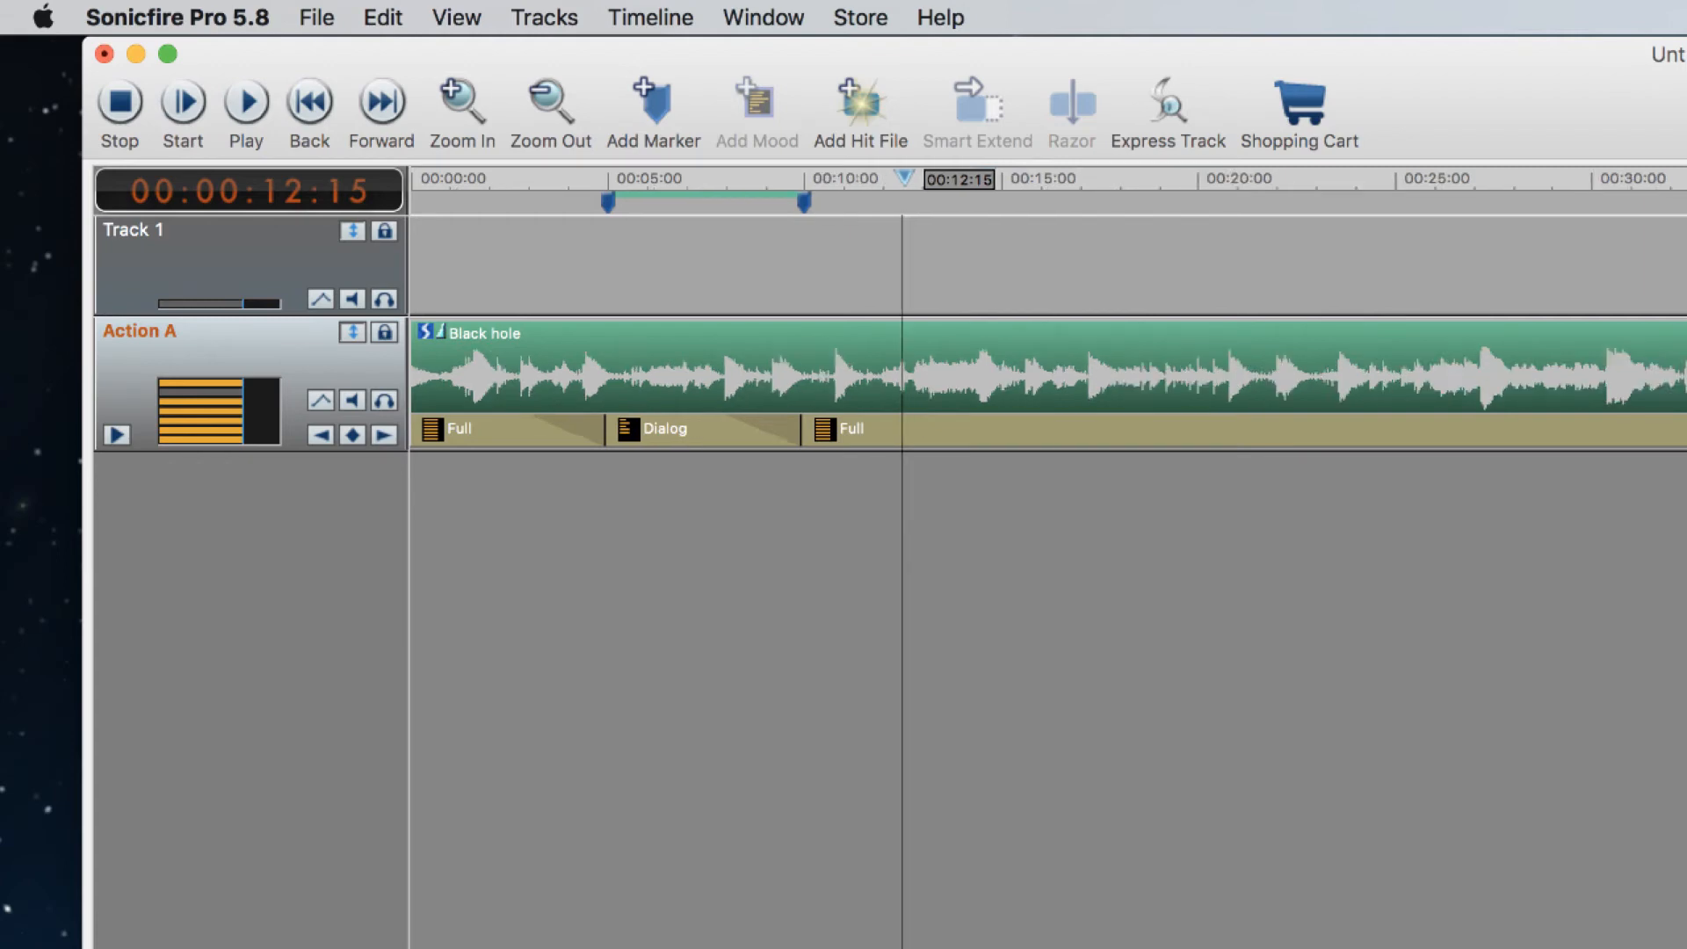
{"action": "scroll", "coordinate": [1047, 384], "scroll_direction": "up", "scroll_amount": 3}
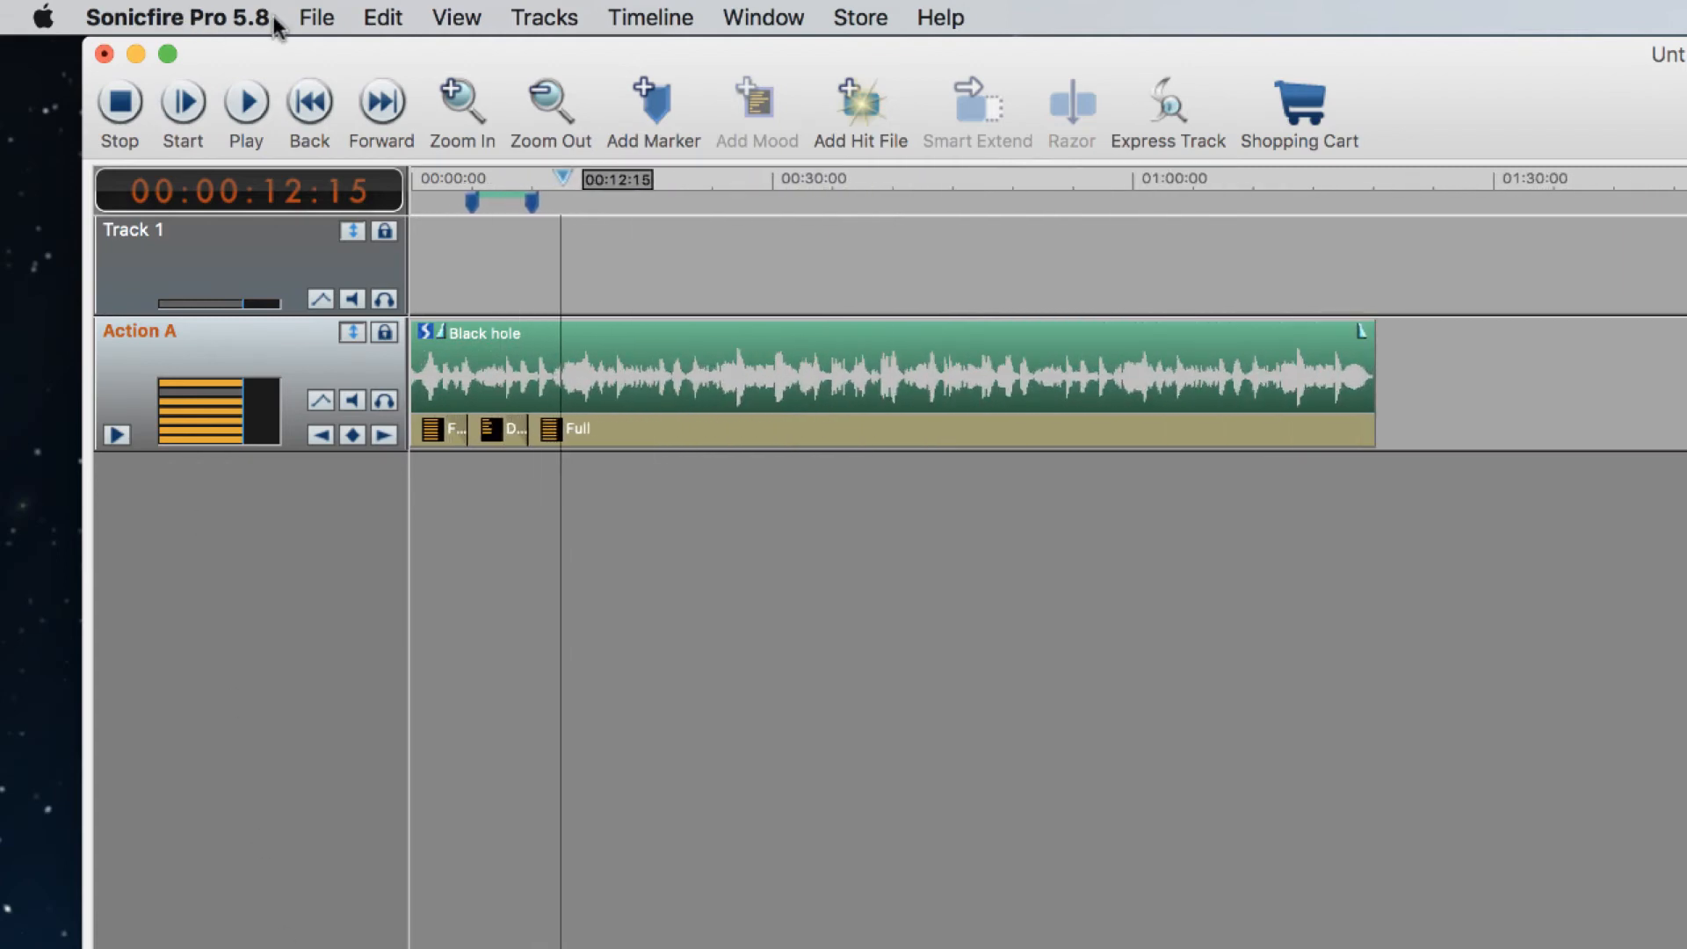
Step: Export the complete soundtrack as a 16-bit, 48k AIFF file named Action A - Black hole to the Desktop
{"action": "left_click", "coordinate": [318, 18]}
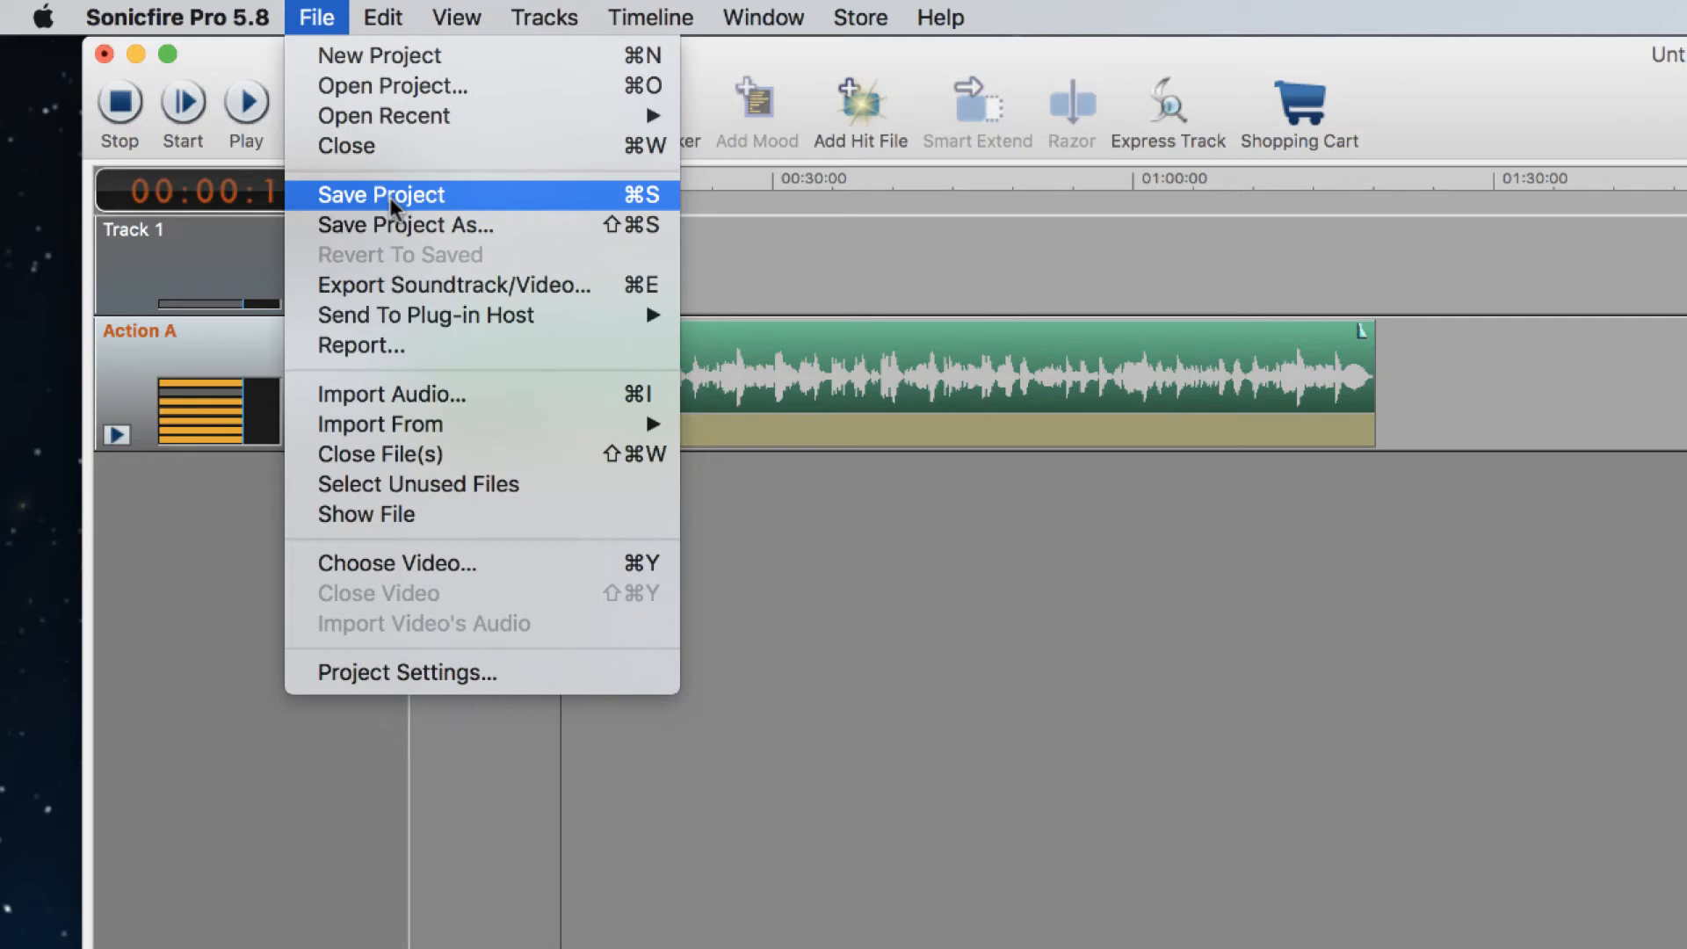
{"action": "left_click", "coordinate": [416, 288]}
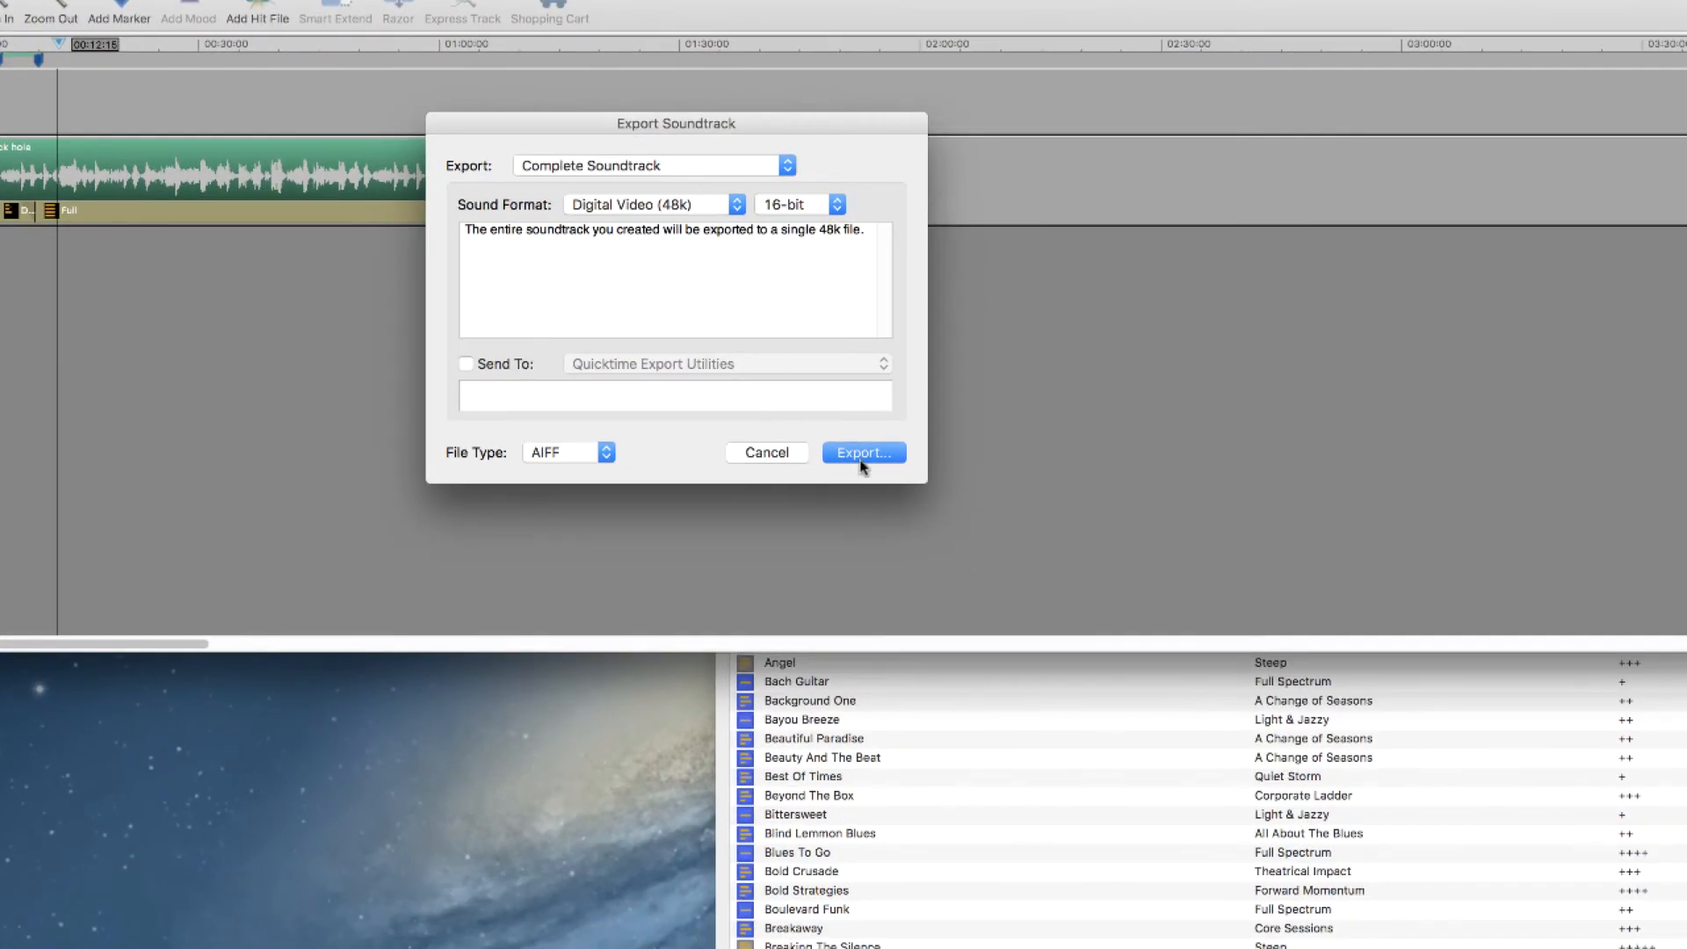
{"action": "left_click", "coordinate": [860, 458]}
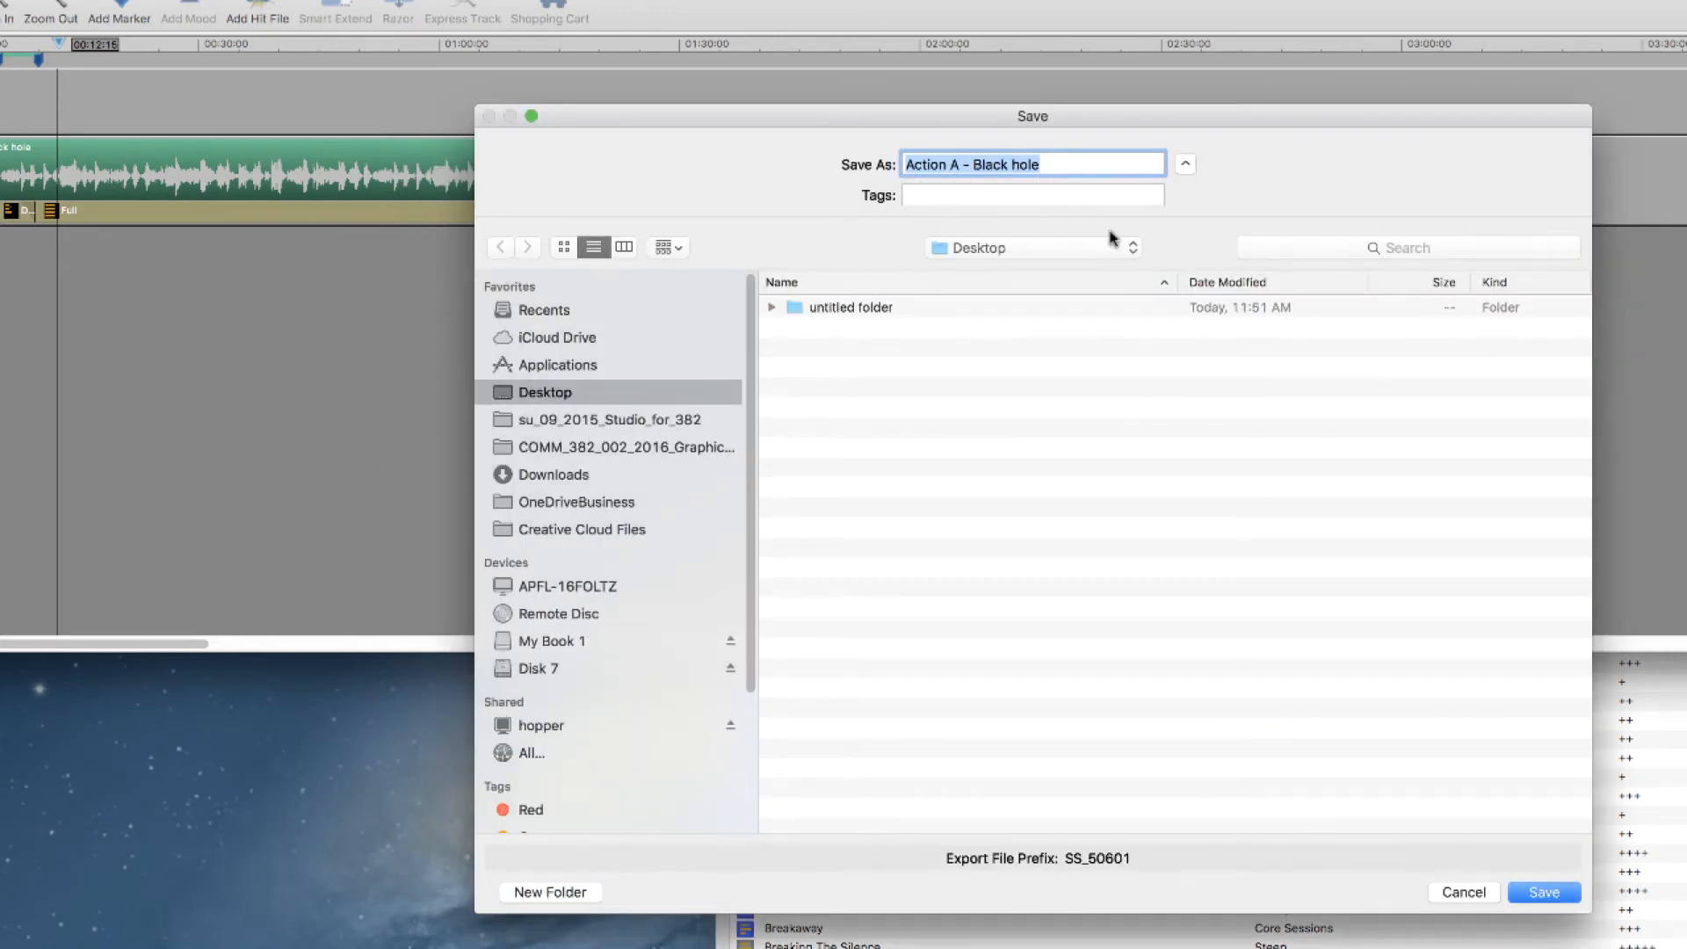
{"action": "left_click", "coordinate": [1543, 894]}
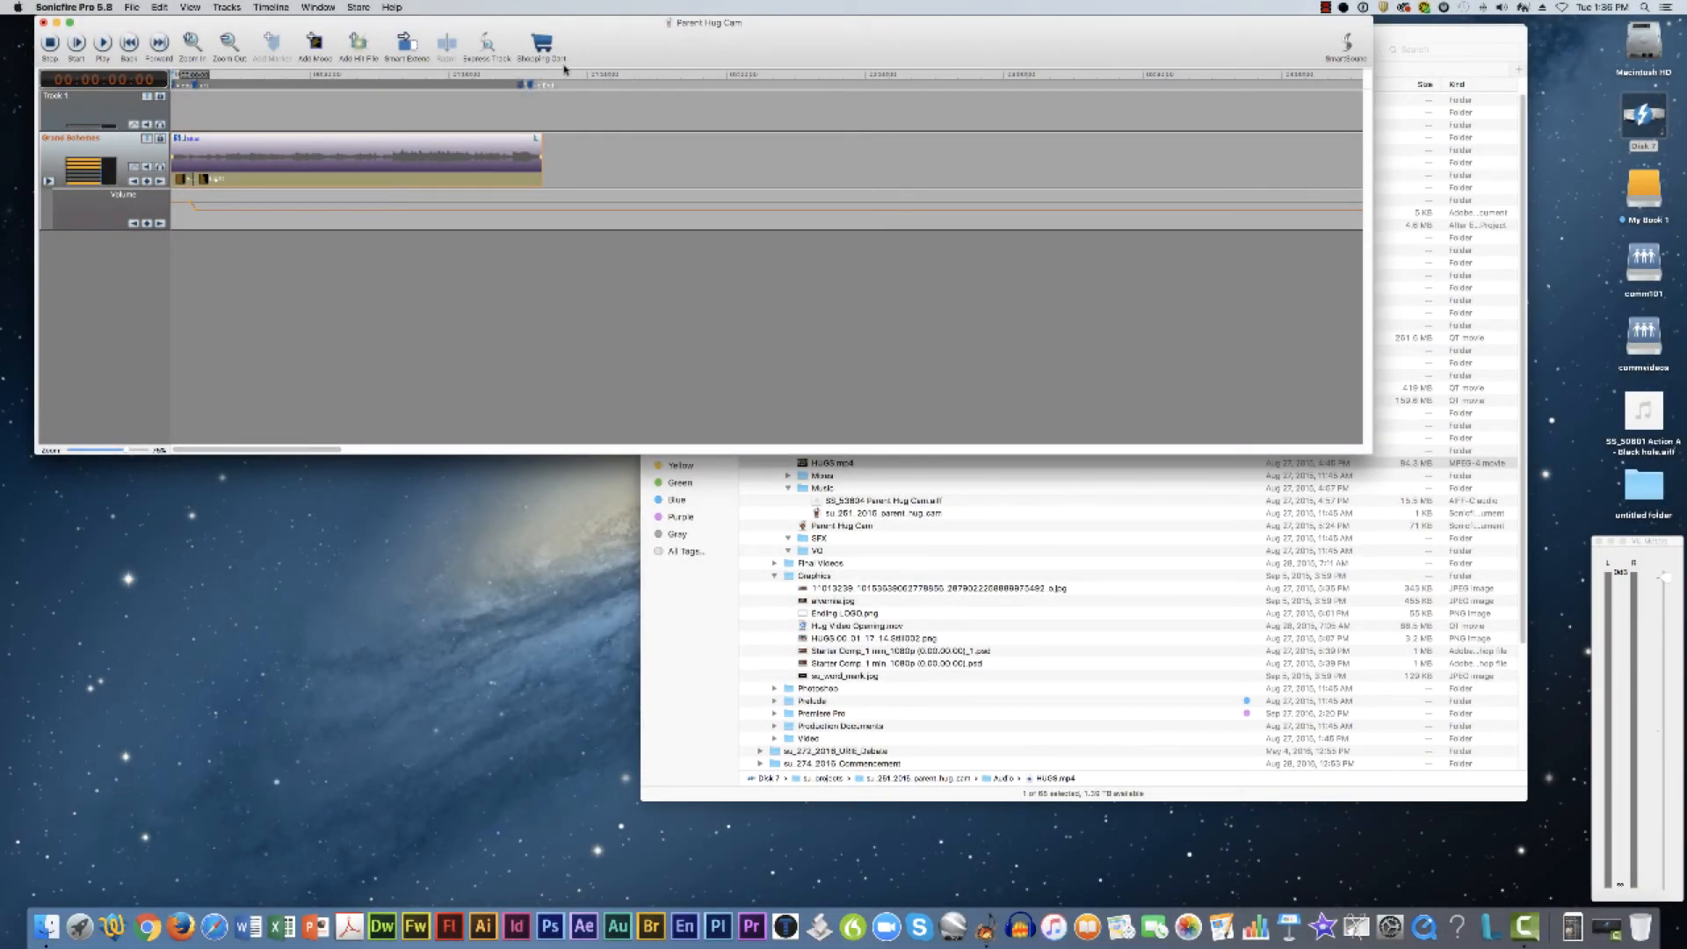
Step: Choose HUGS.mp4 from the Audio folder of su_251_2015_parent_hug_cam, inside su_projects on Disk 7, as the project video
{"action": "left_click", "coordinate": [136, 9]}
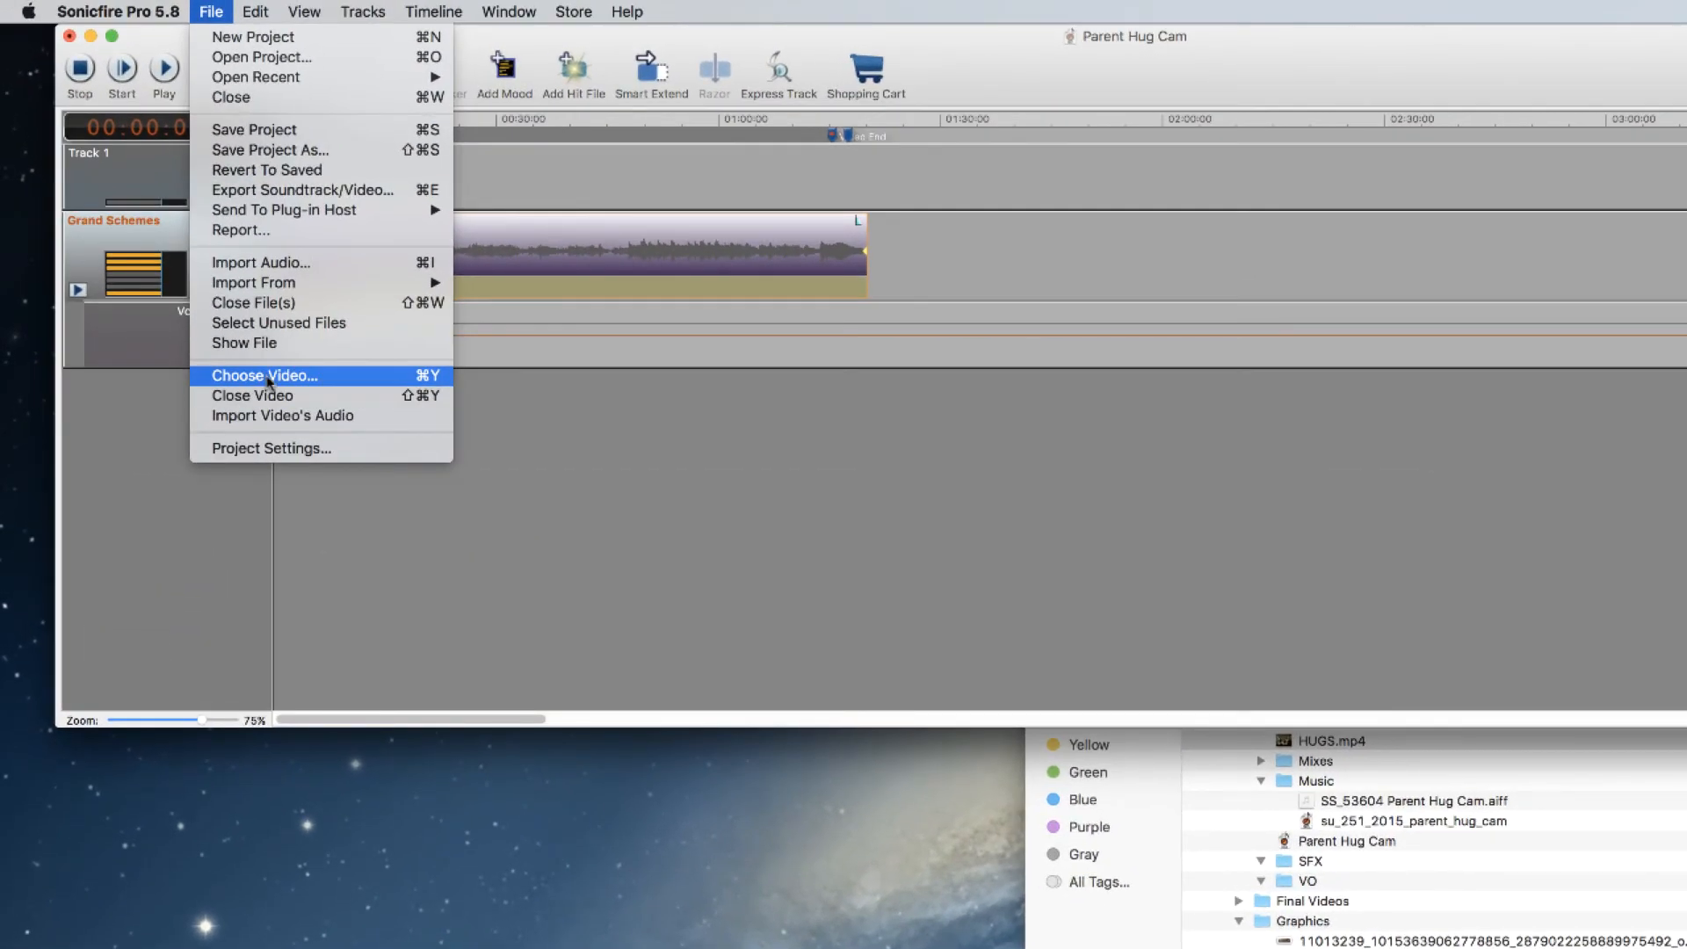
{"action": "left_click", "coordinate": [266, 376]}
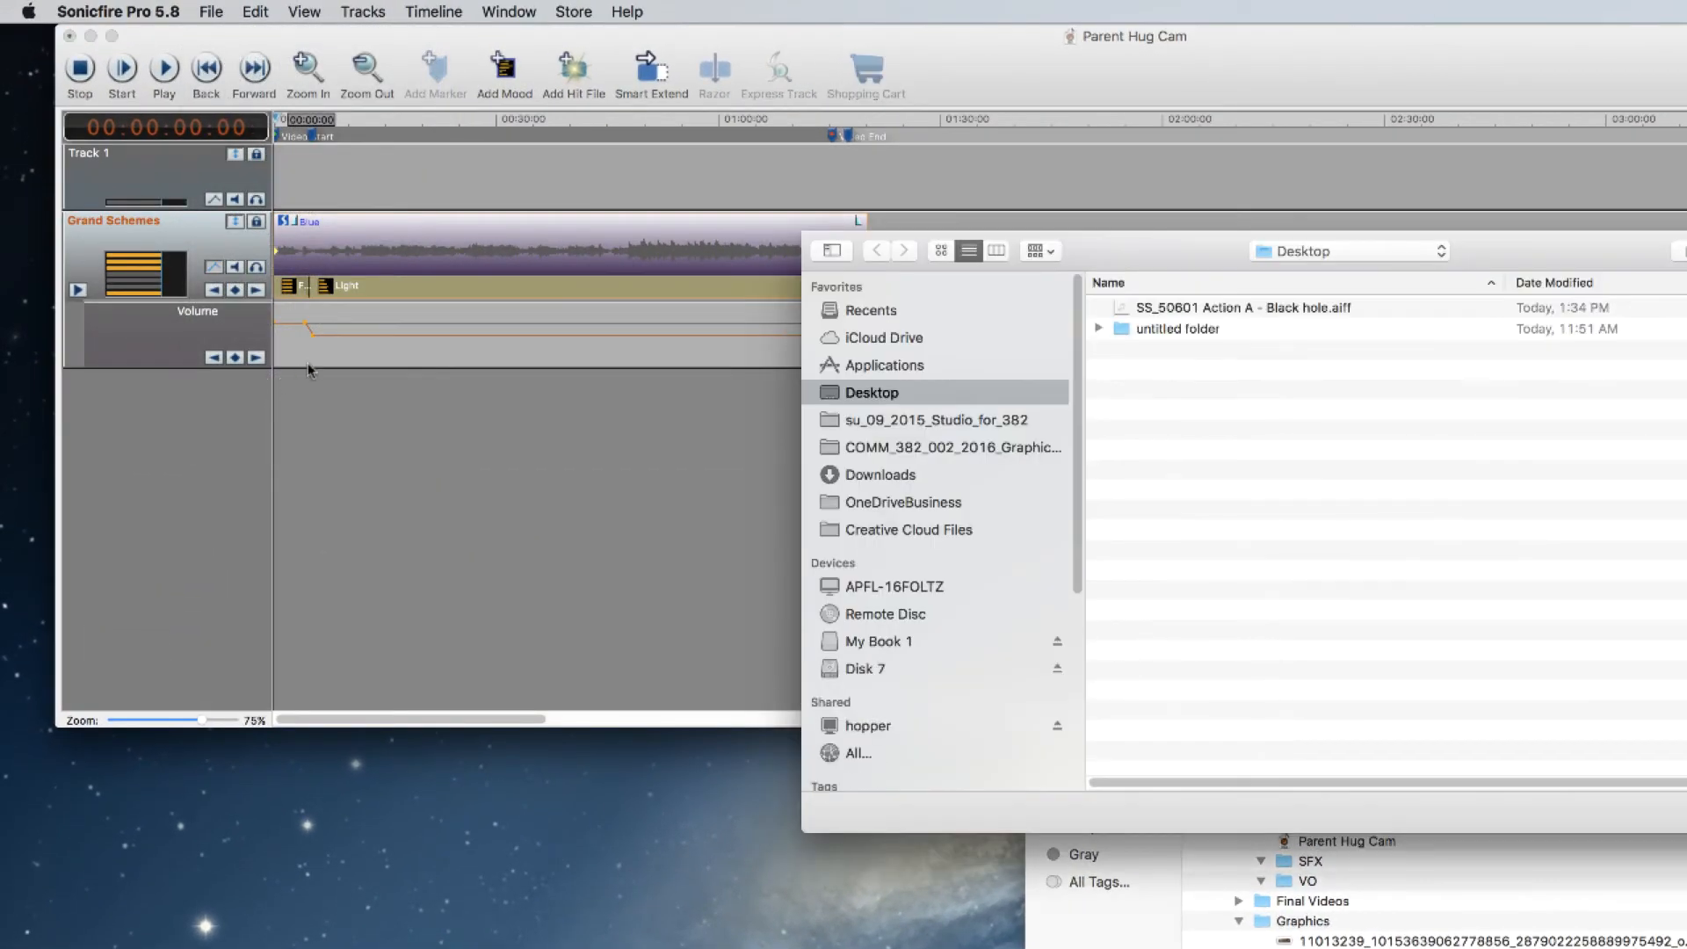
{"action": "left_click_drag", "start_coordinate": [1103, 251], "coordinate": [470, 276]}
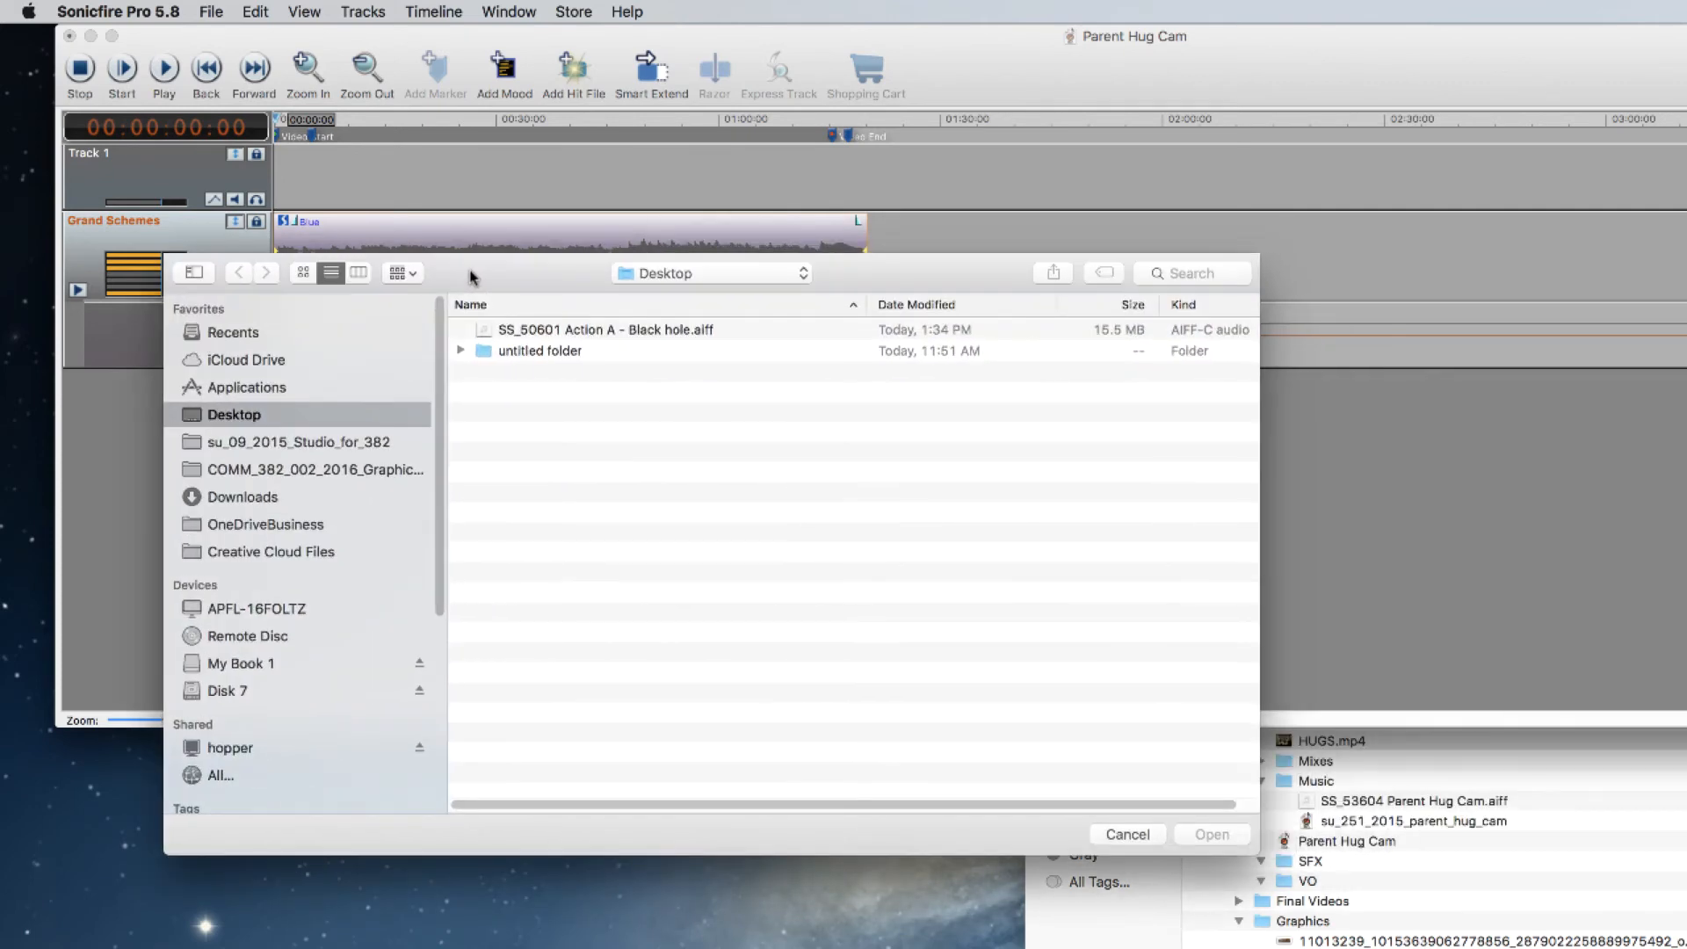
{"action": "left_click", "coordinate": [195, 694]}
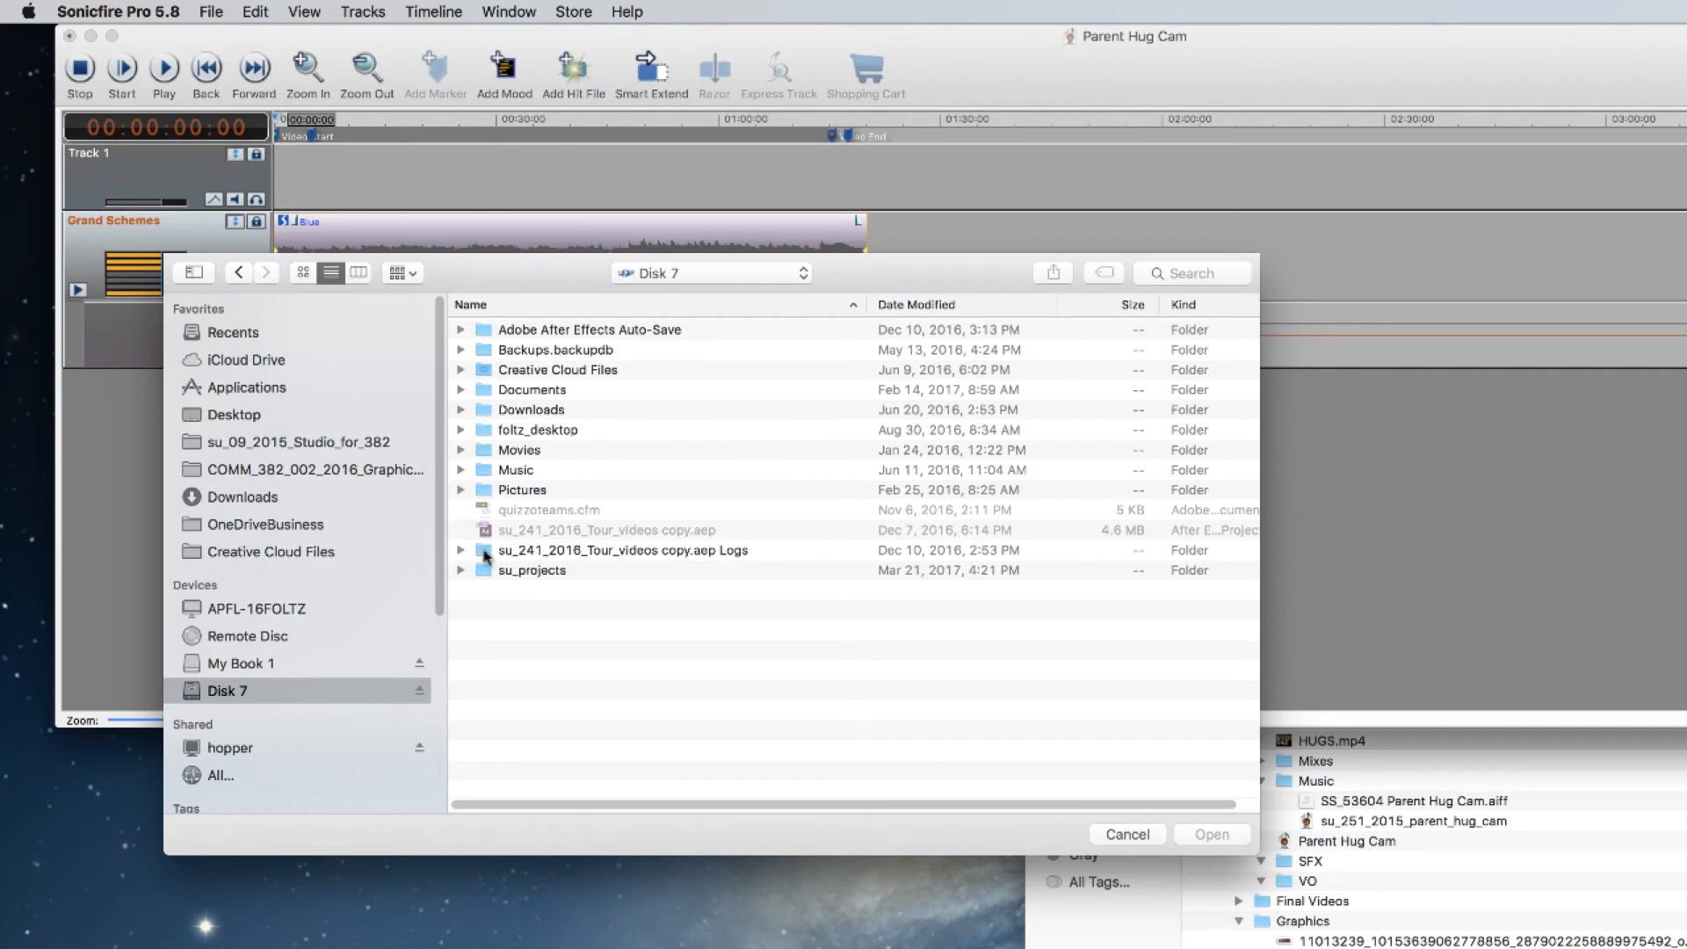
{"action": "double_click", "coordinate": [482, 571]}
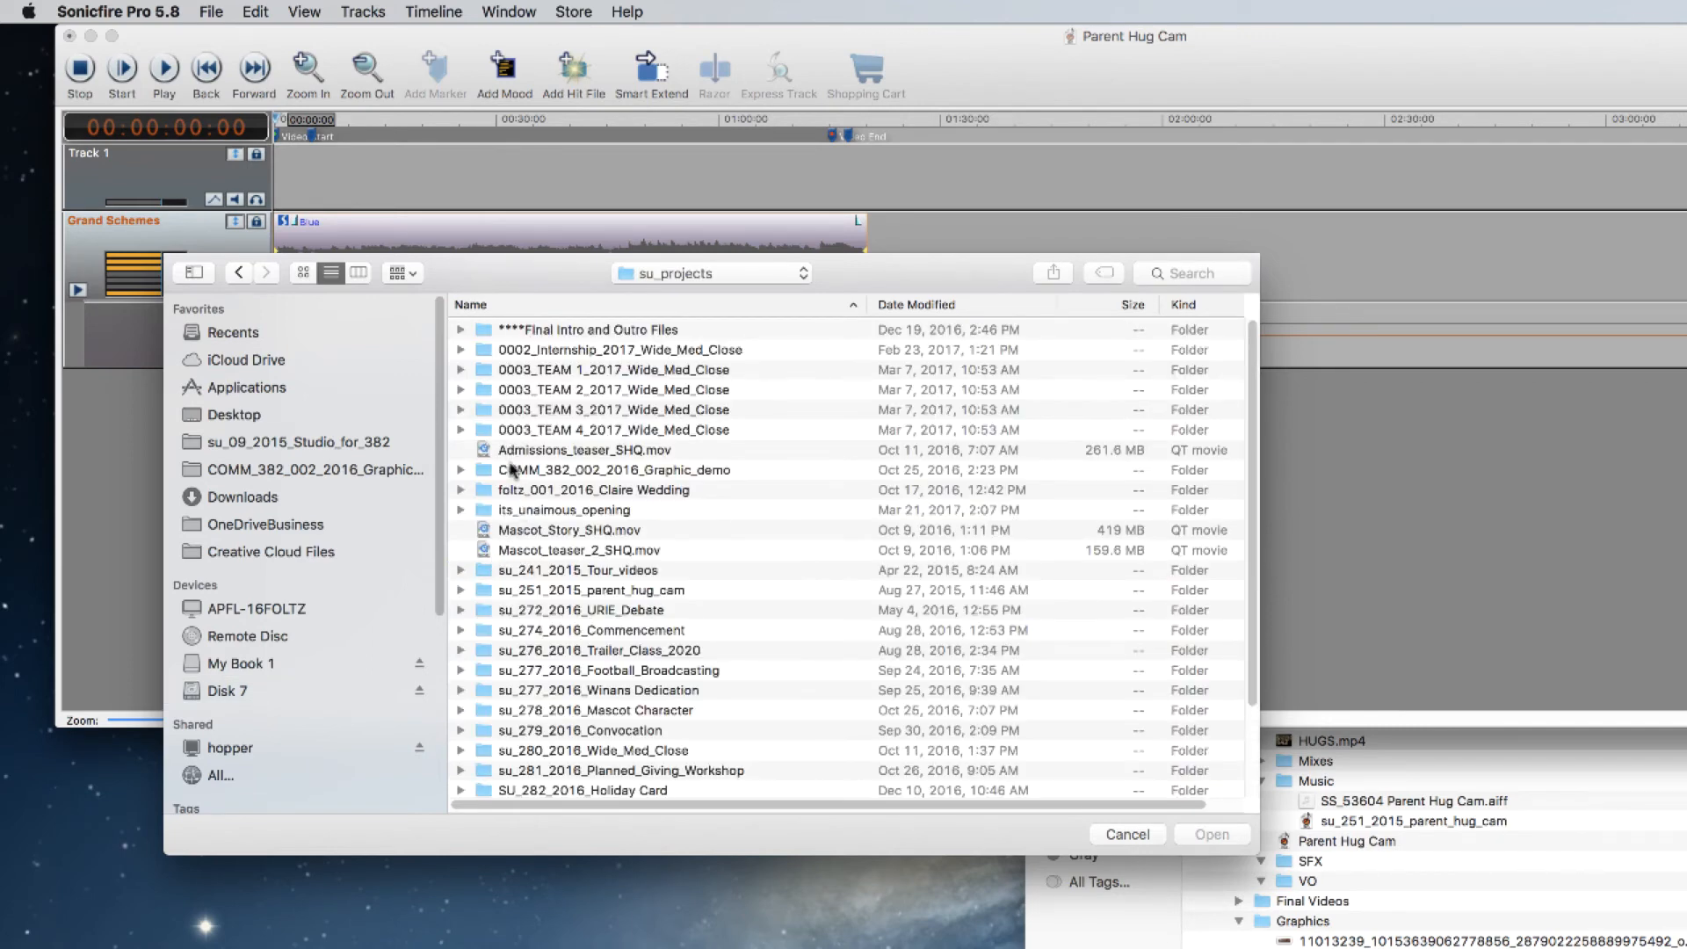
{"action": "double_click", "coordinate": [484, 593]}
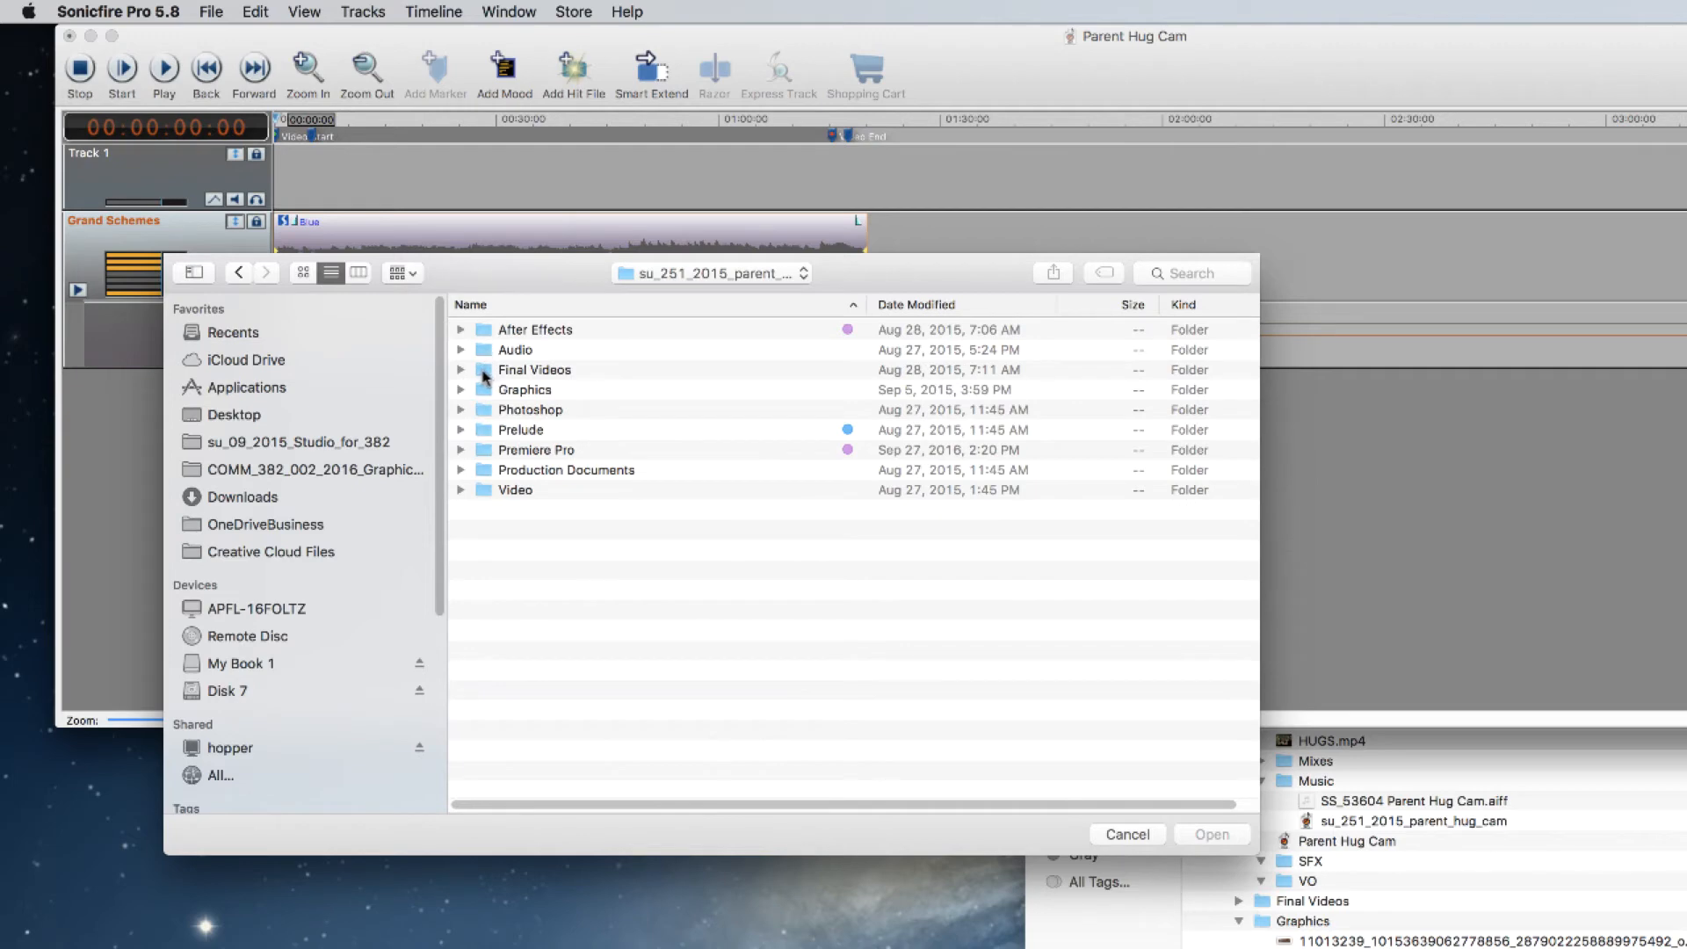
{"action": "left_click", "coordinate": [461, 370]}
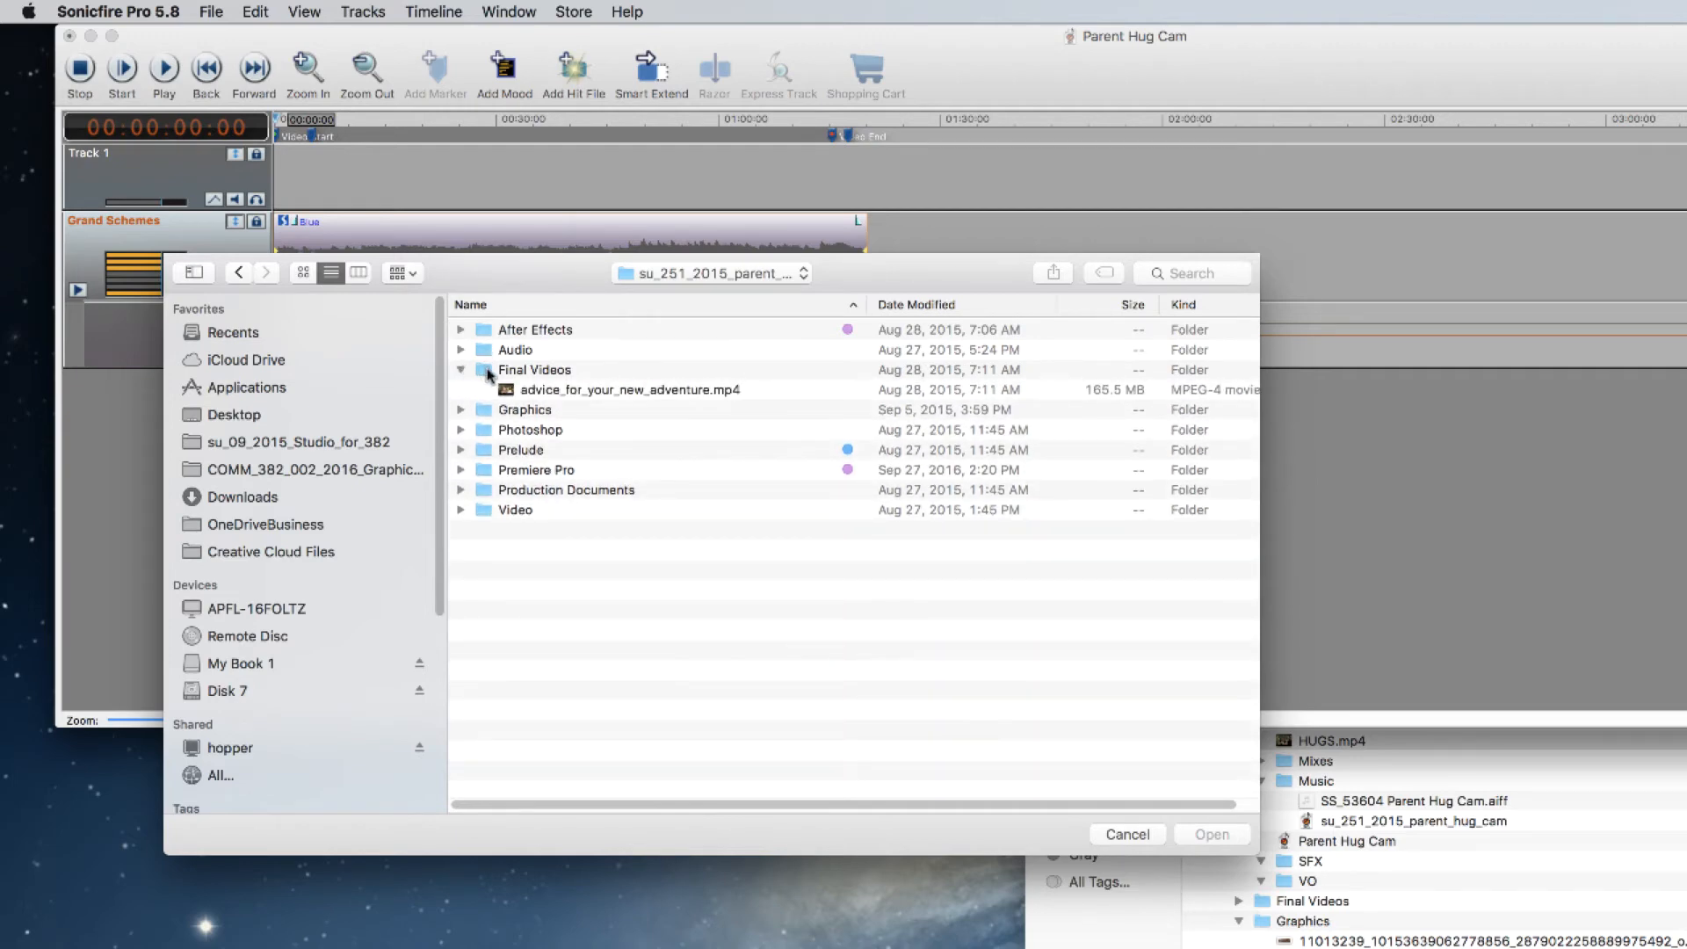
{"action": "left_click", "coordinate": [460, 350]}
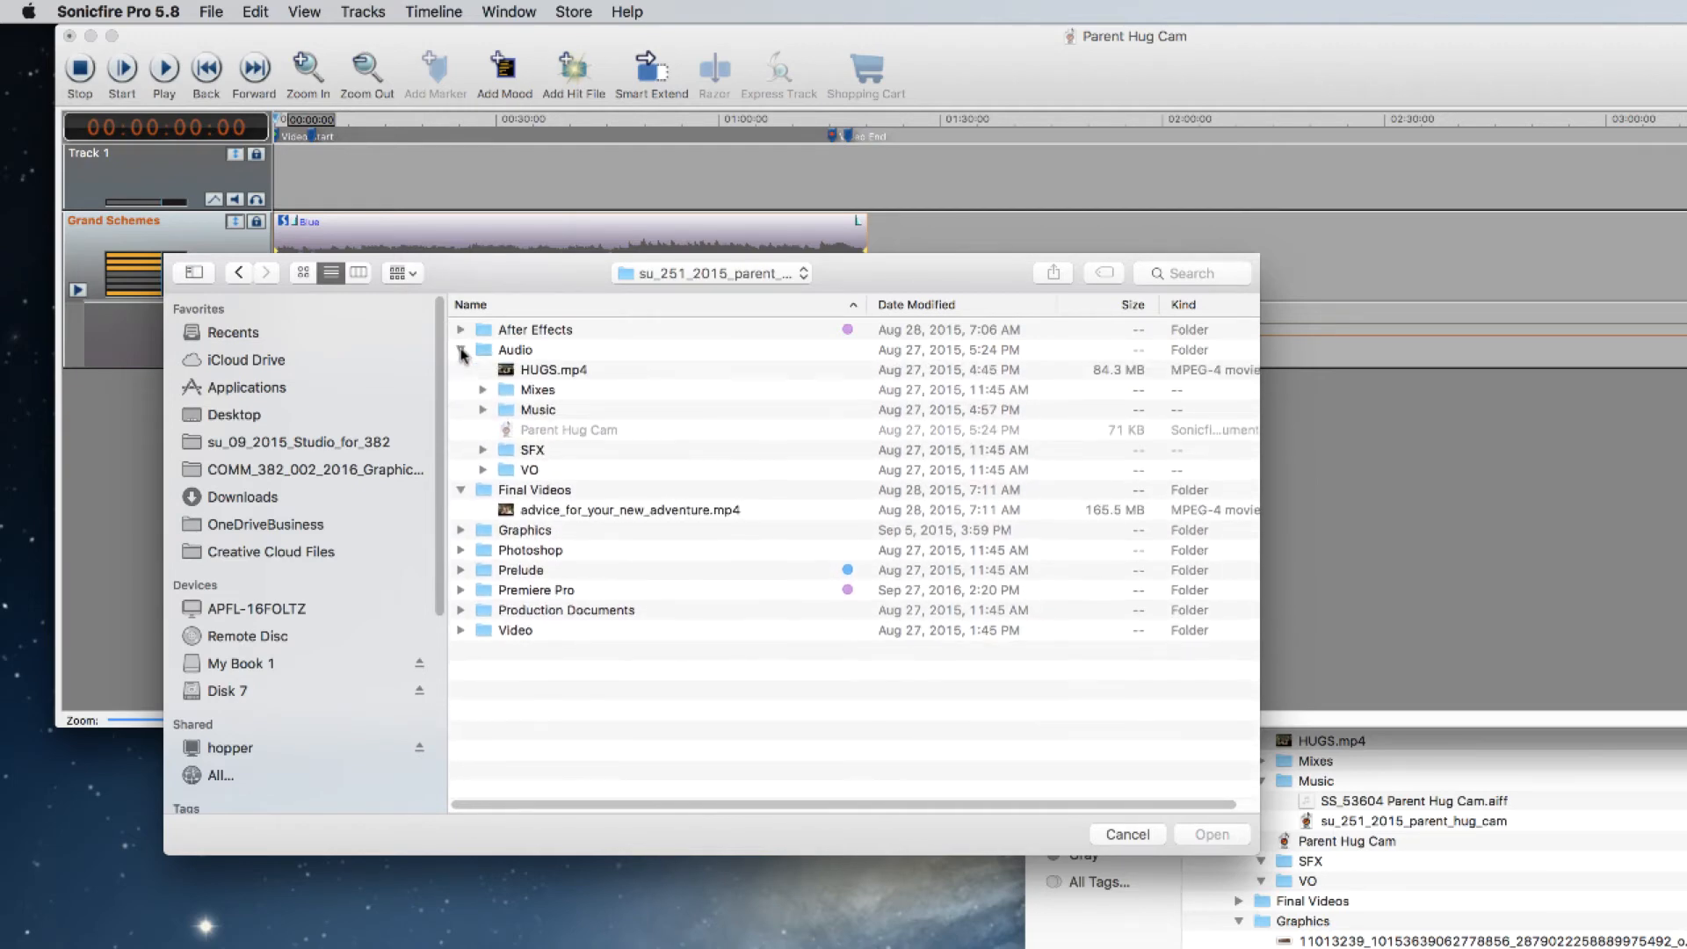
{"action": "left_click", "coordinate": [506, 370]}
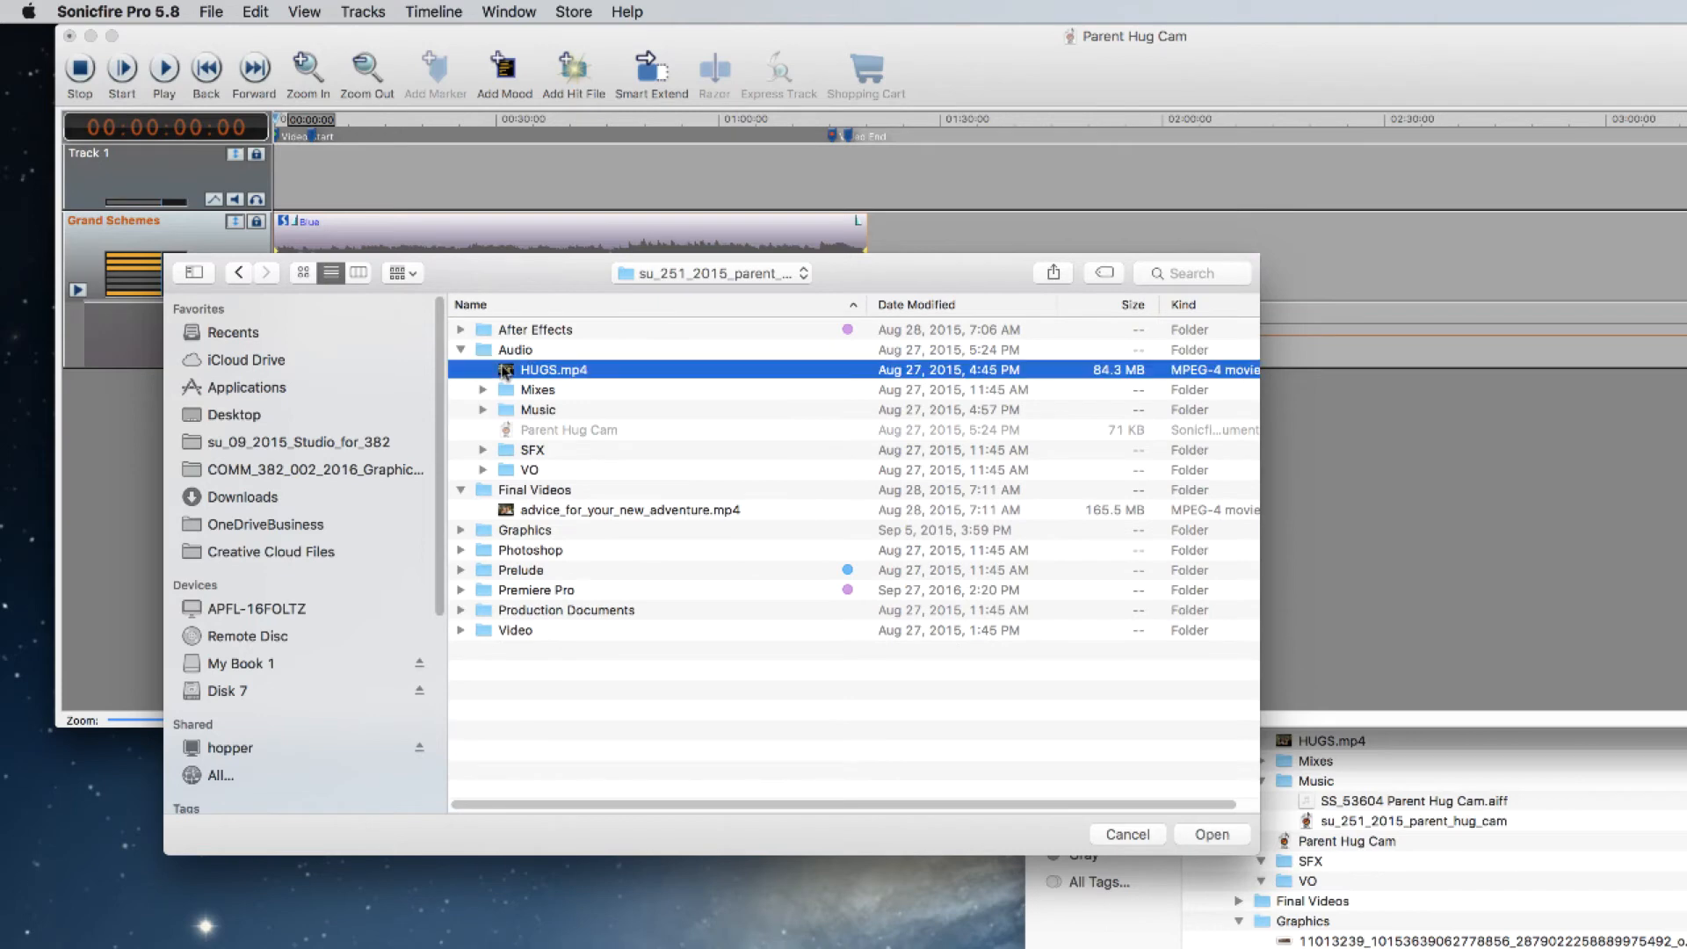
{"action": "left_click", "coordinate": [1213, 835]}
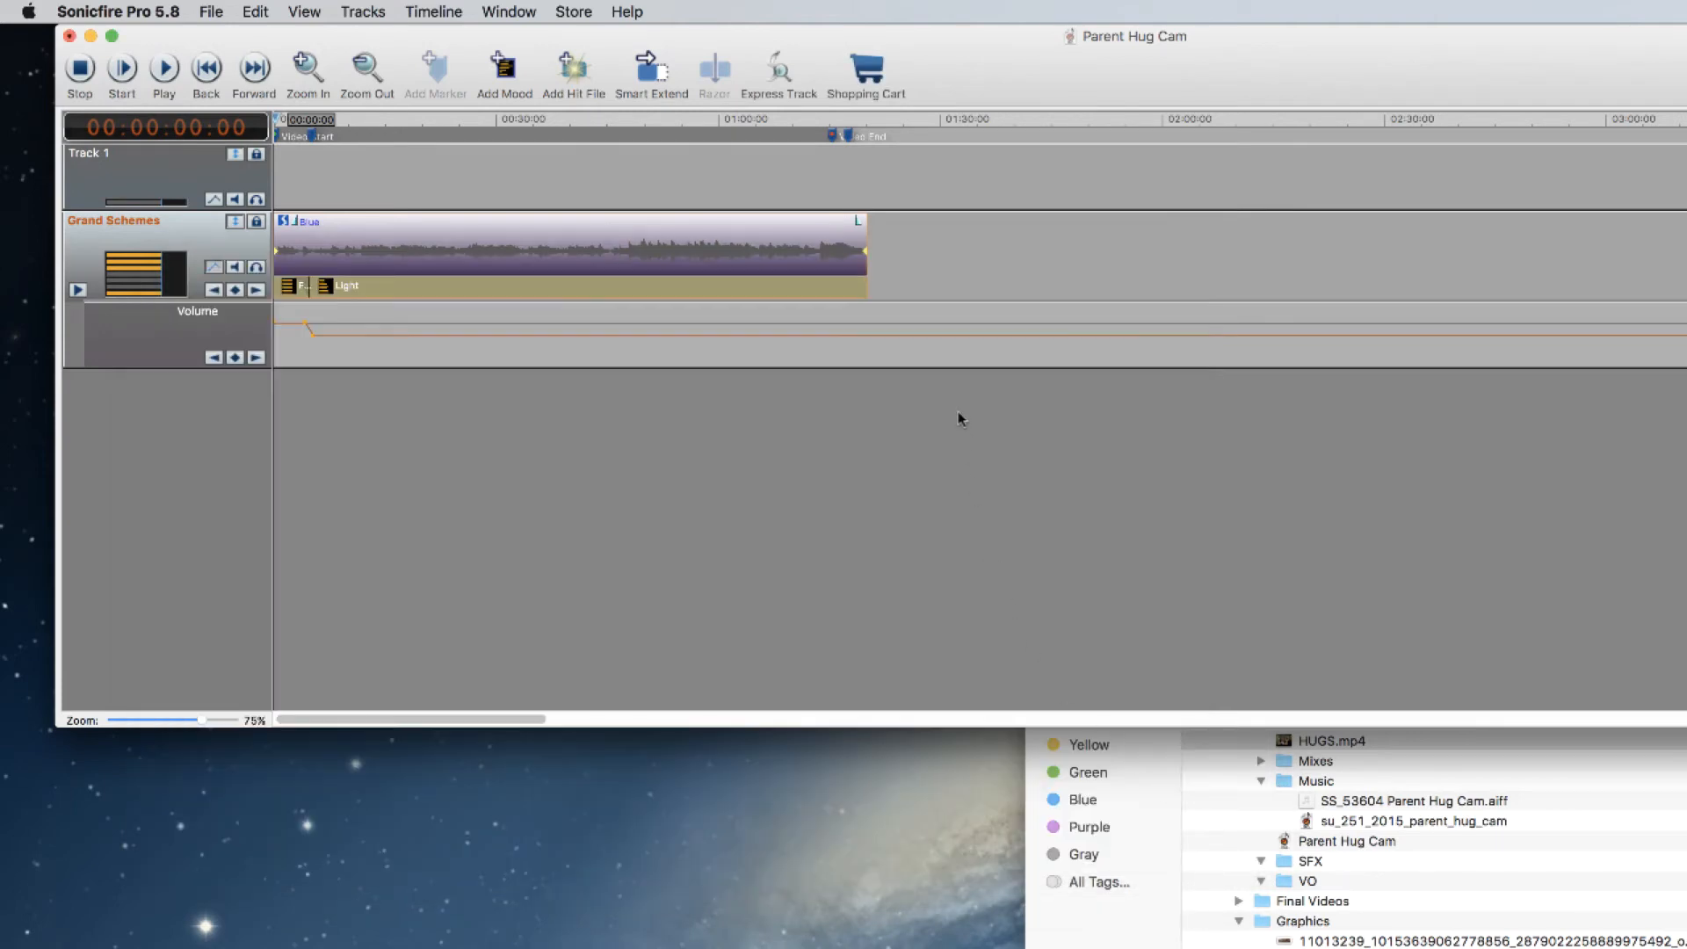
Step: Show the Video window, place it below the timeline and play the first few seconds of the video
{"action": "left_click", "coordinate": [523, 12]}
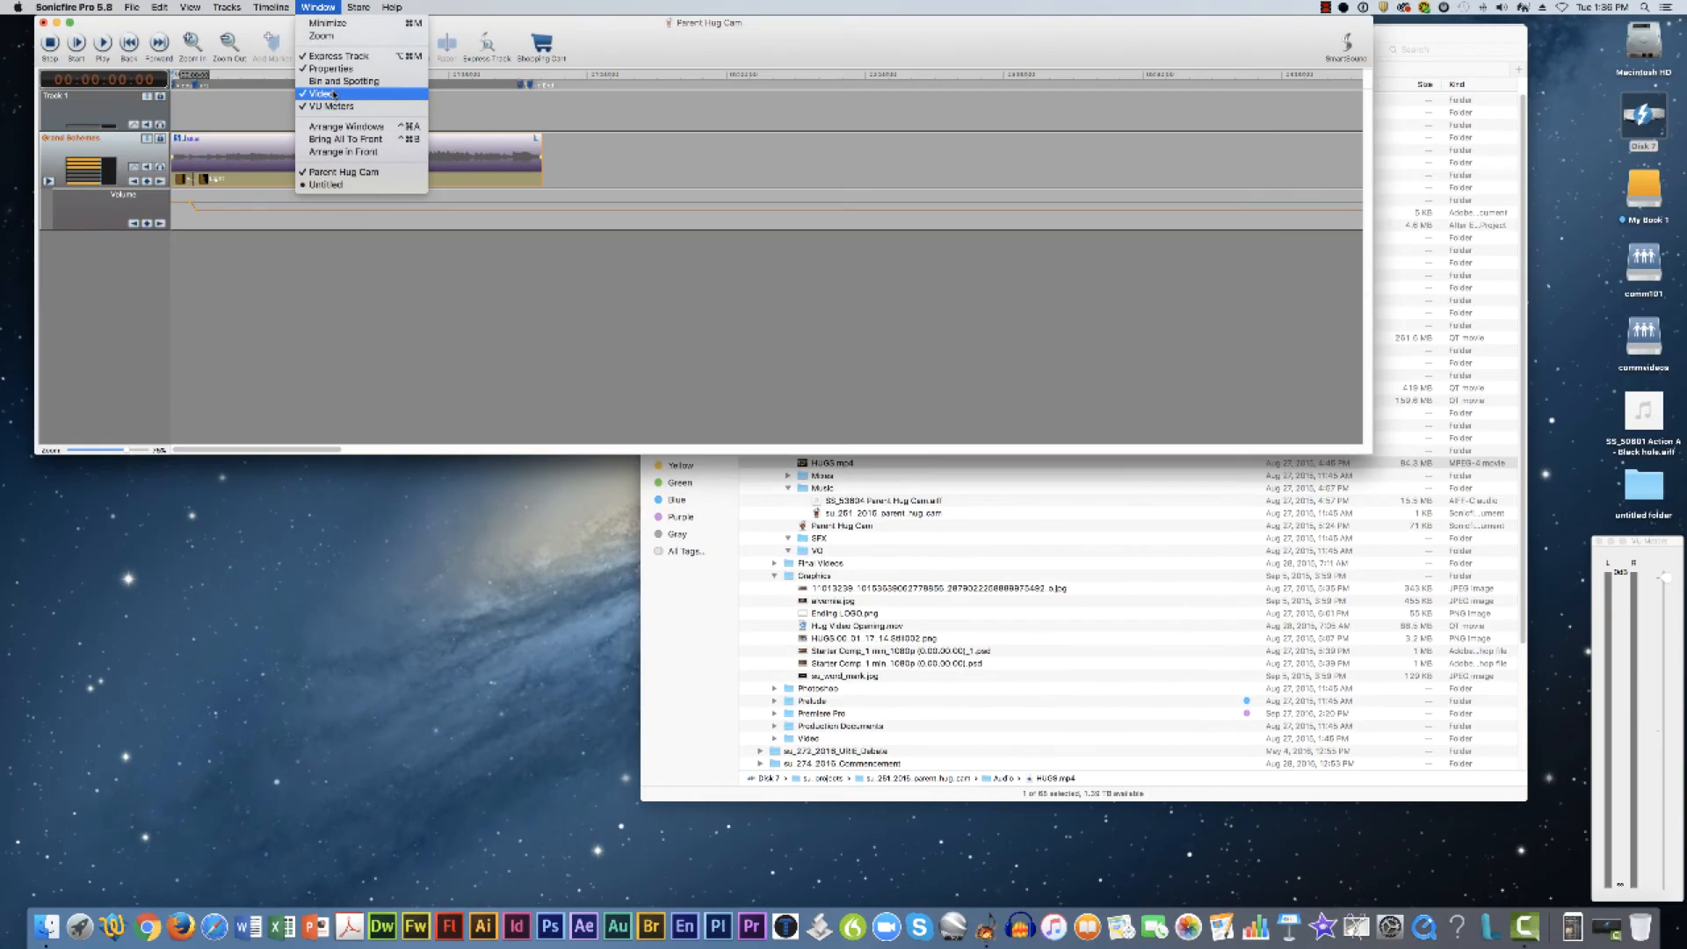
{"action": "left_click", "coordinate": [531, 11]}
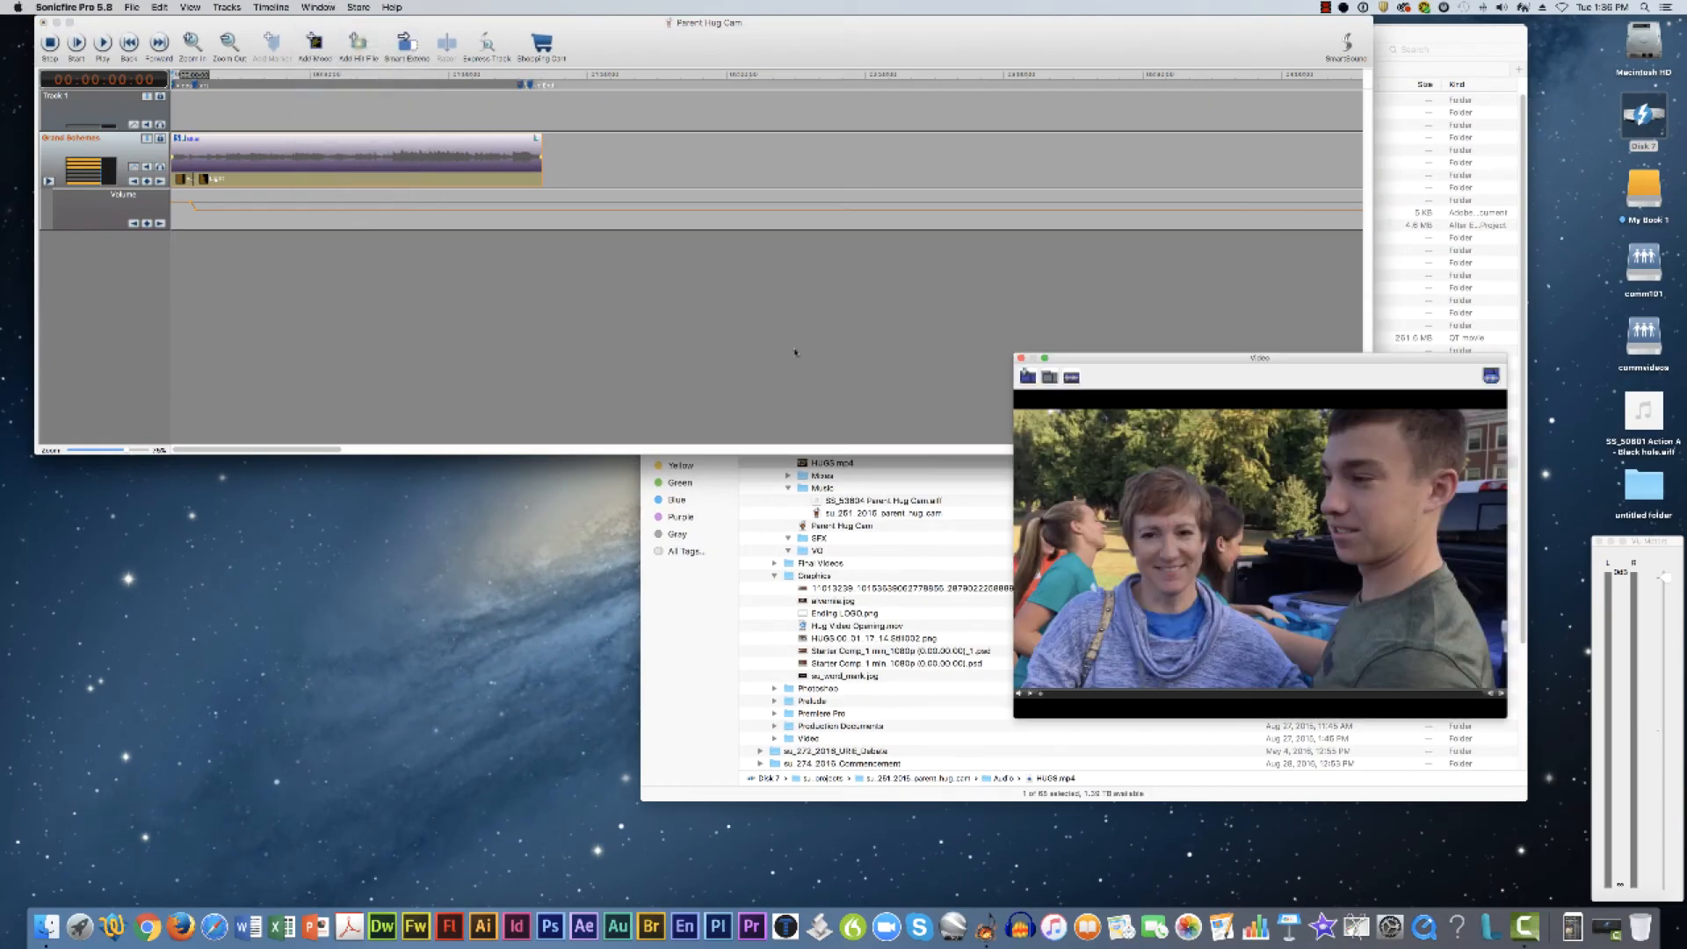
{"action": "left_click_drag", "start_coordinate": [1232, 363], "coordinate": [269, 471]}
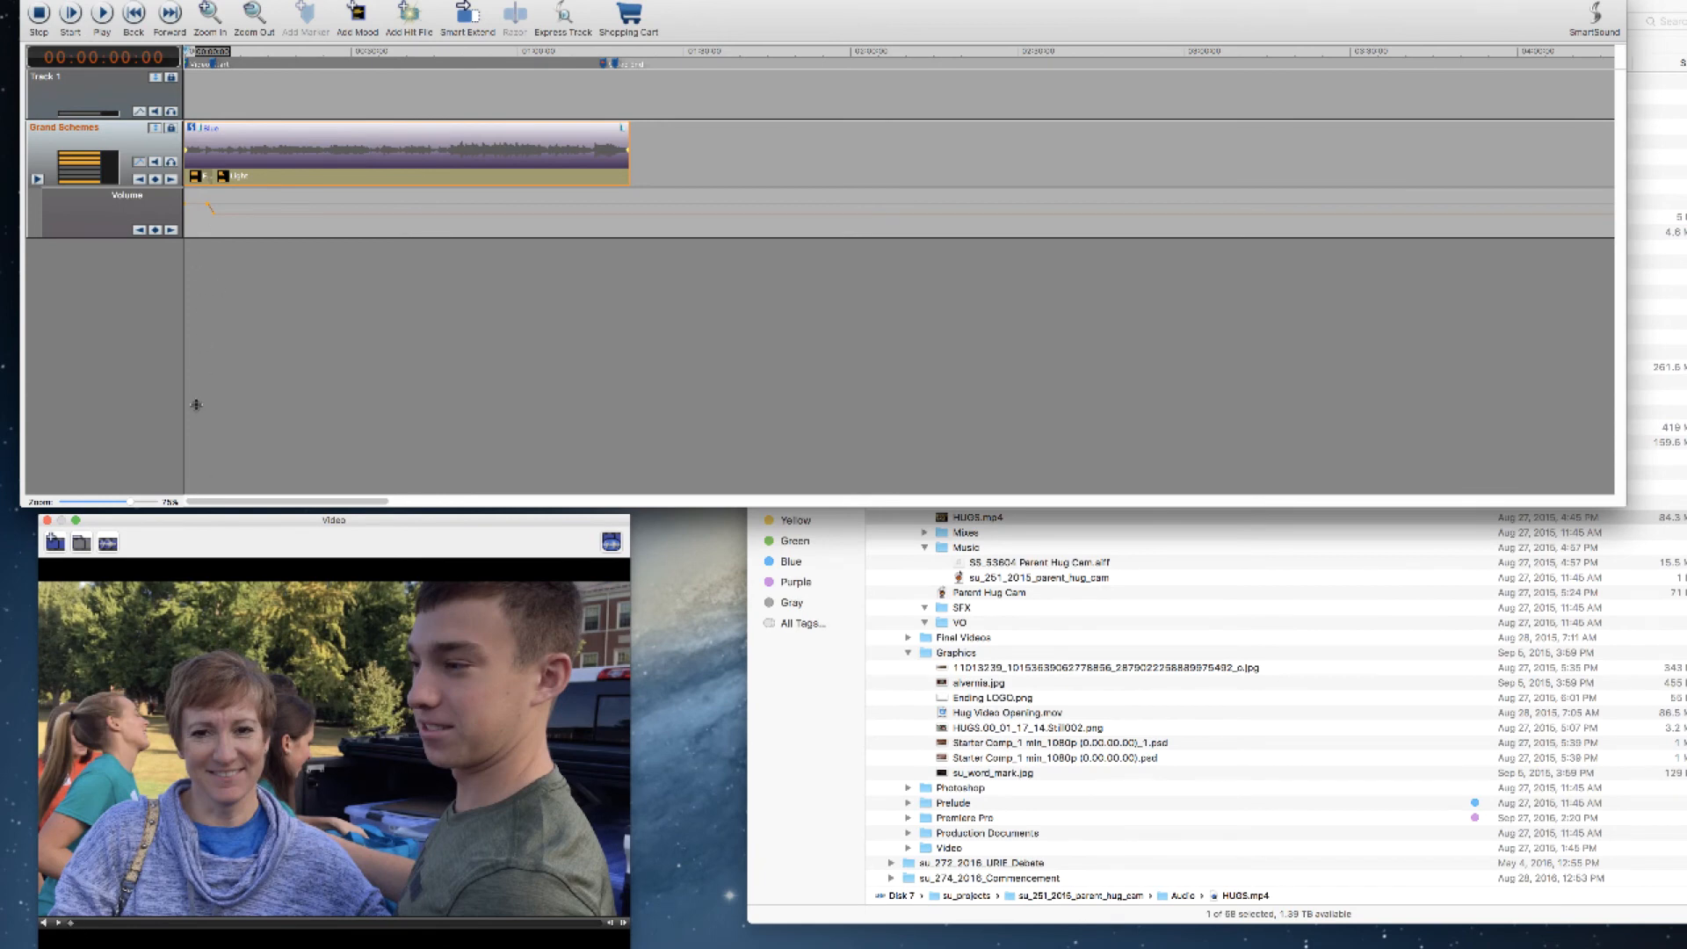
{"action": "left_click", "coordinate": [59, 925]}
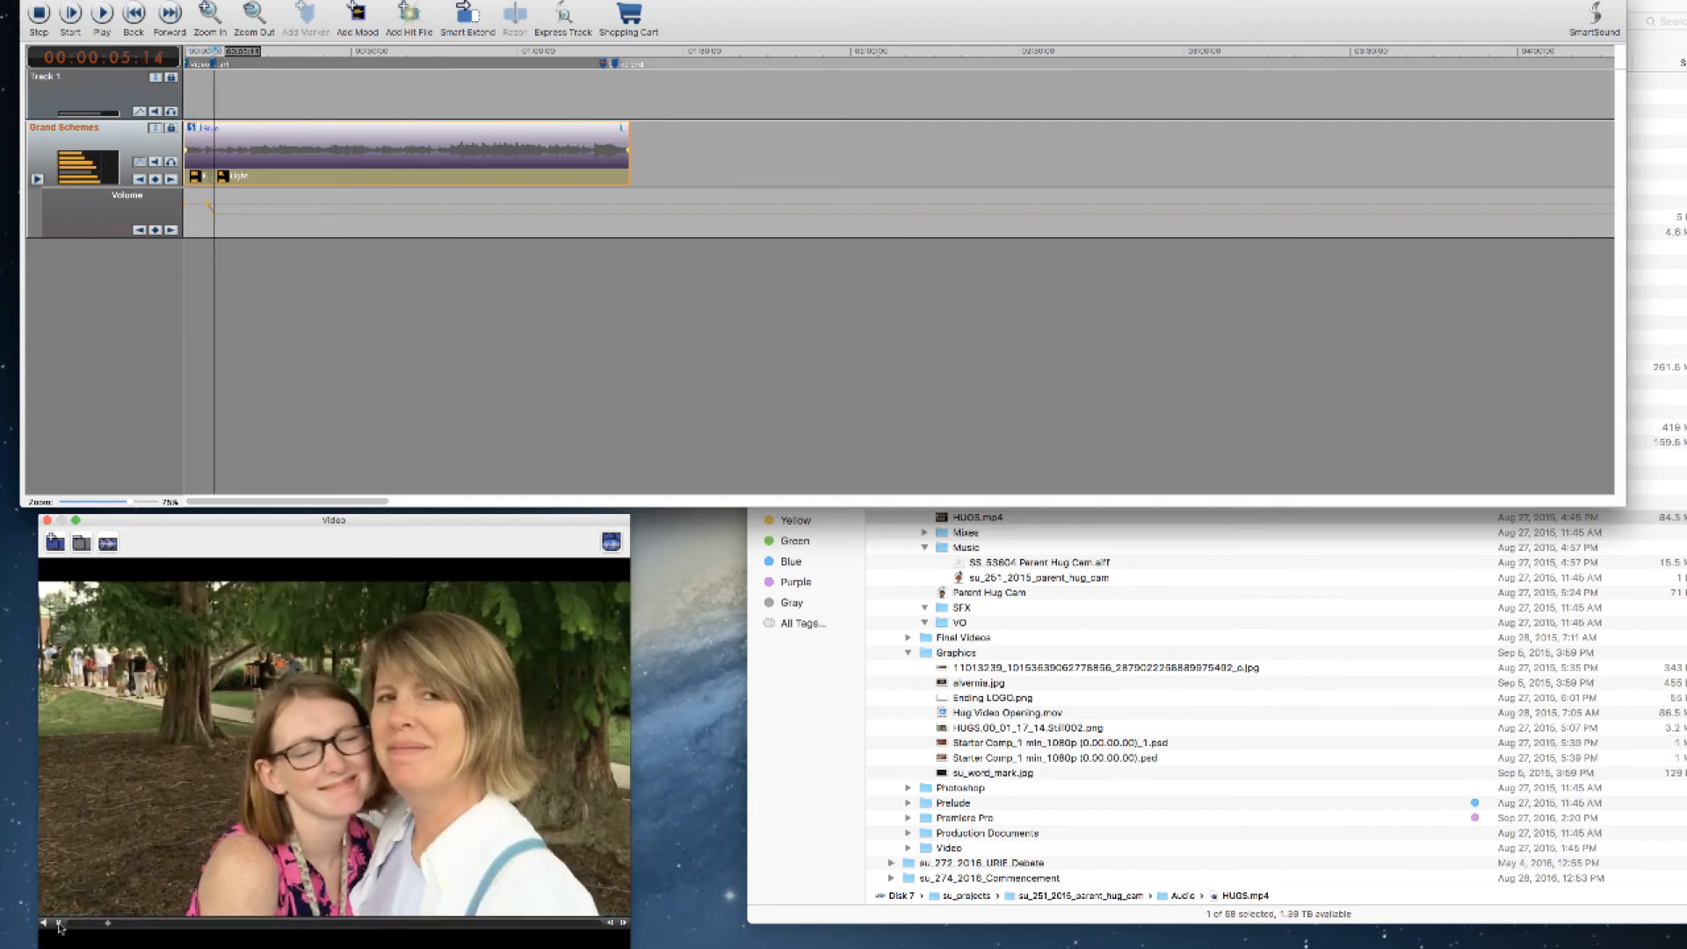
{"action": "left_click", "coordinate": [58, 924]}
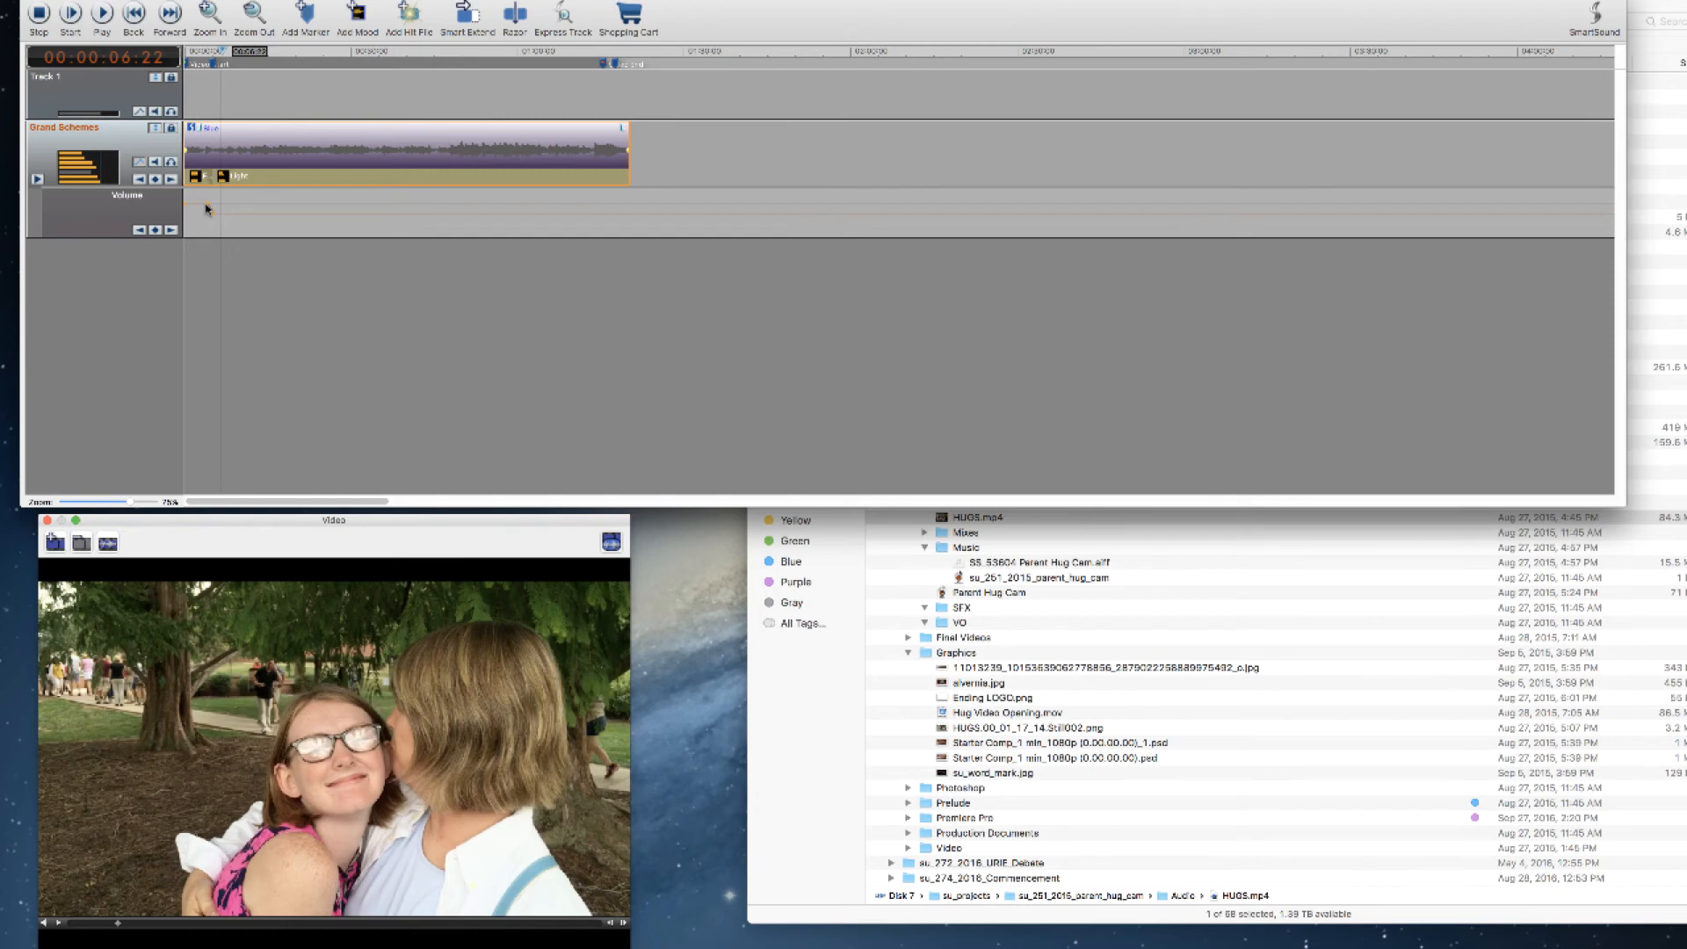
Step: Lower the two opening volume keyframes of Grand Schemes to the bottom and play the fade-in from the start
{"action": "left_click_drag", "start_coordinate": [207, 206], "coordinate": [205, 238]}
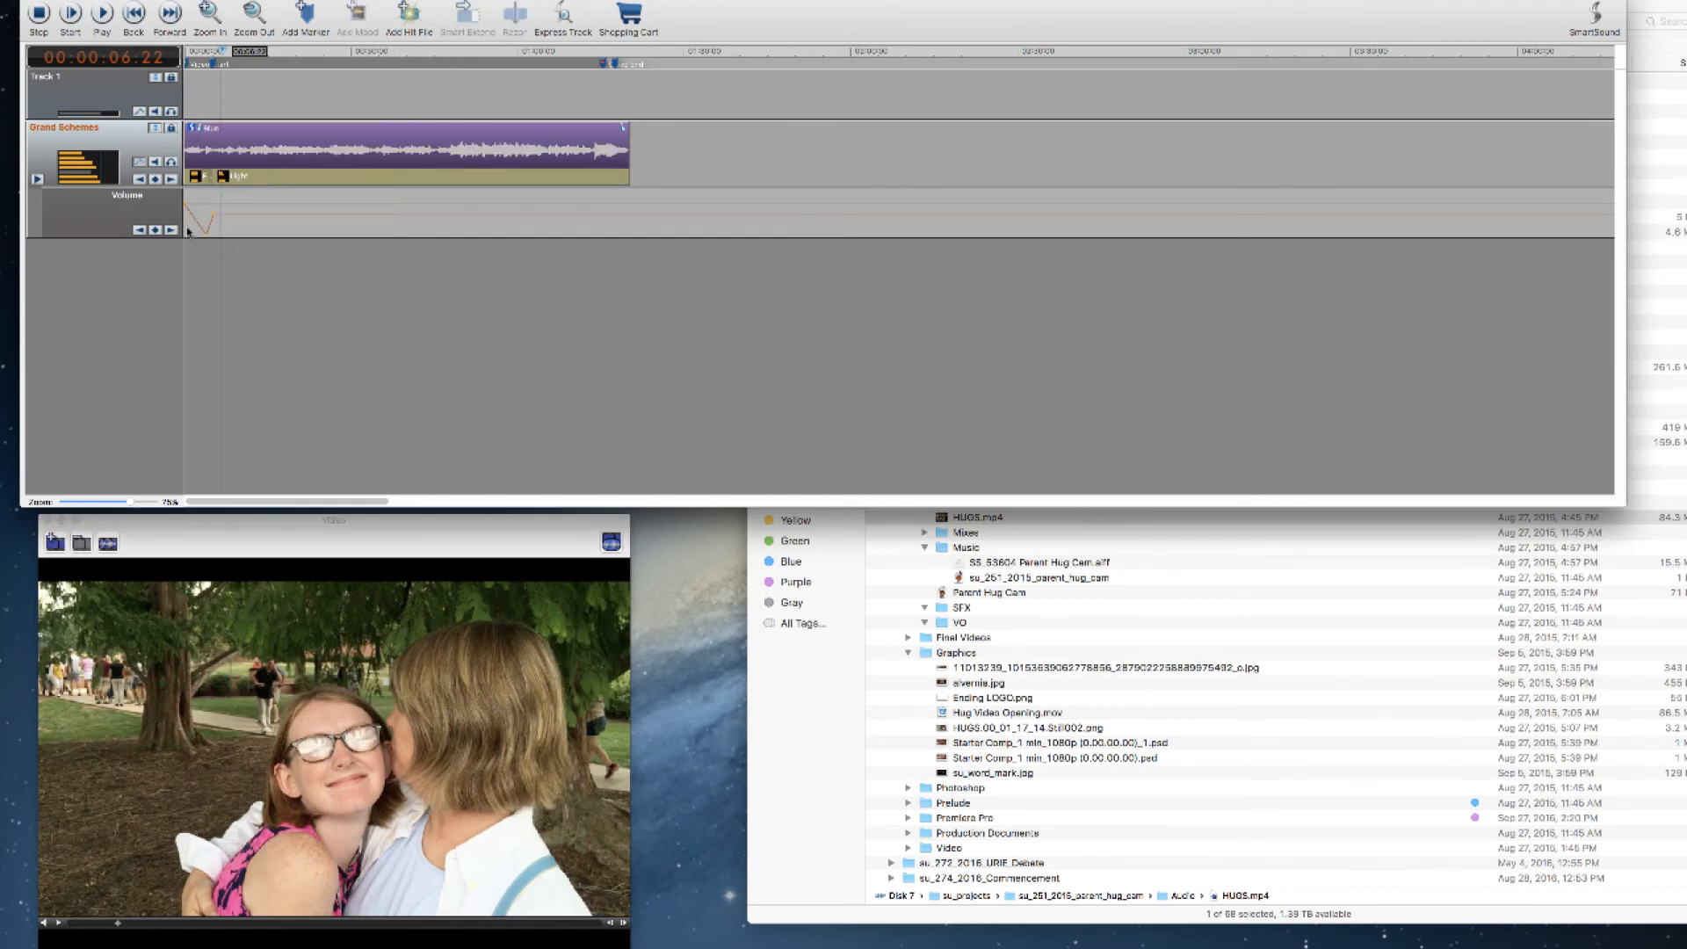
{"action": "left_click_drag", "start_coordinate": [186, 211], "coordinate": [188, 242]}
{"action": "left_click_drag", "start_coordinate": [220, 52], "coordinate": [180, 58]}
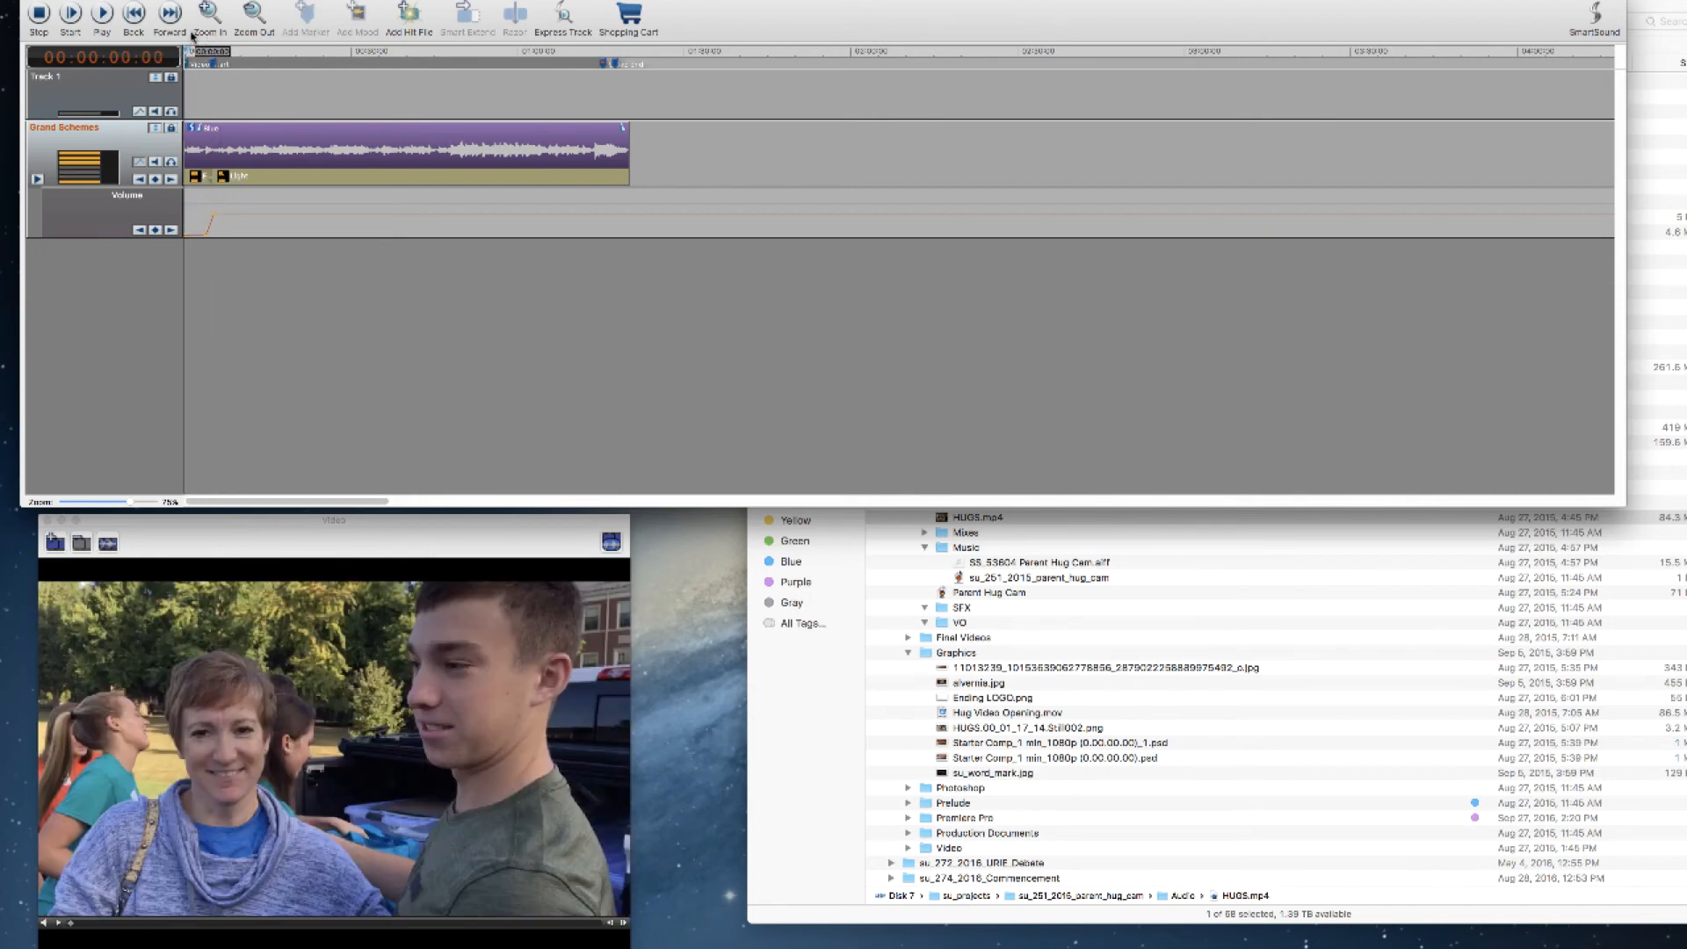
{"action": "left_click", "coordinate": [103, 12]}
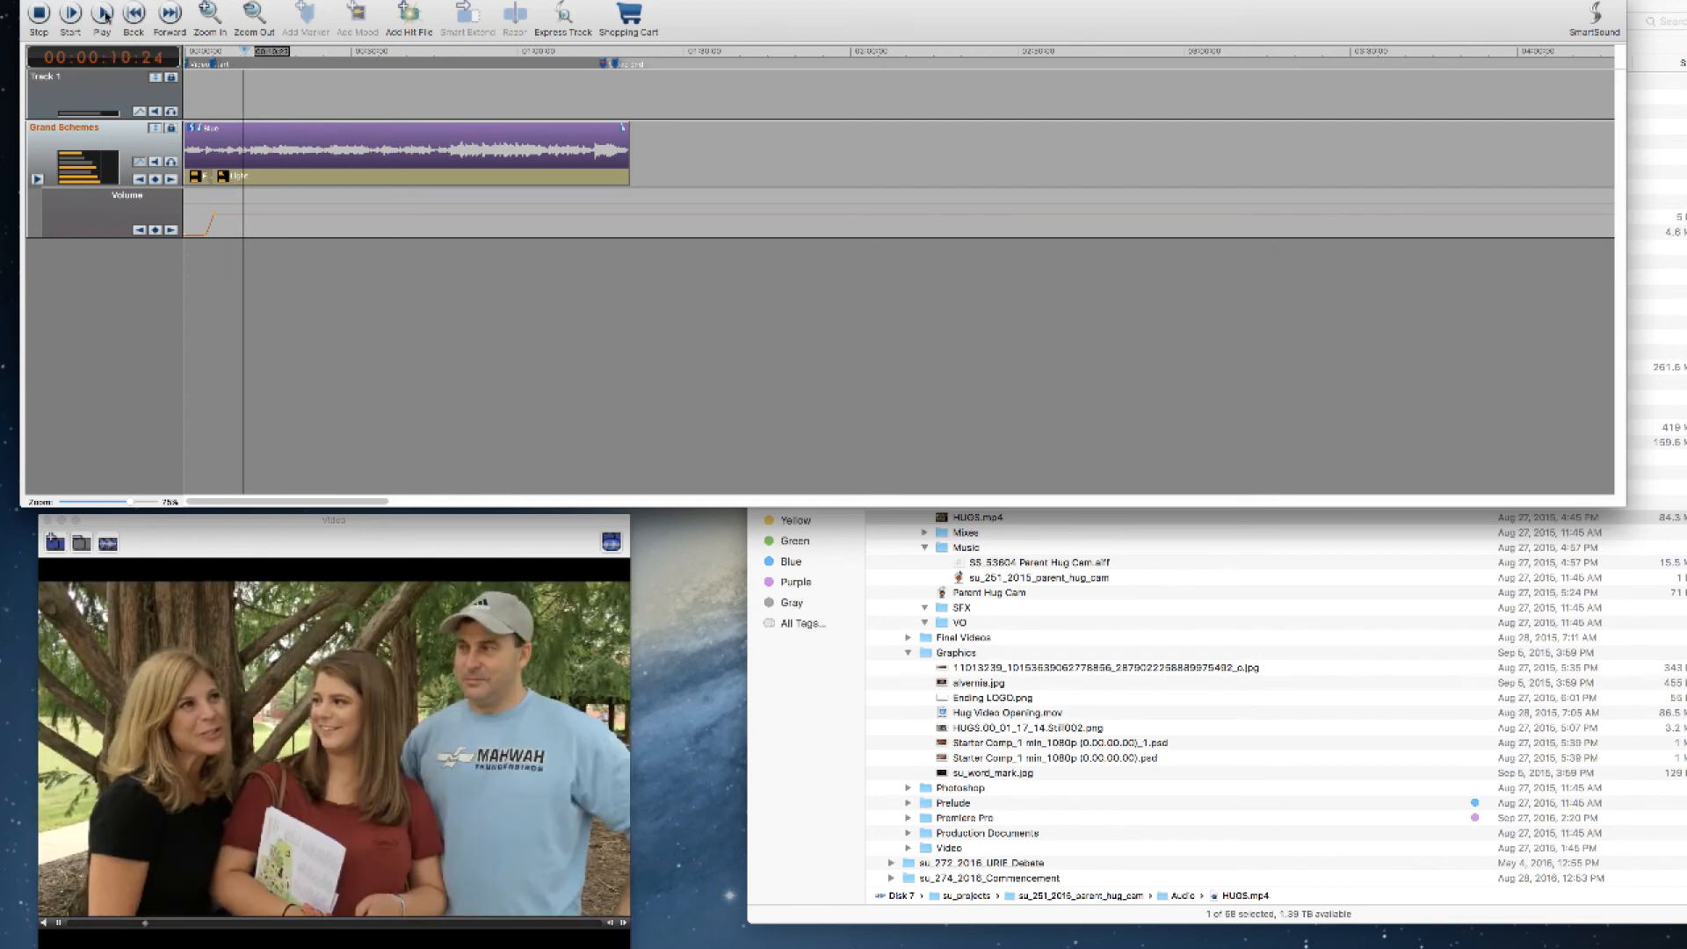
{"action": "left_click", "coordinate": [103, 15]}
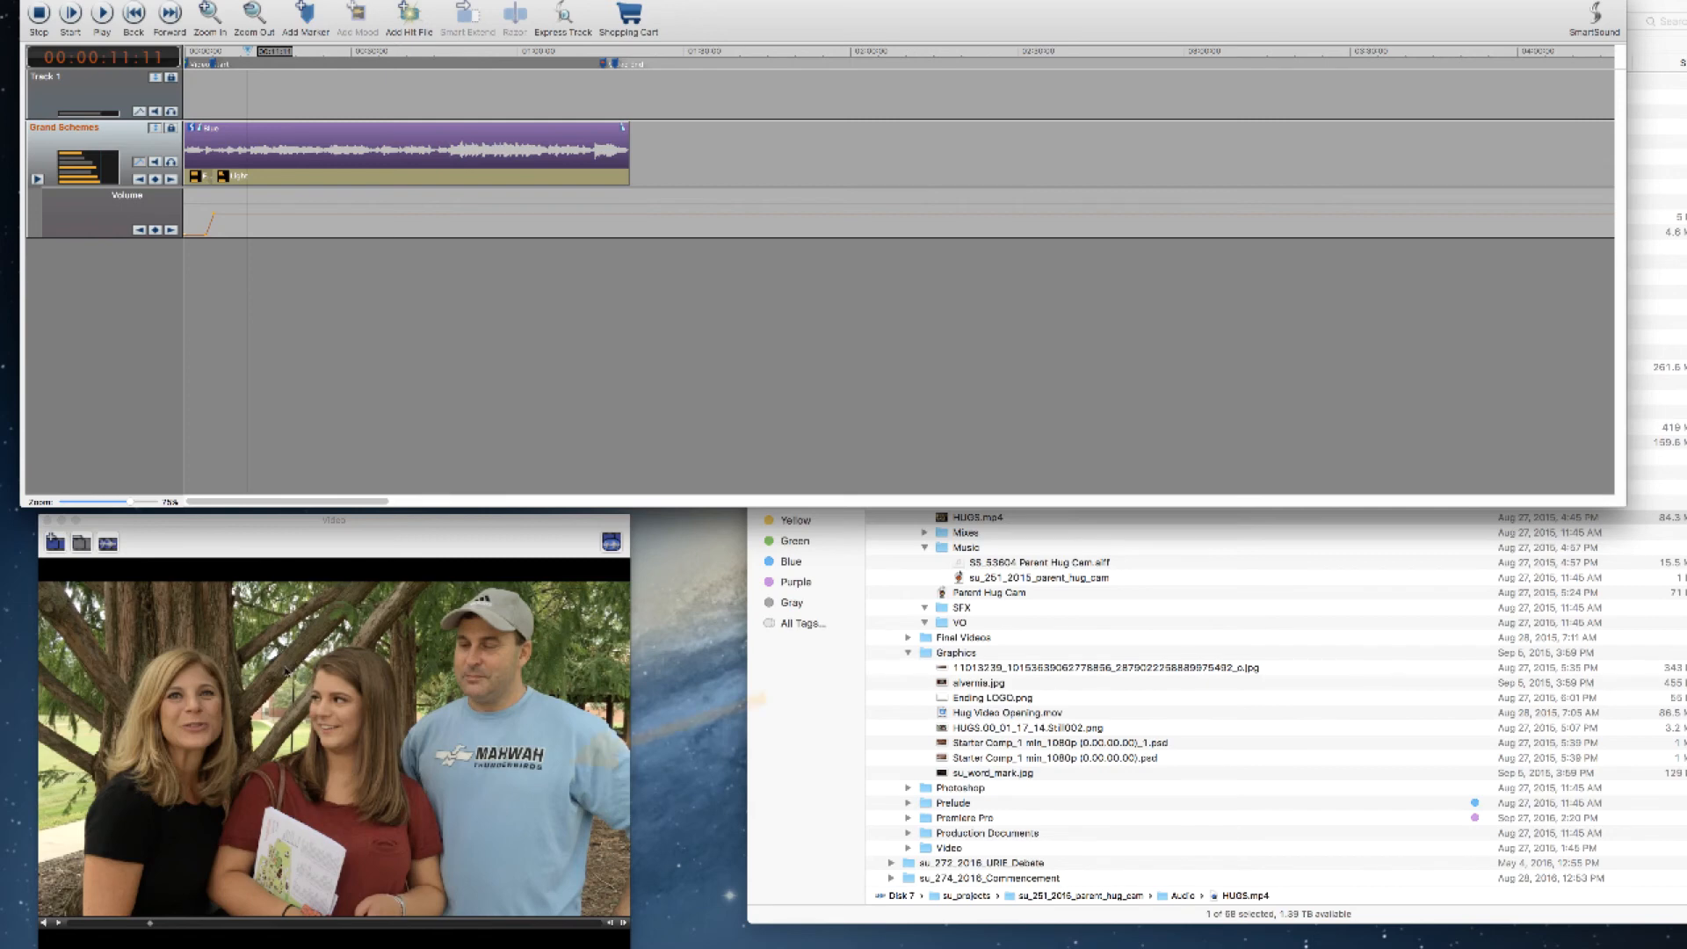
{"action": "left_click", "coordinate": [138, 0]}
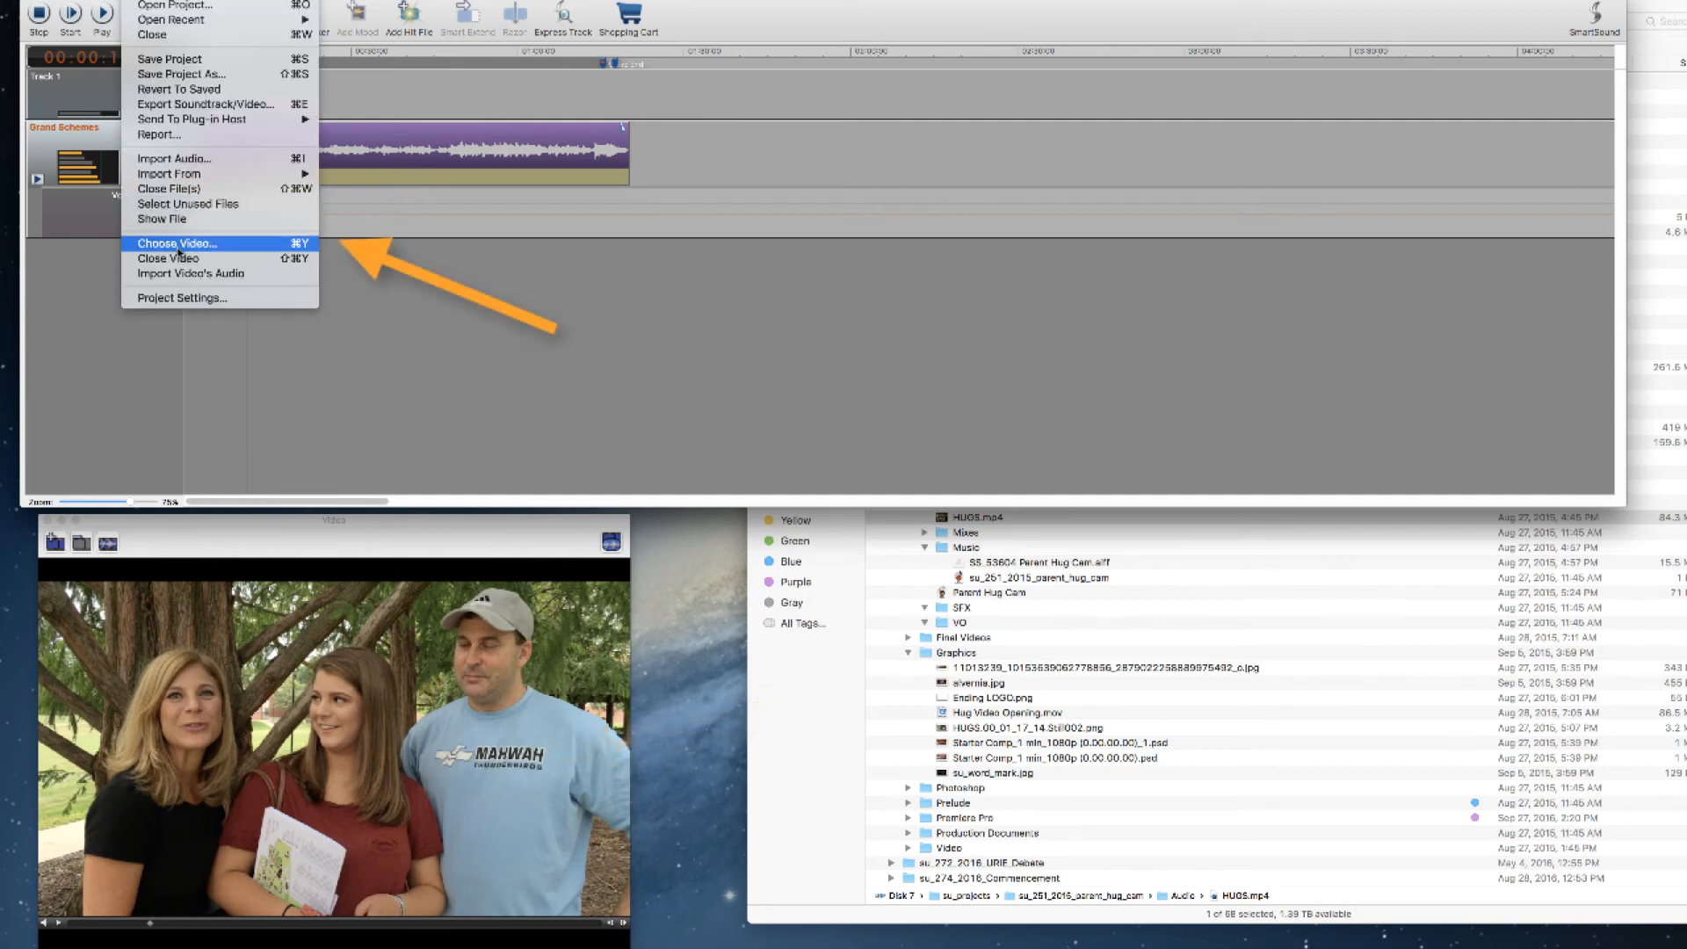
{"action": "left_click", "coordinate": [85, 283]}
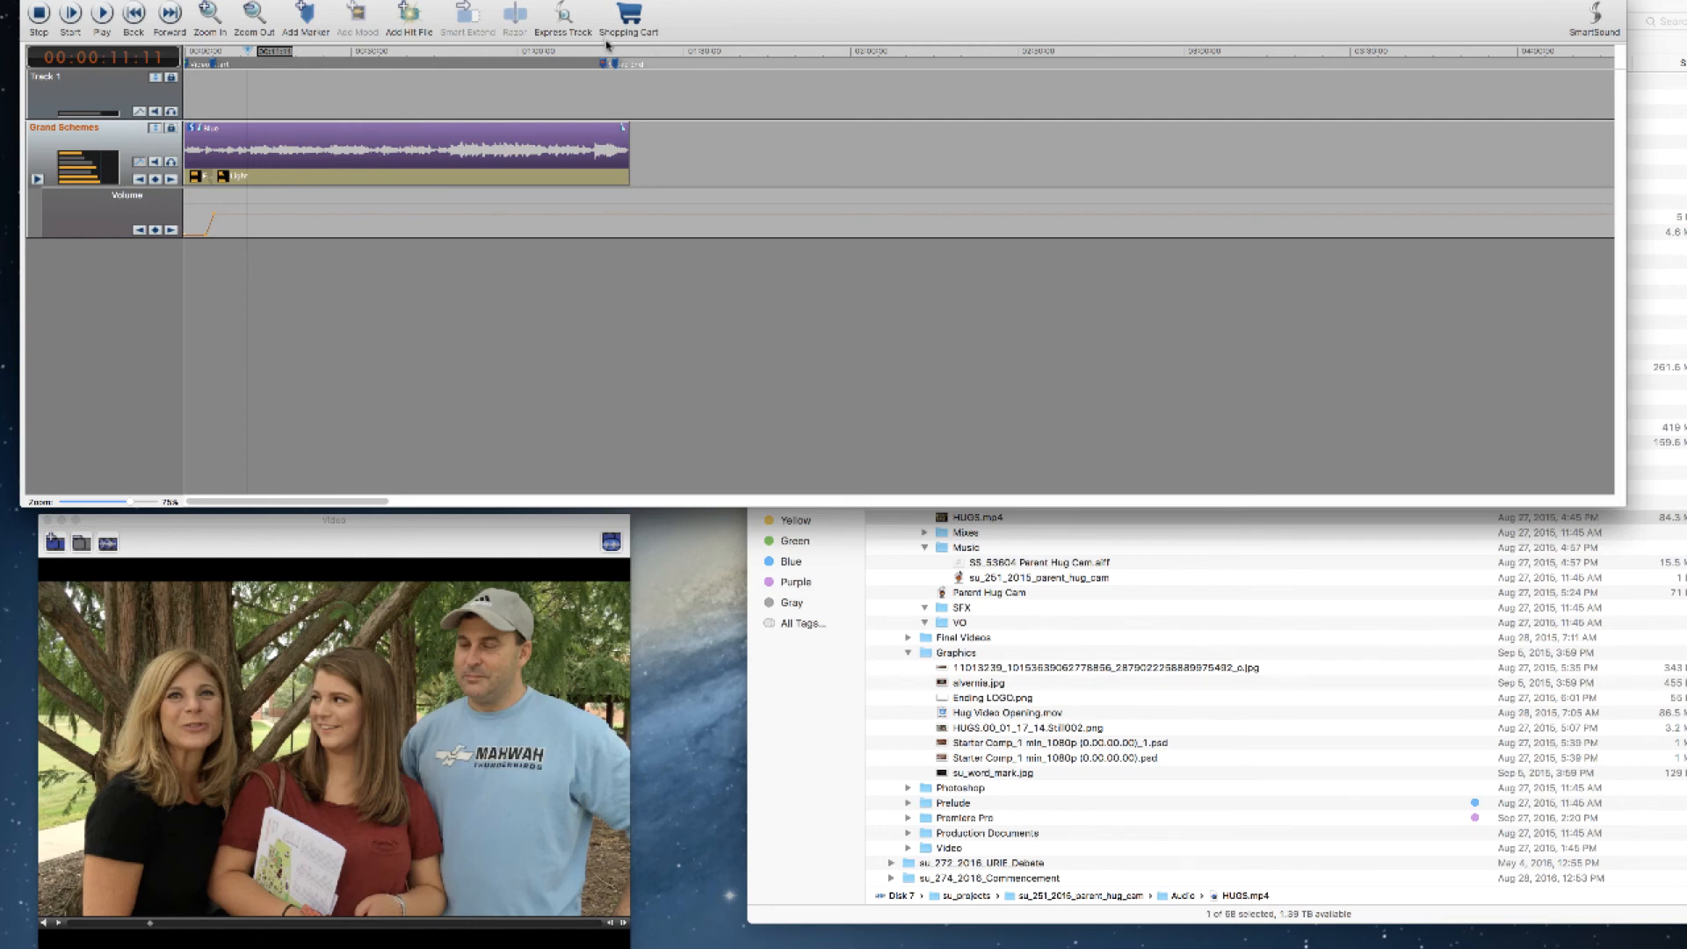
Step: Place the playhead at the end of the Grand Schemes clip, about 00:01:19:18, and open Express Track
{"action": "left_click", "coordinate": [626, 52]}
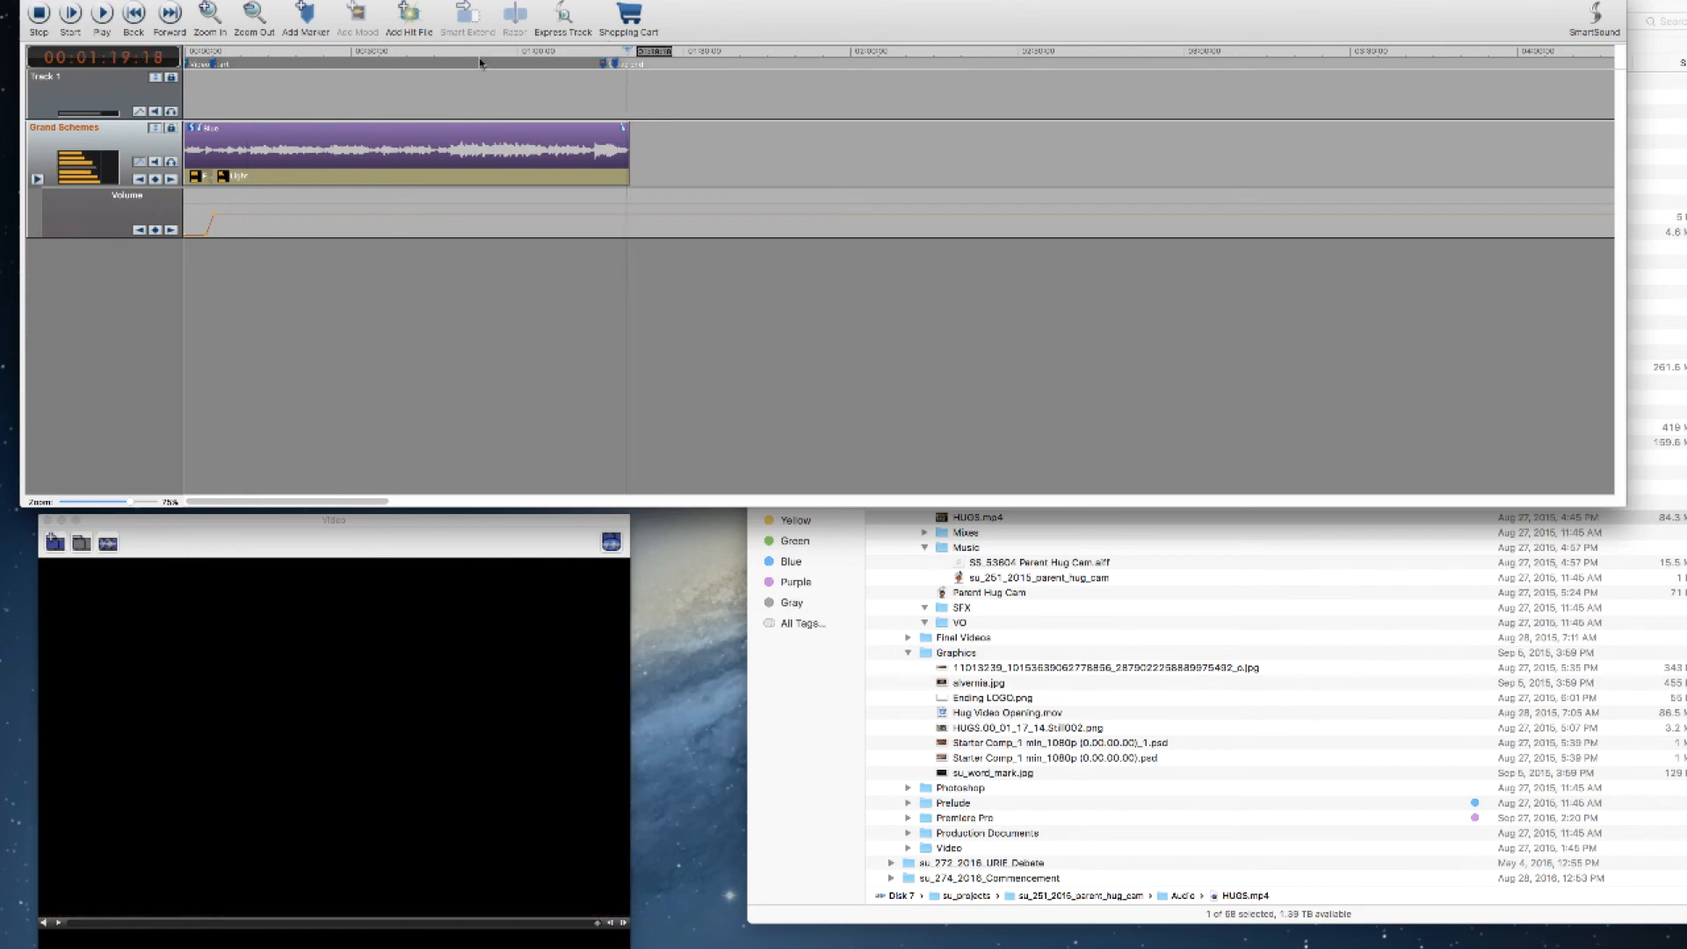
{"action": "left_click", "coordinate": [348, 1]}
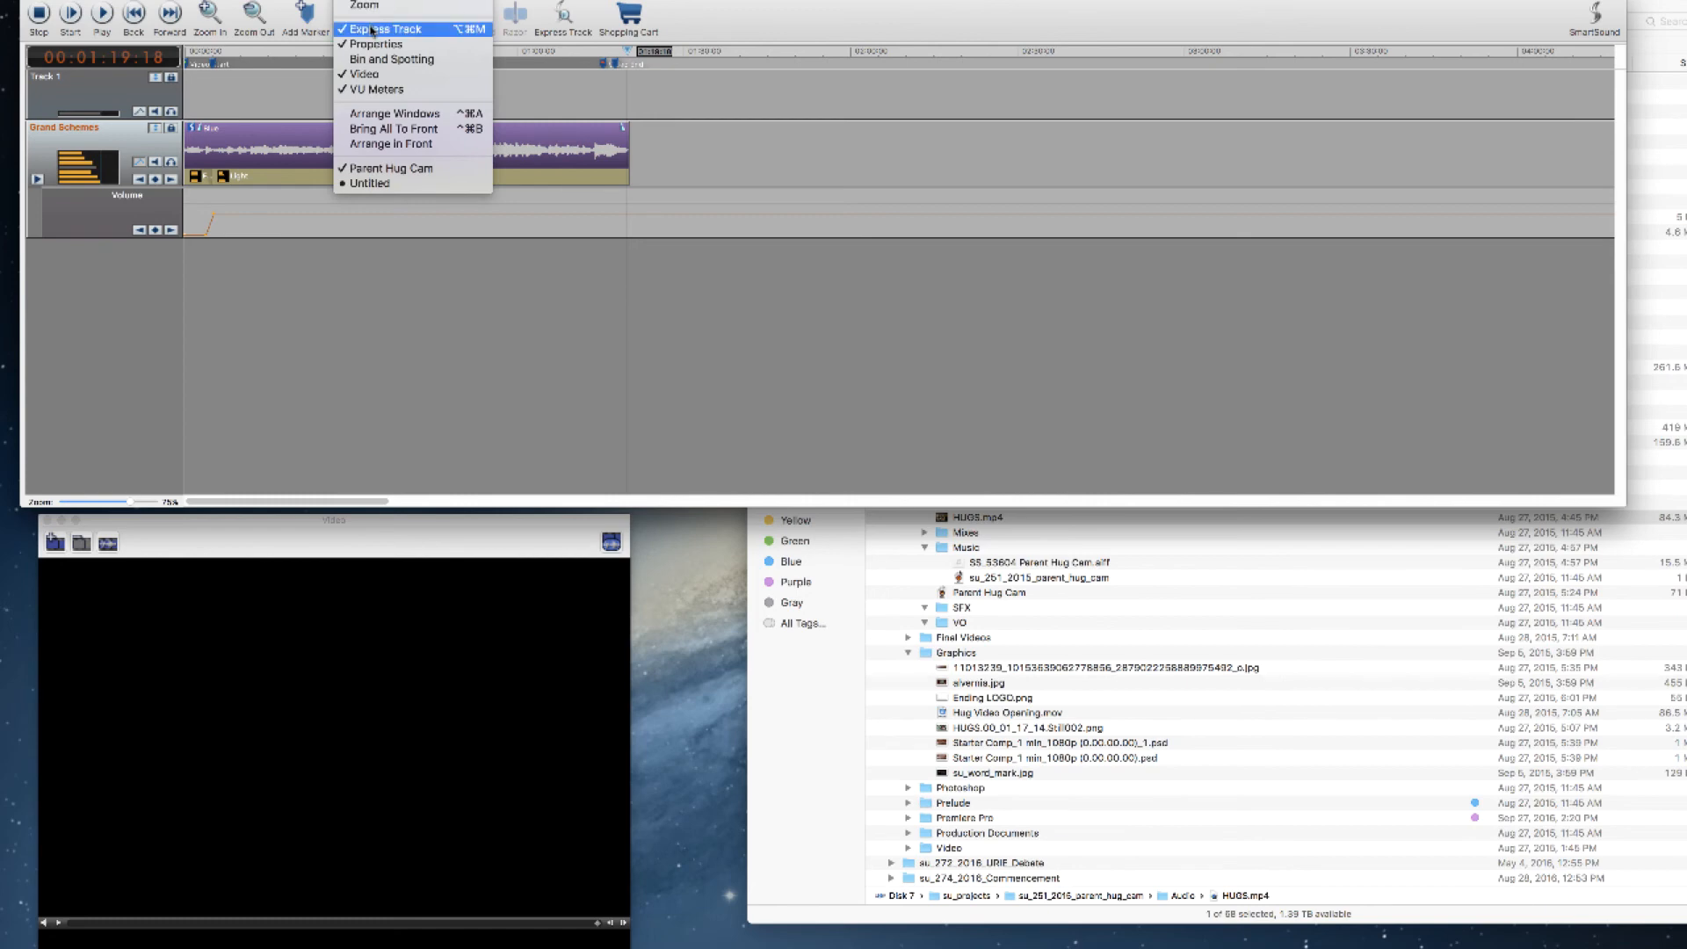
{"action": "left_click", "coordinate": [369, 27]}
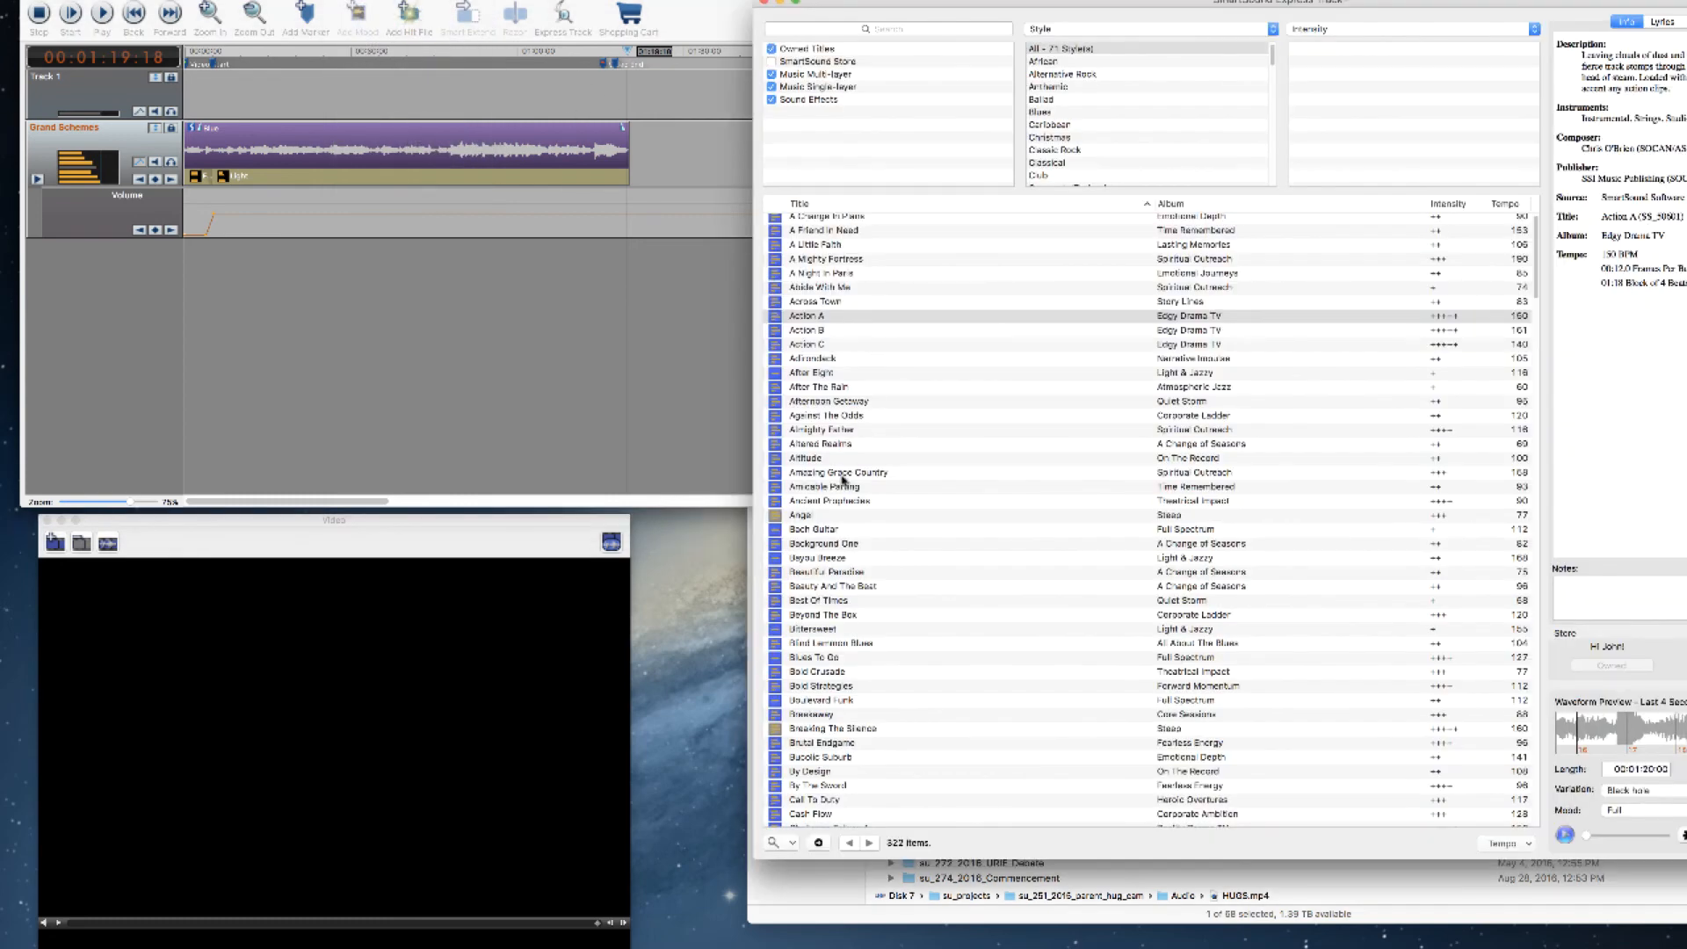
Step: Insert Beautiful Paradise at the playhead with a length of 00:00:10:00, the Walking variation and the Full mood
{"action": "left_click", "coordinate": [777, 573]}
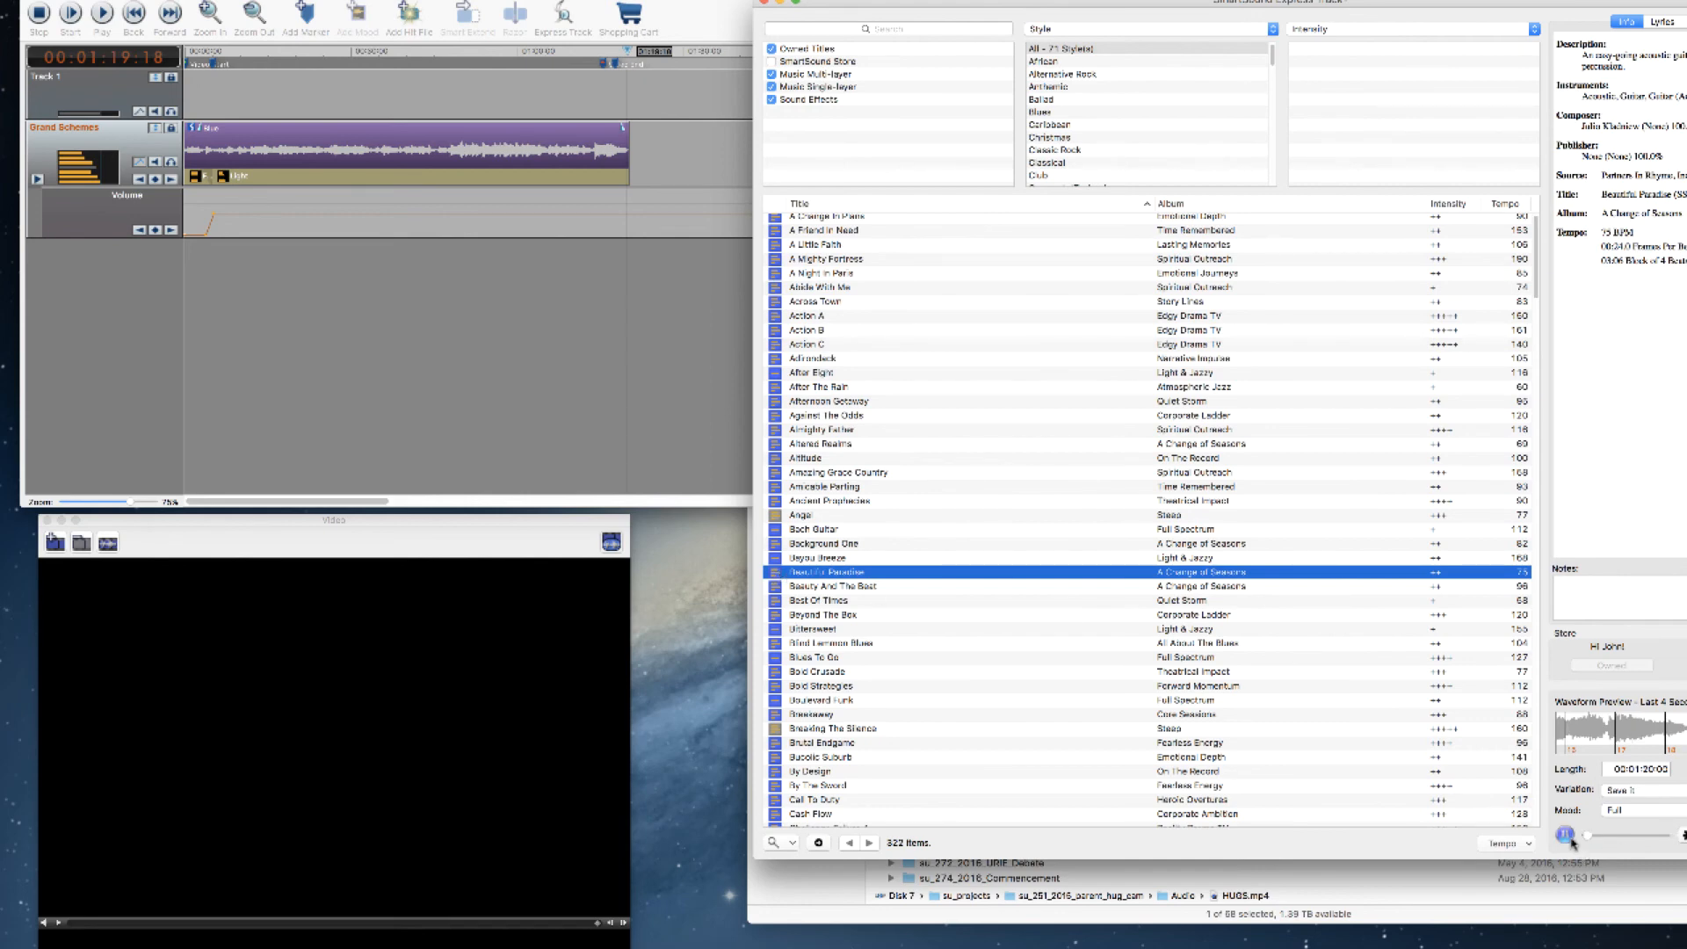
{"action": "left_click", "coordinate": [1610, 770]}
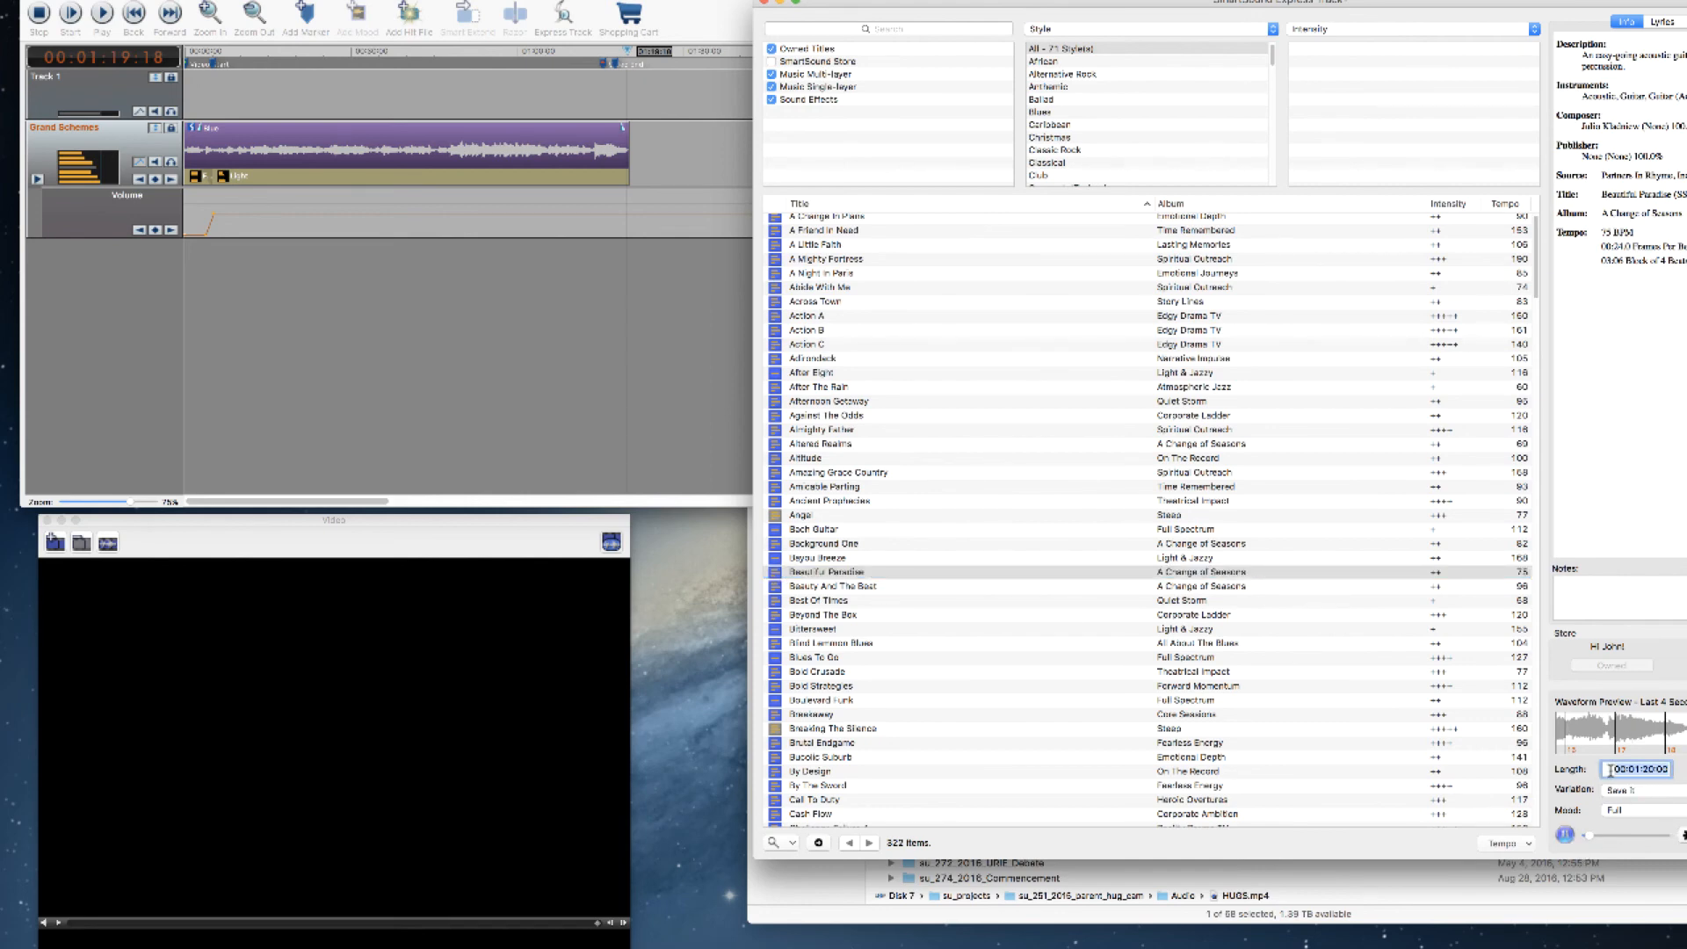
{"action": "left_click_drag", "start_coordinate": [1610, 770], "coordinate": [1684, 770]}
{"action": "type", "text": "1"}
{"action": "key", "text": "Return"}
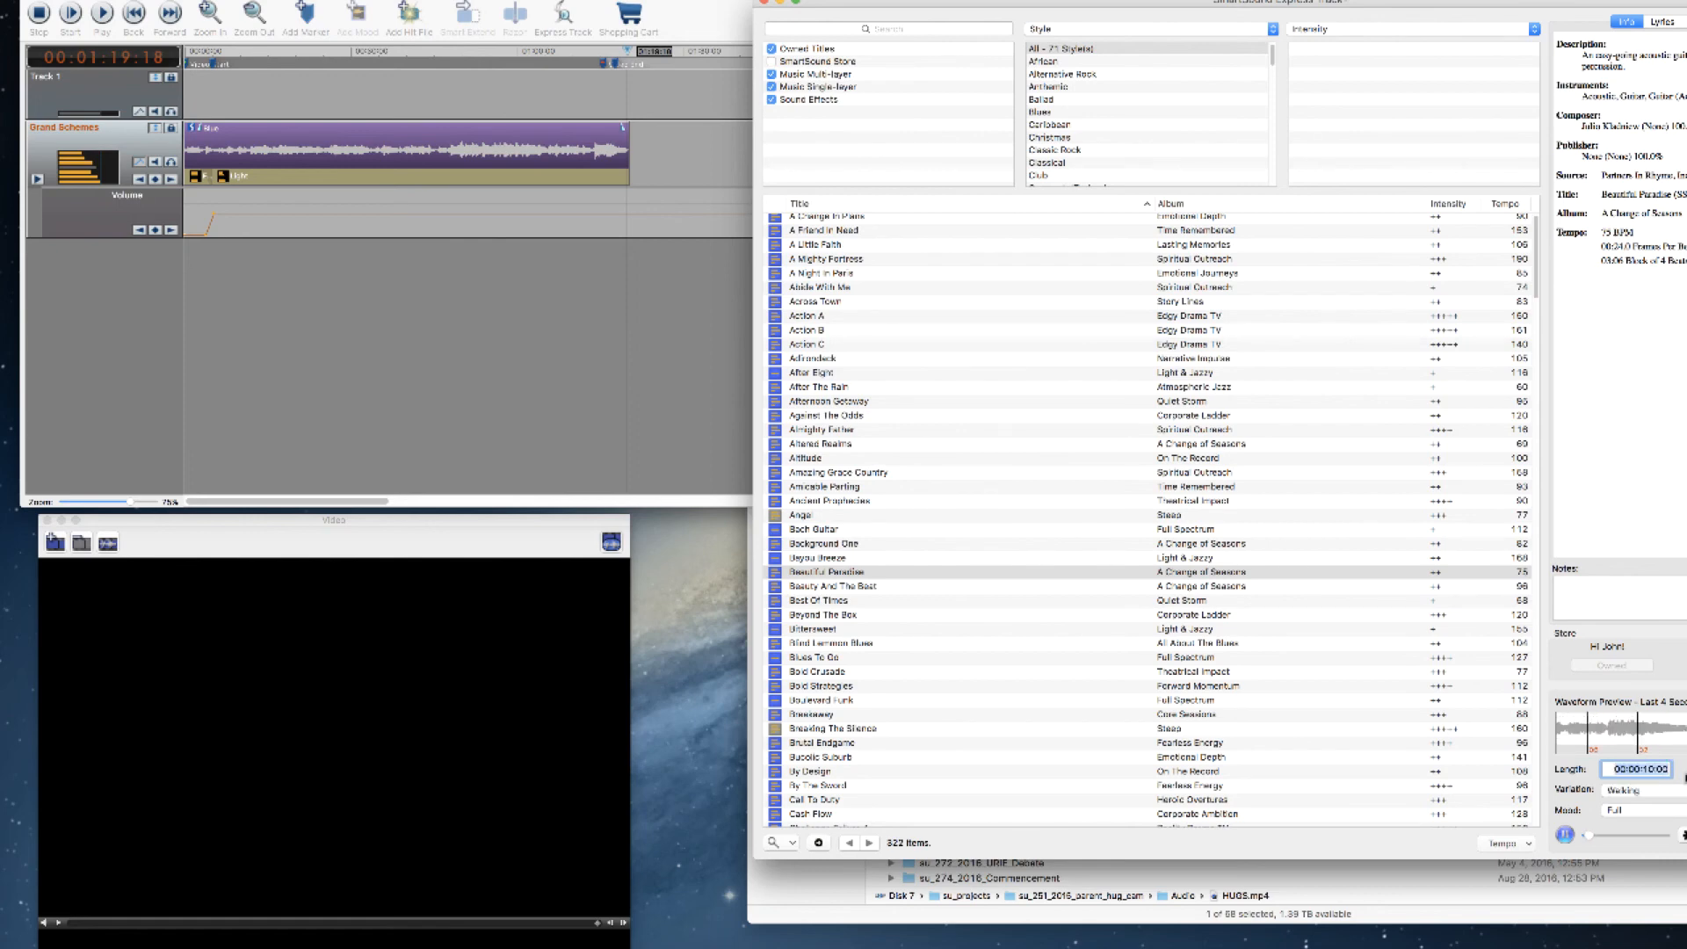
{"action": "key", "text": "Return"}
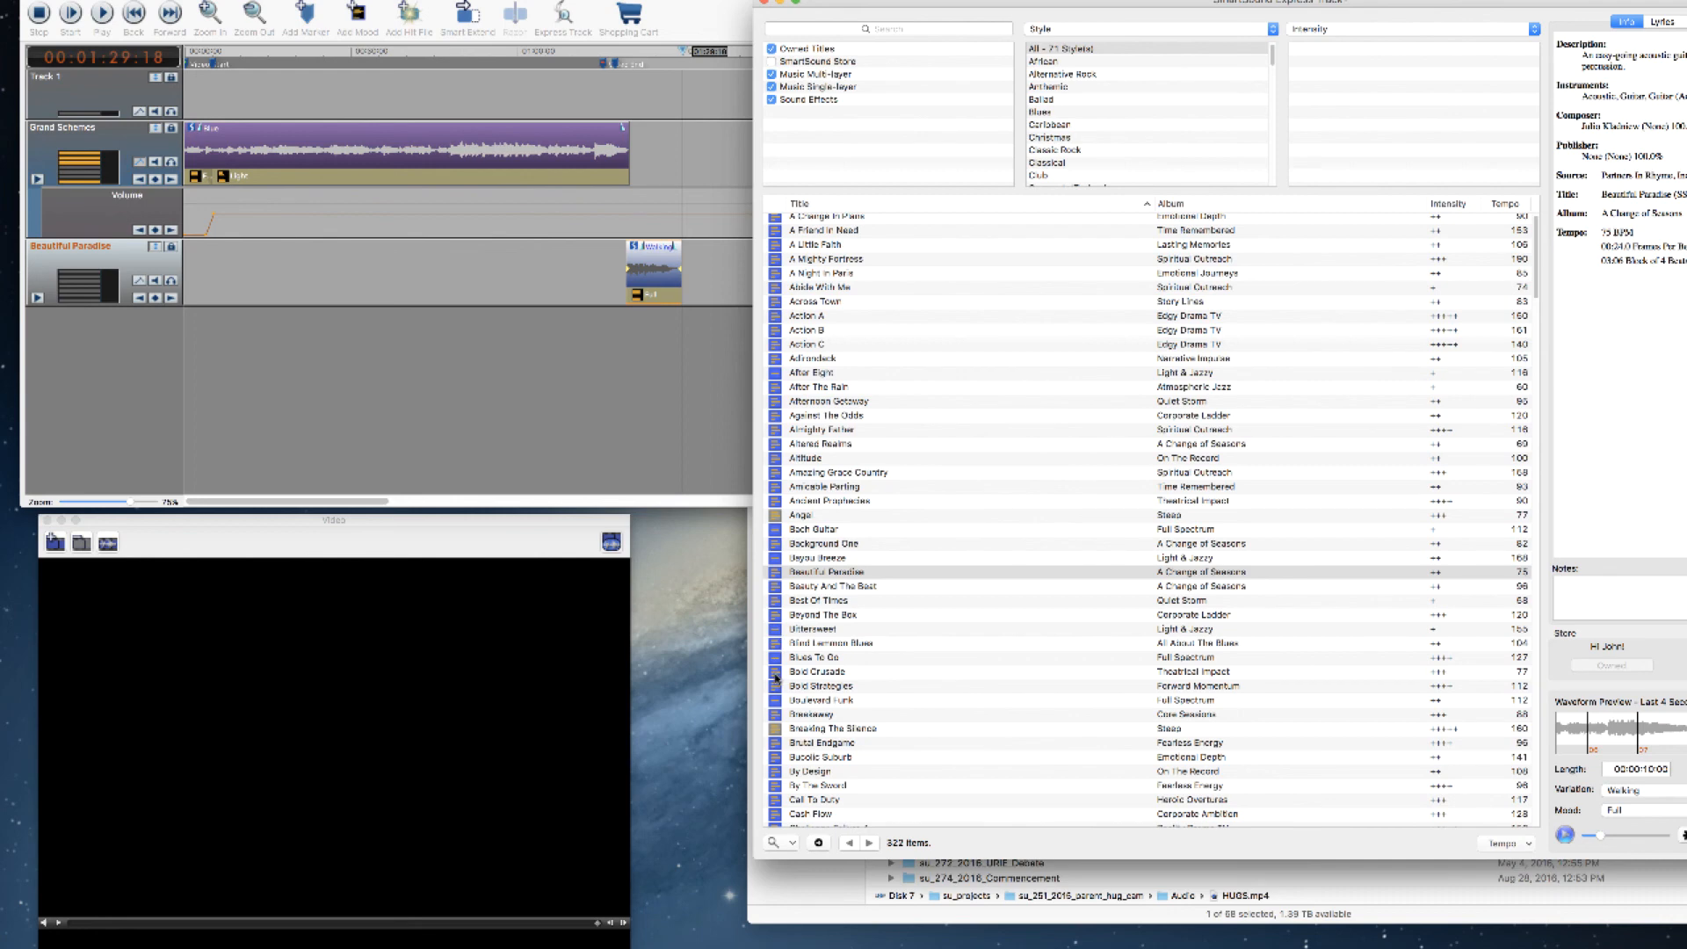
Step: Preview Breakaway, set its mood to Dialog and insert it after Beautiful Paradise with the Join in variation
{"action": "left_click", "coordinate": [778, 717]}
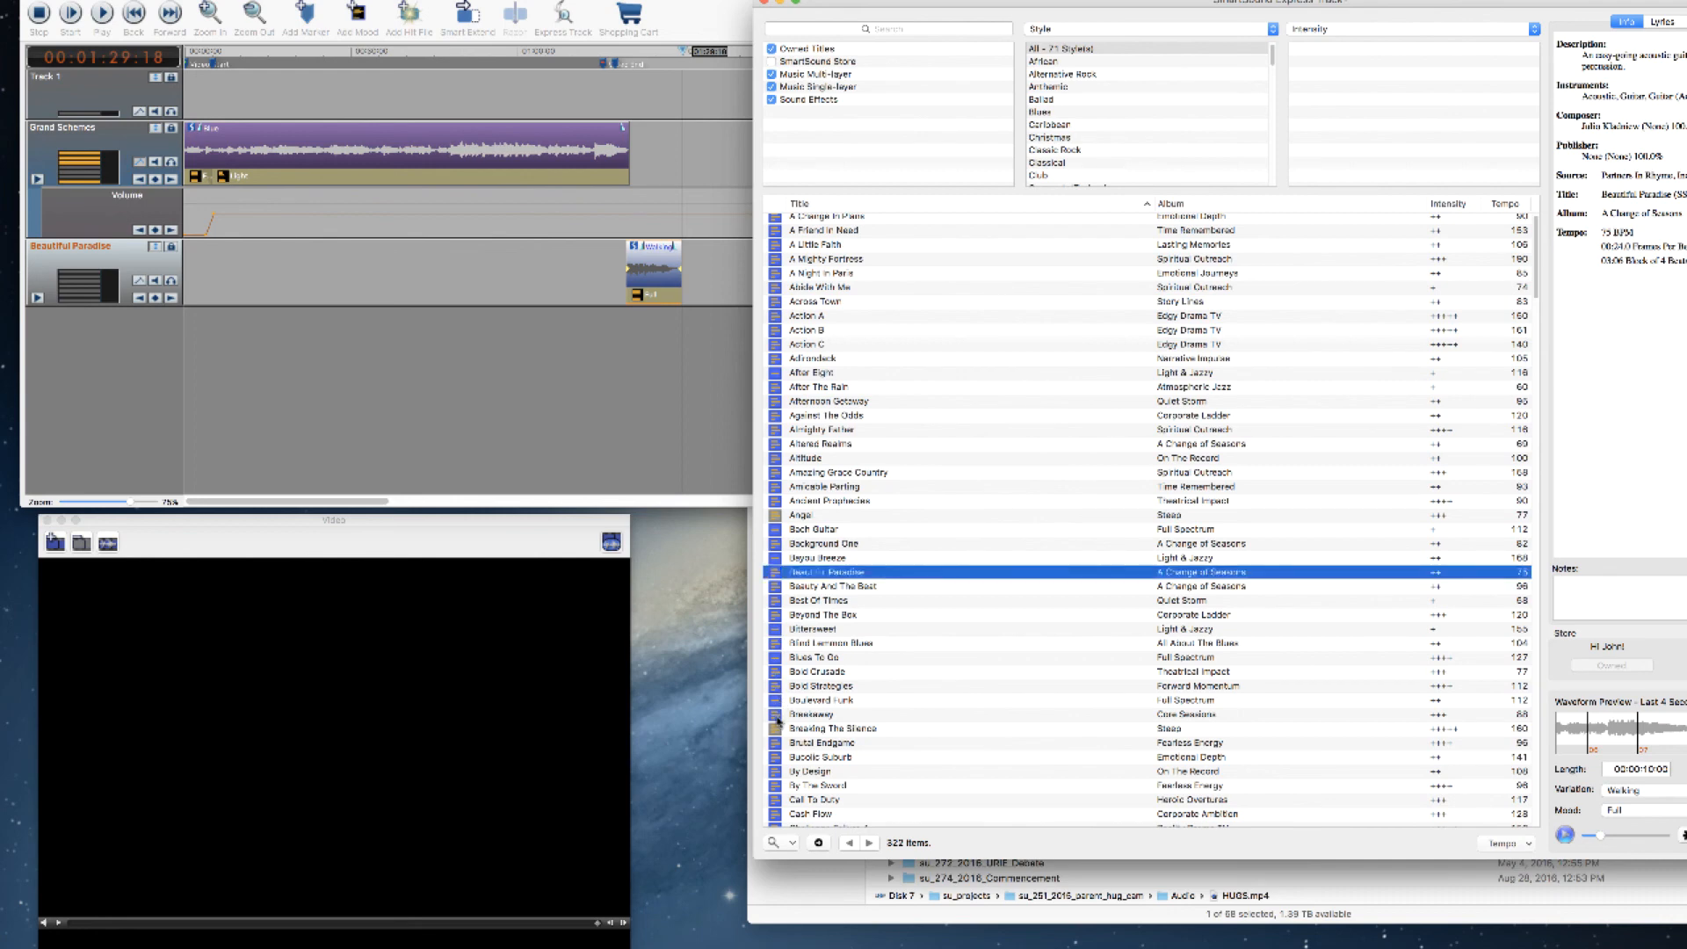
{"action": "left_click", "coordinate": [1564, 835]}
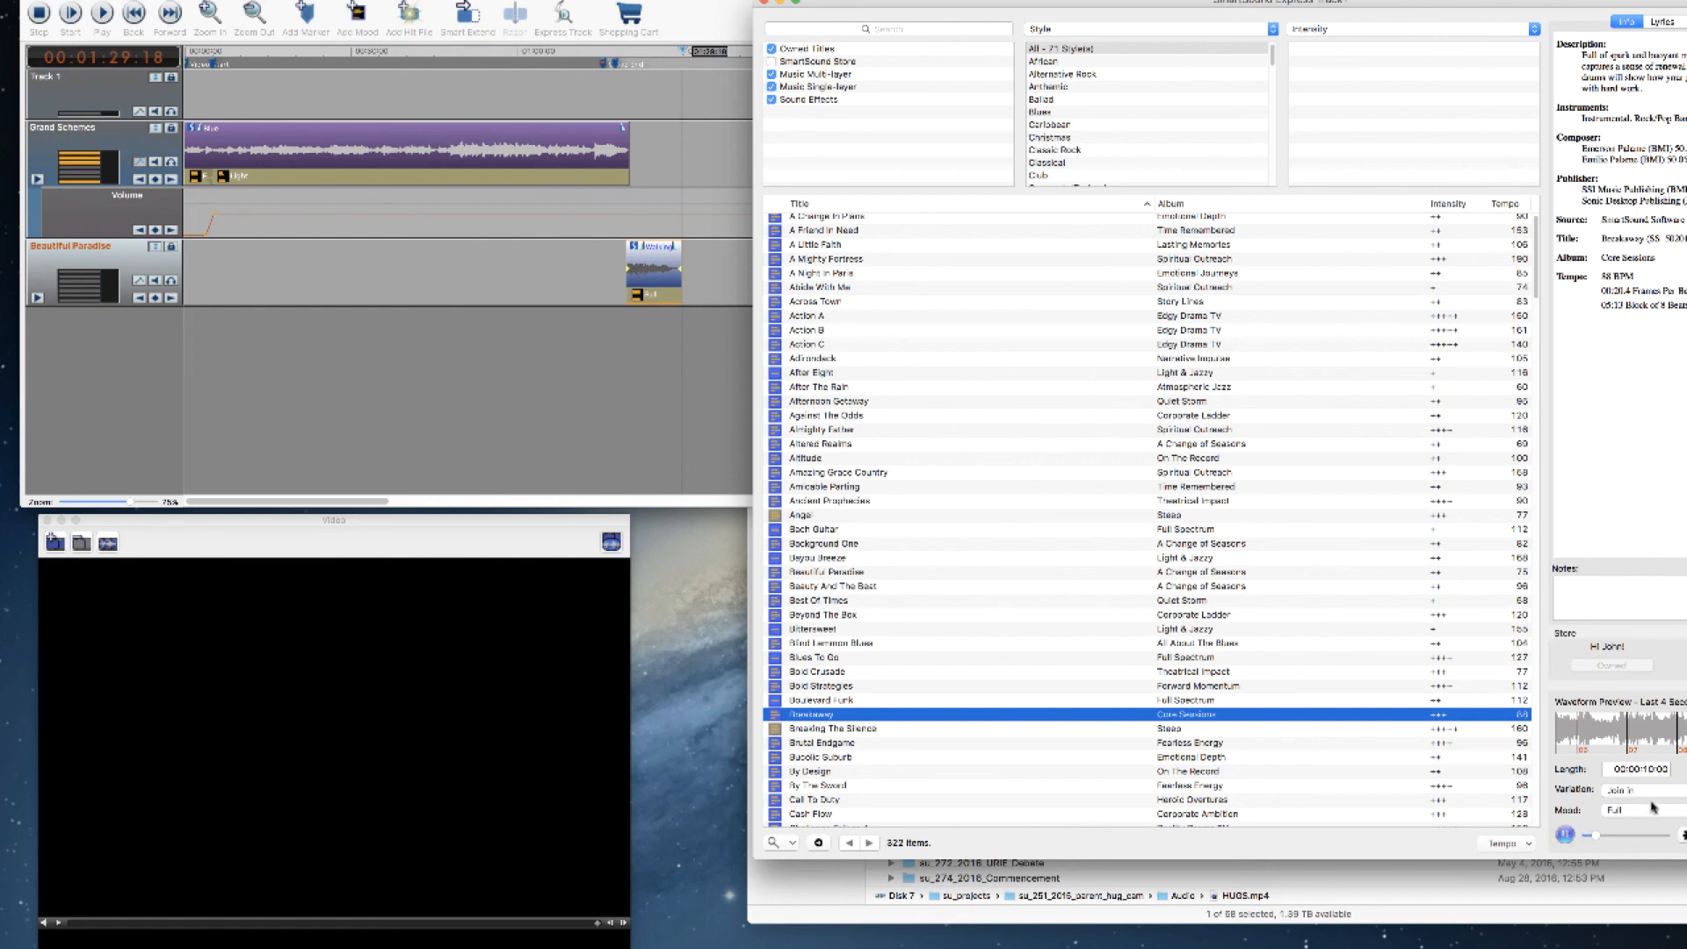
{"action": "left_click", "coordinate": [1630, 811]}
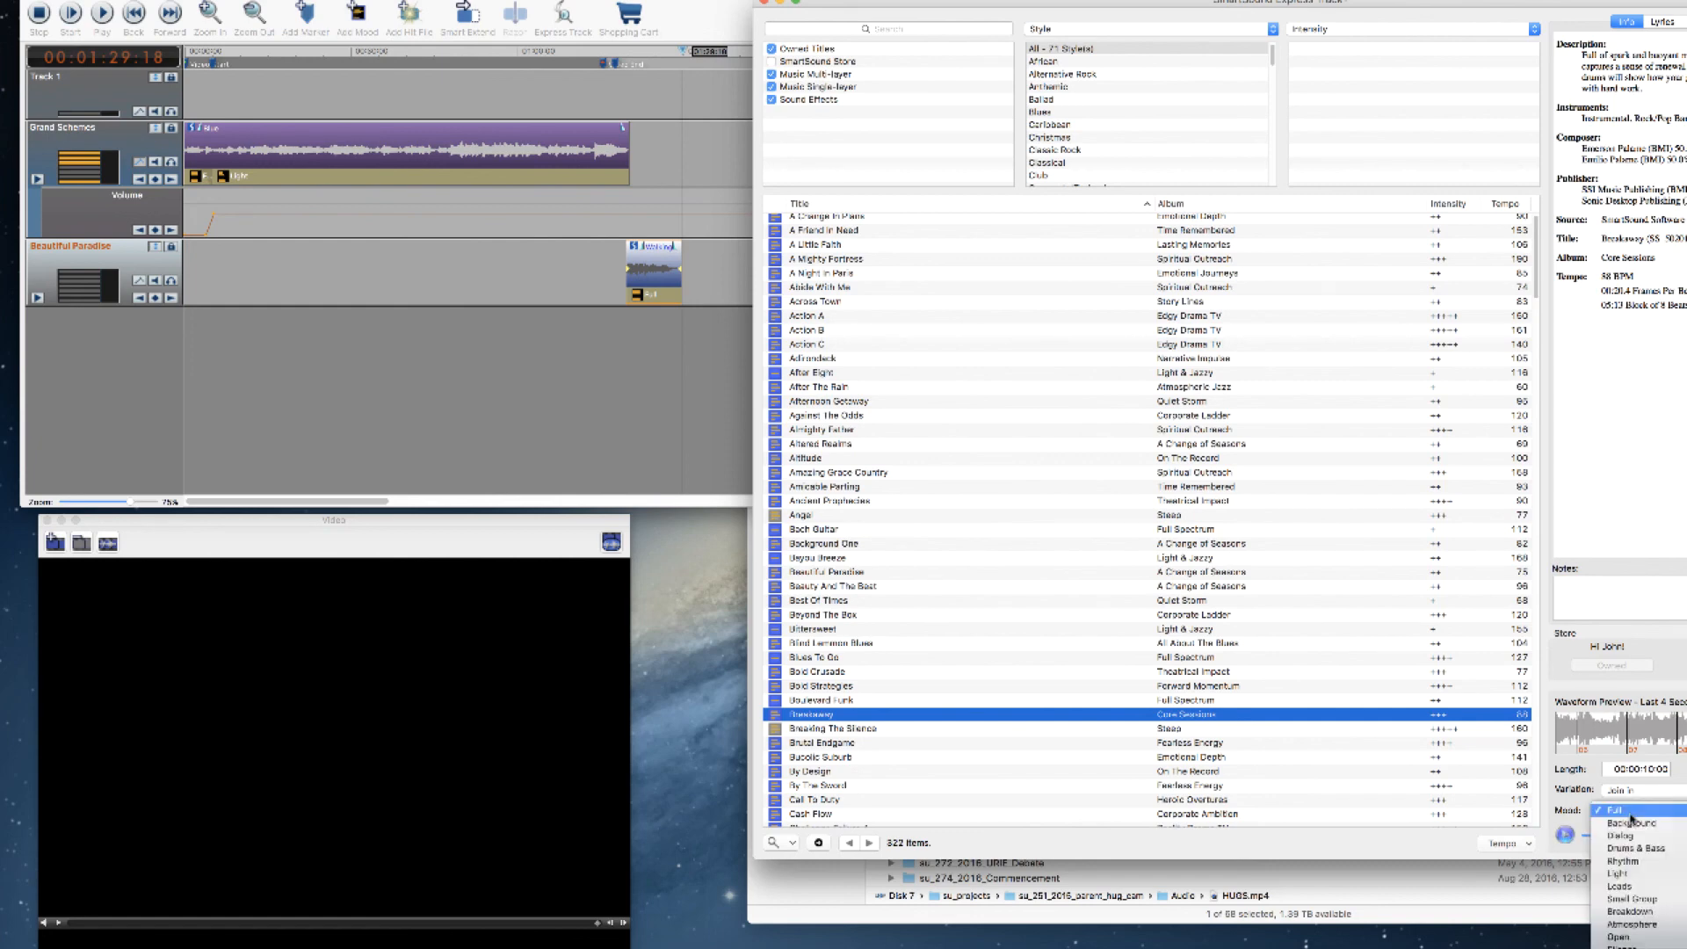
{"action": "left_click", "coordinate": [1587, 835]}
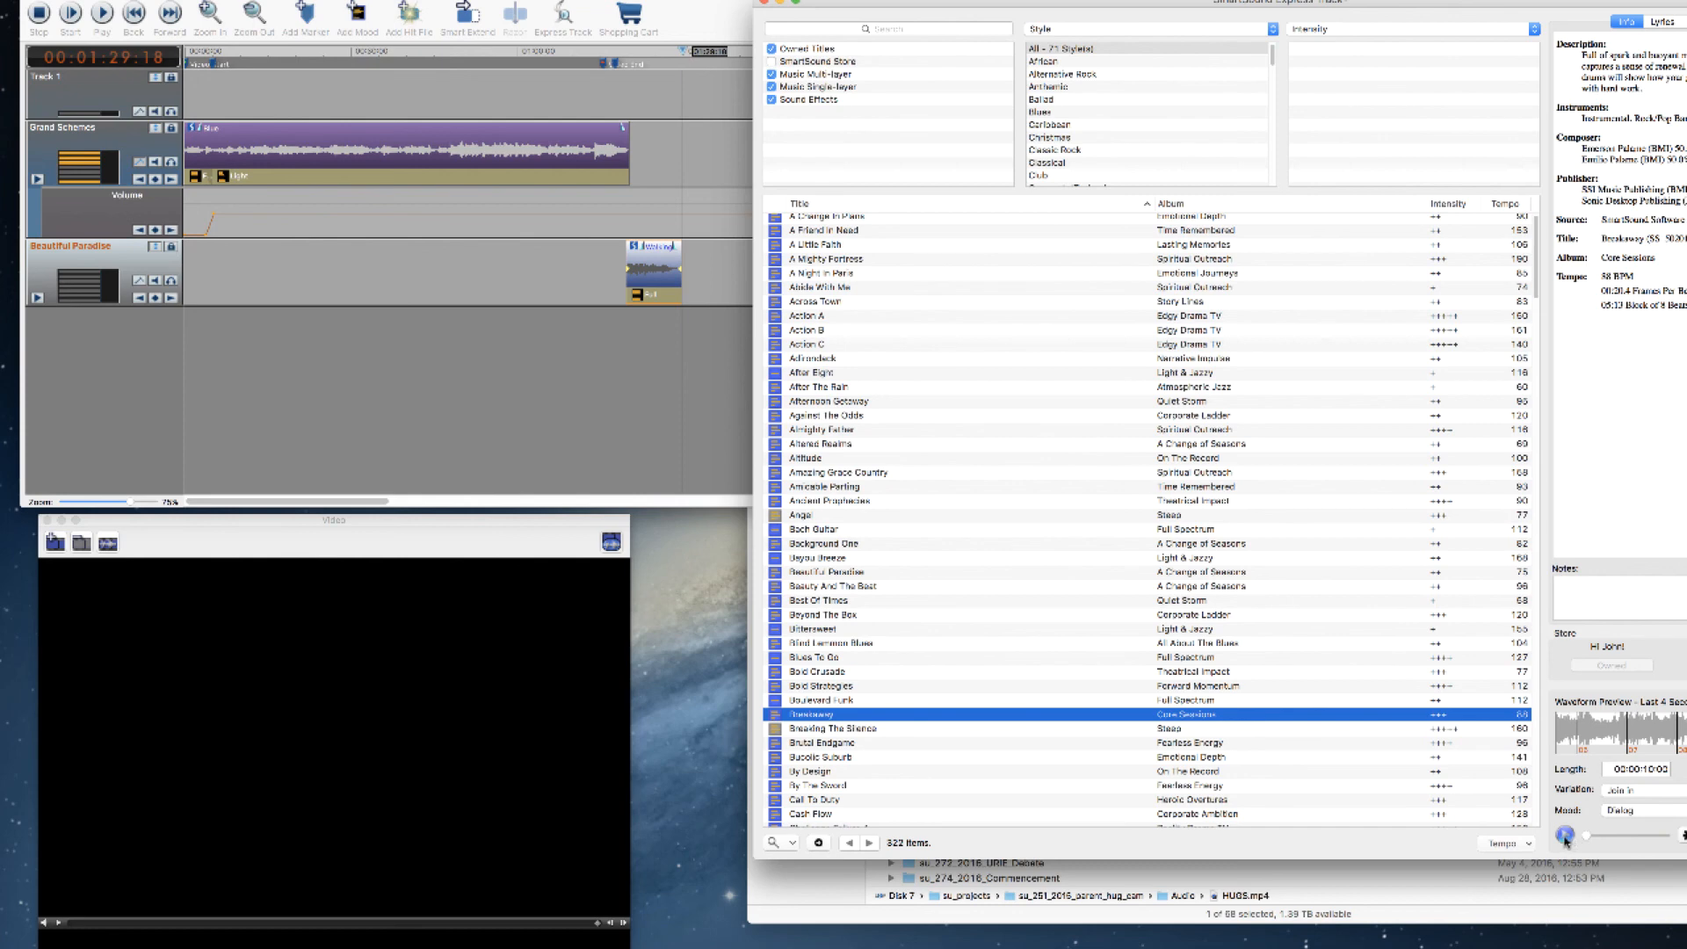
{"action": "left_click", "coordinate": [1566, 835]}
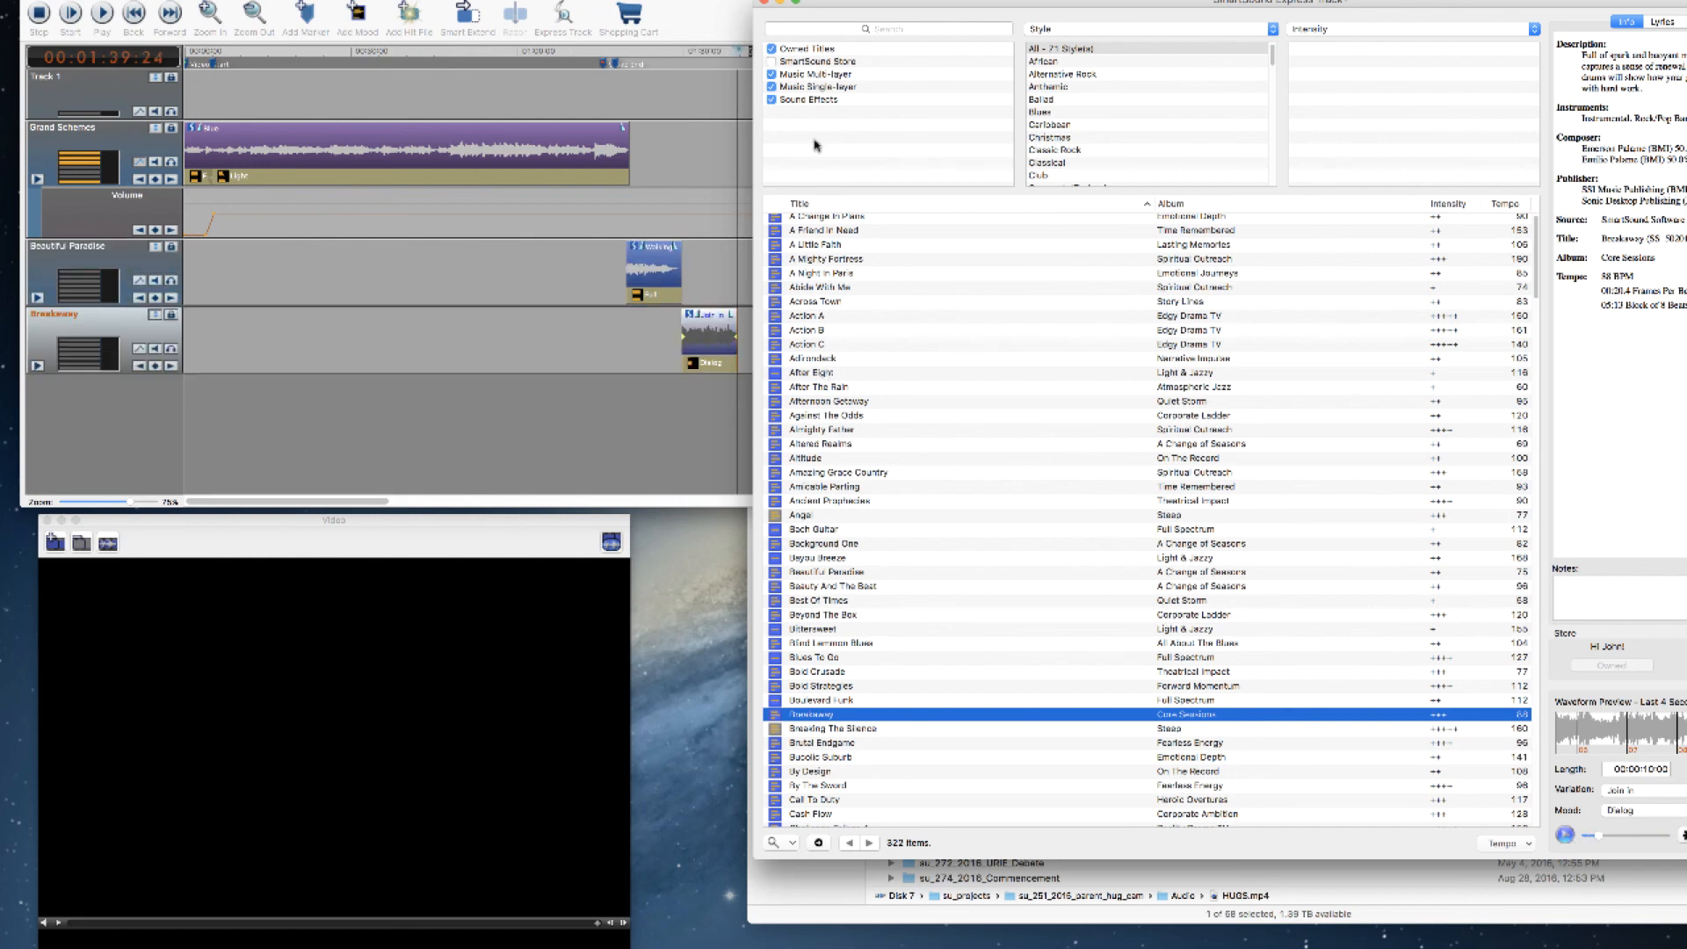
Step: Move the Express Track window off the timeline and play from near the end of Grand Schemes into the Breakaway clip
{"action": "left_click_drag", "start_coordinate": [836, 7], "coordinate": [976, 15]}
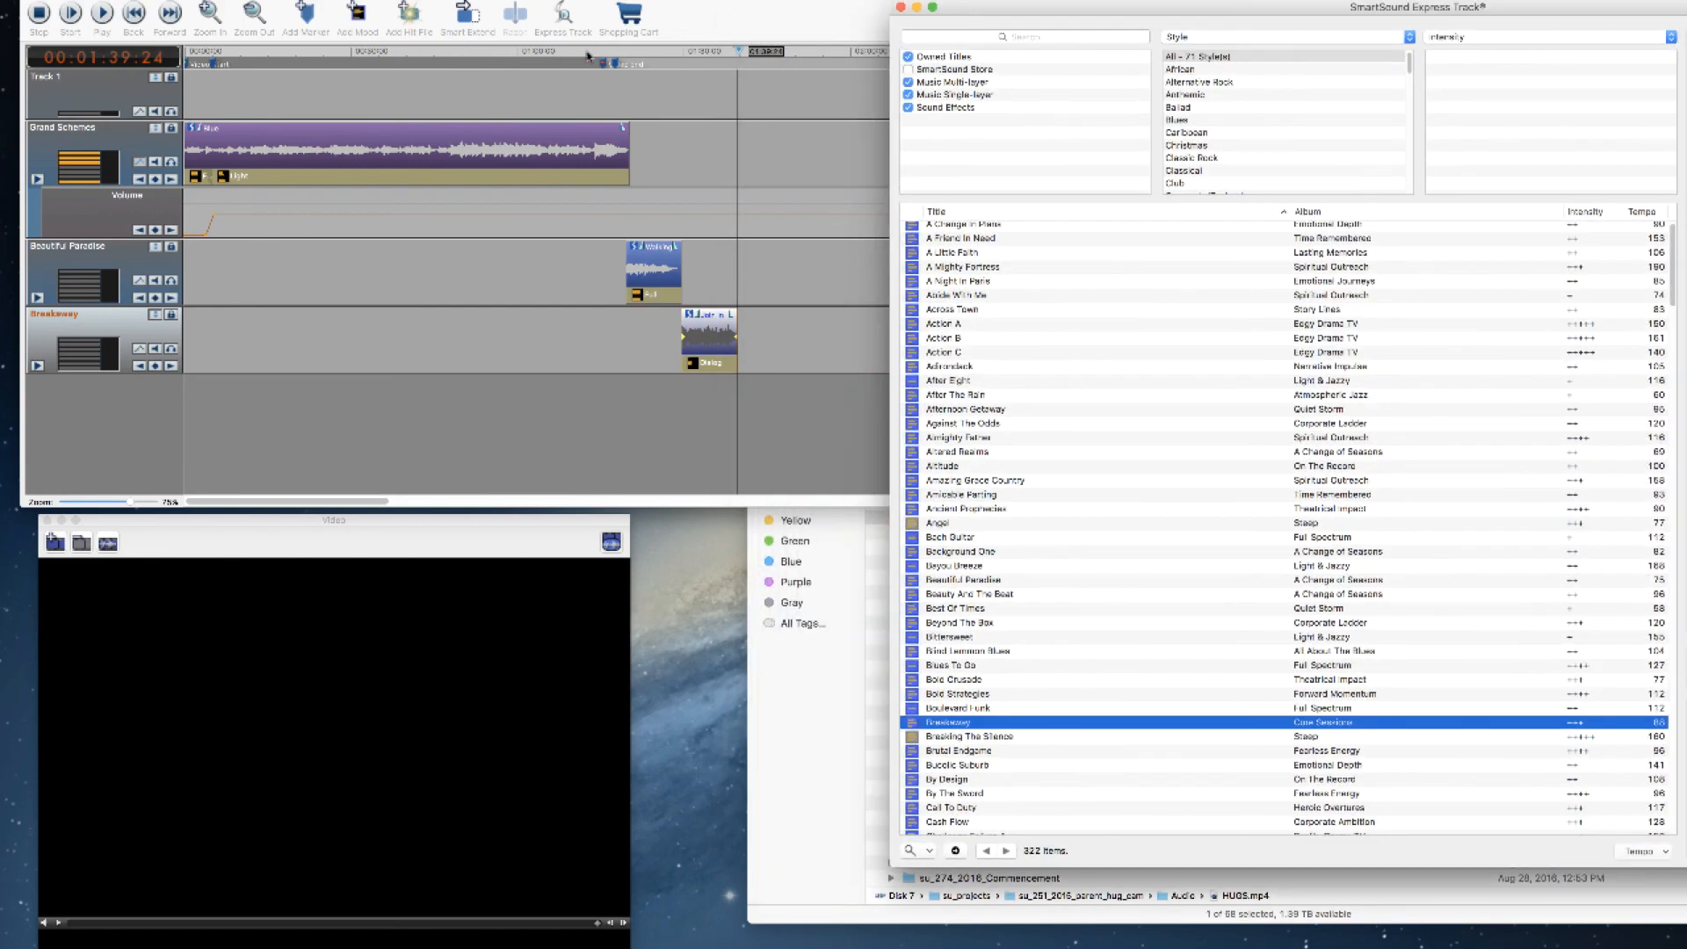
{"action": "left_click", "coordinate": [587, 58]}
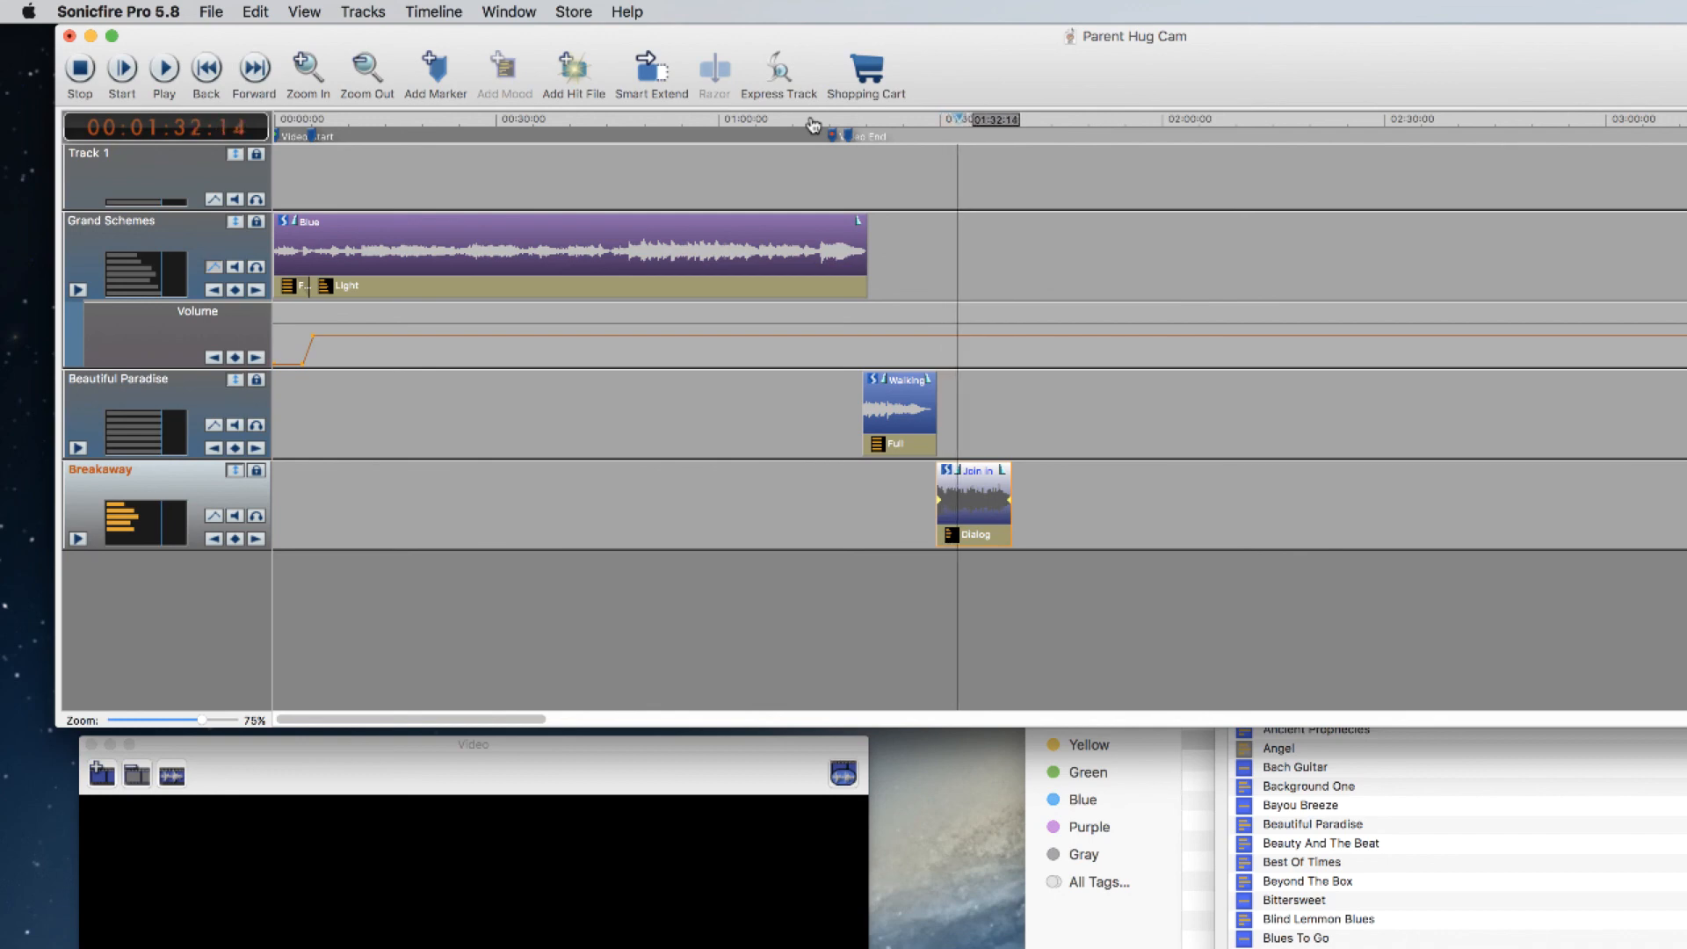
{"action": "key", "text": "space"}
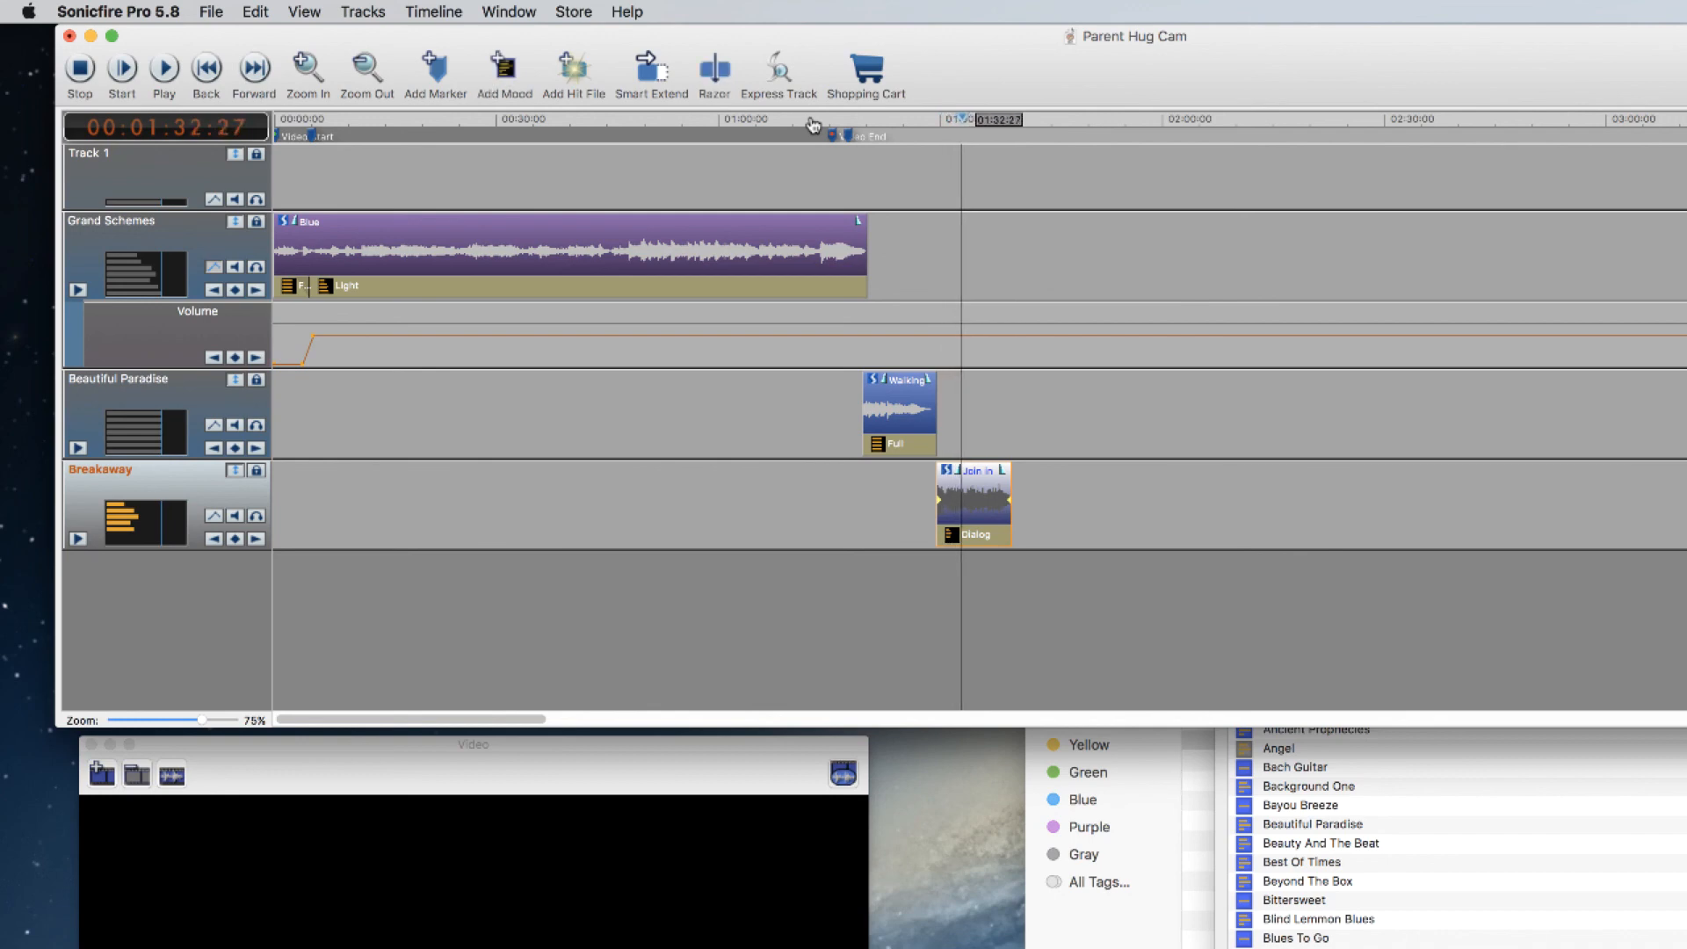